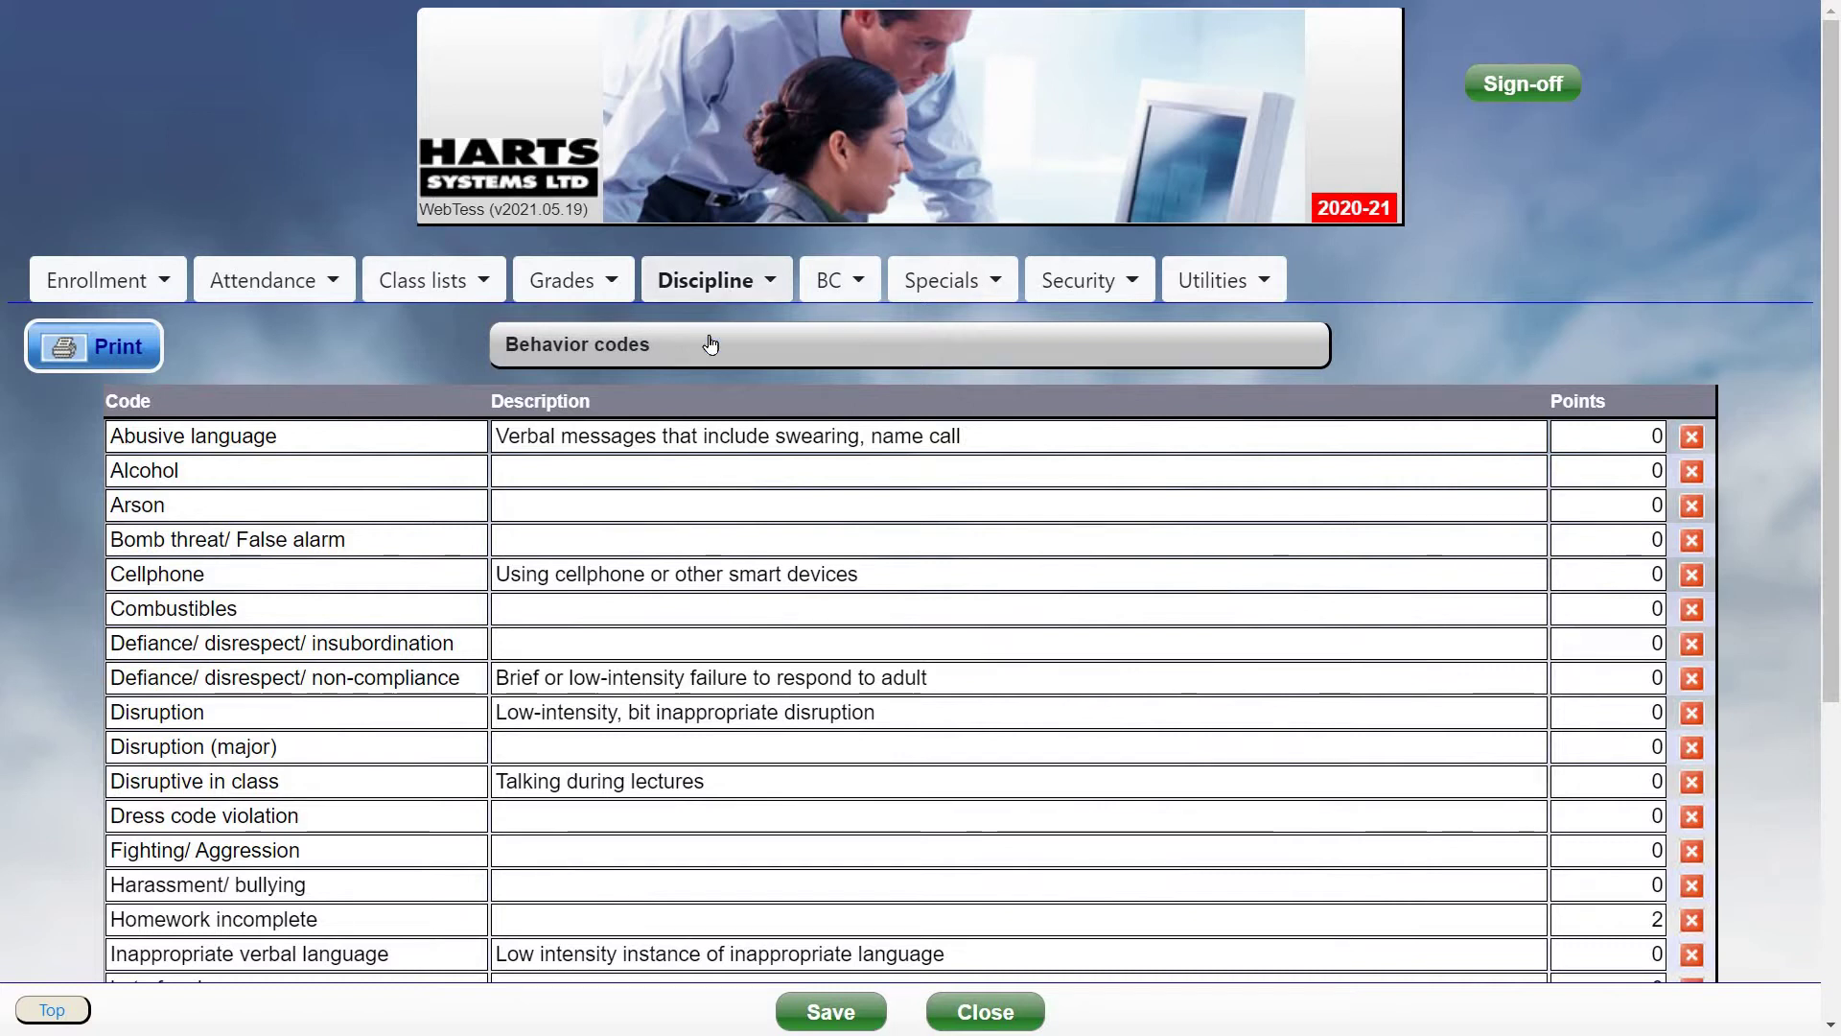
Step: Open the discipline behavior codes setup and review the listed codes, descriptions and points
click(706, 280)
mouse_move(724, 484)
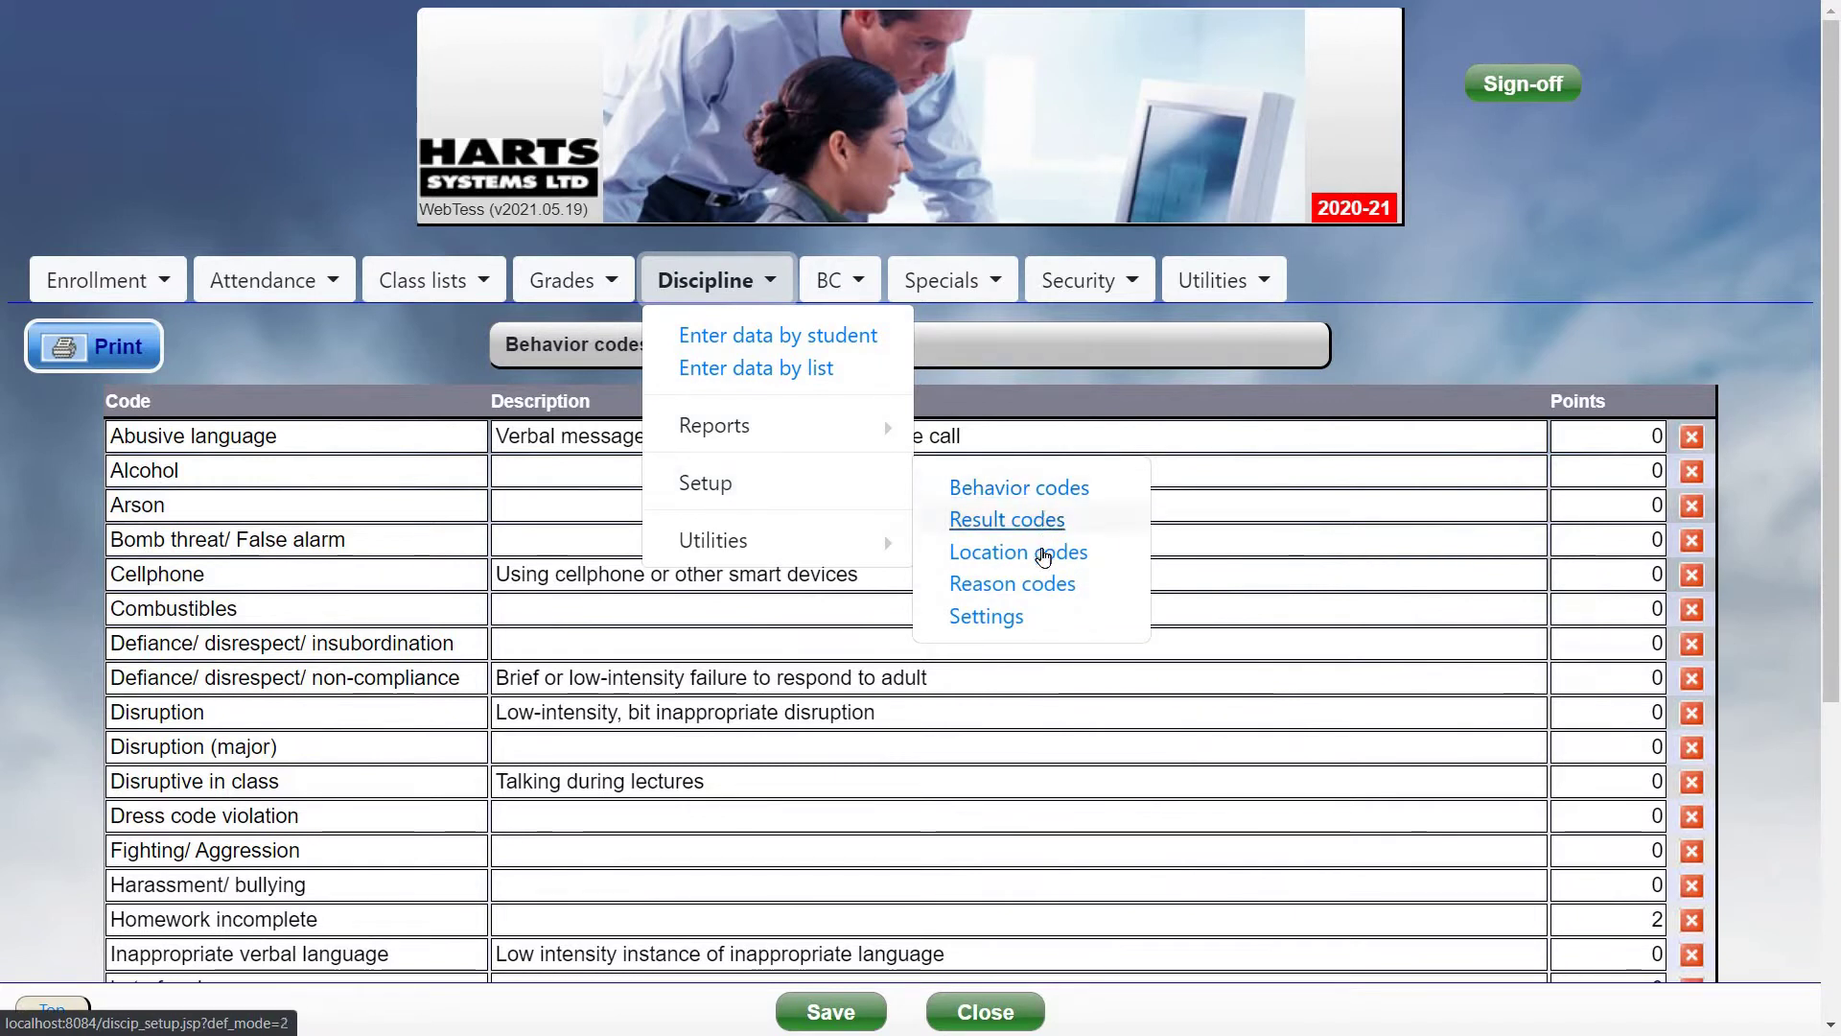
click(1037, 489)
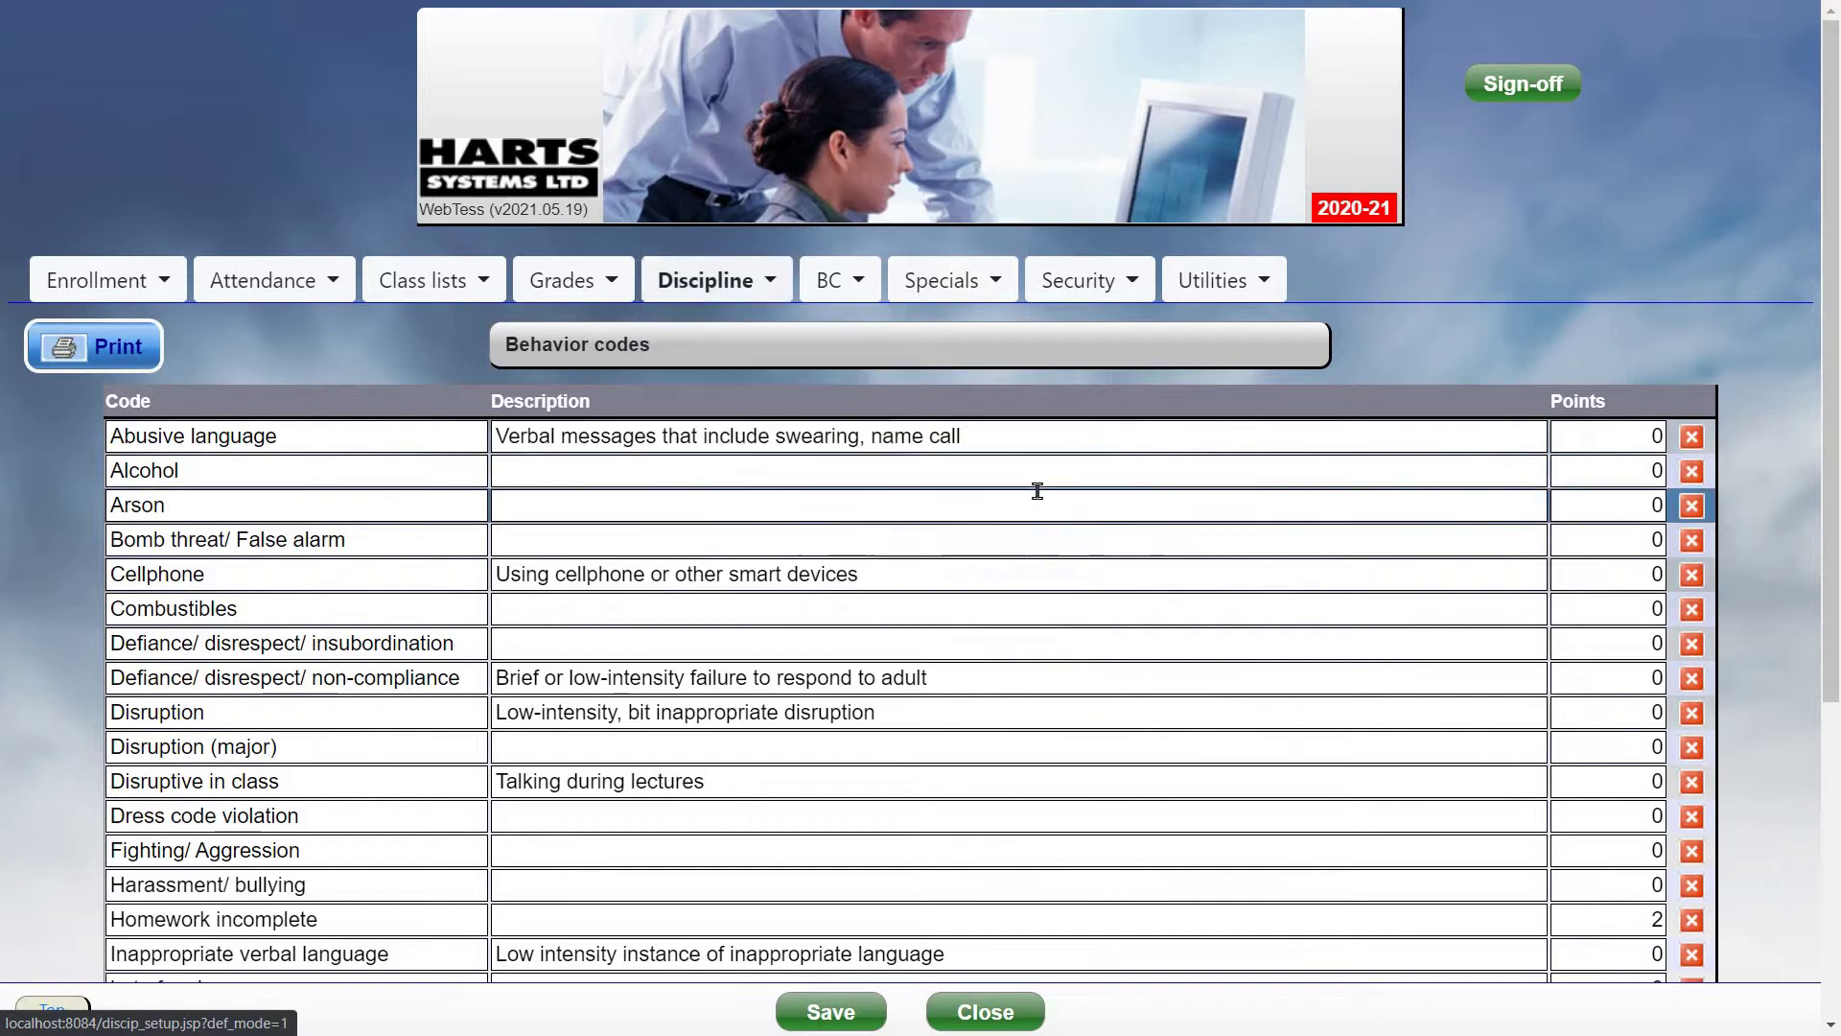
scroll(1783, 346, down, 2)
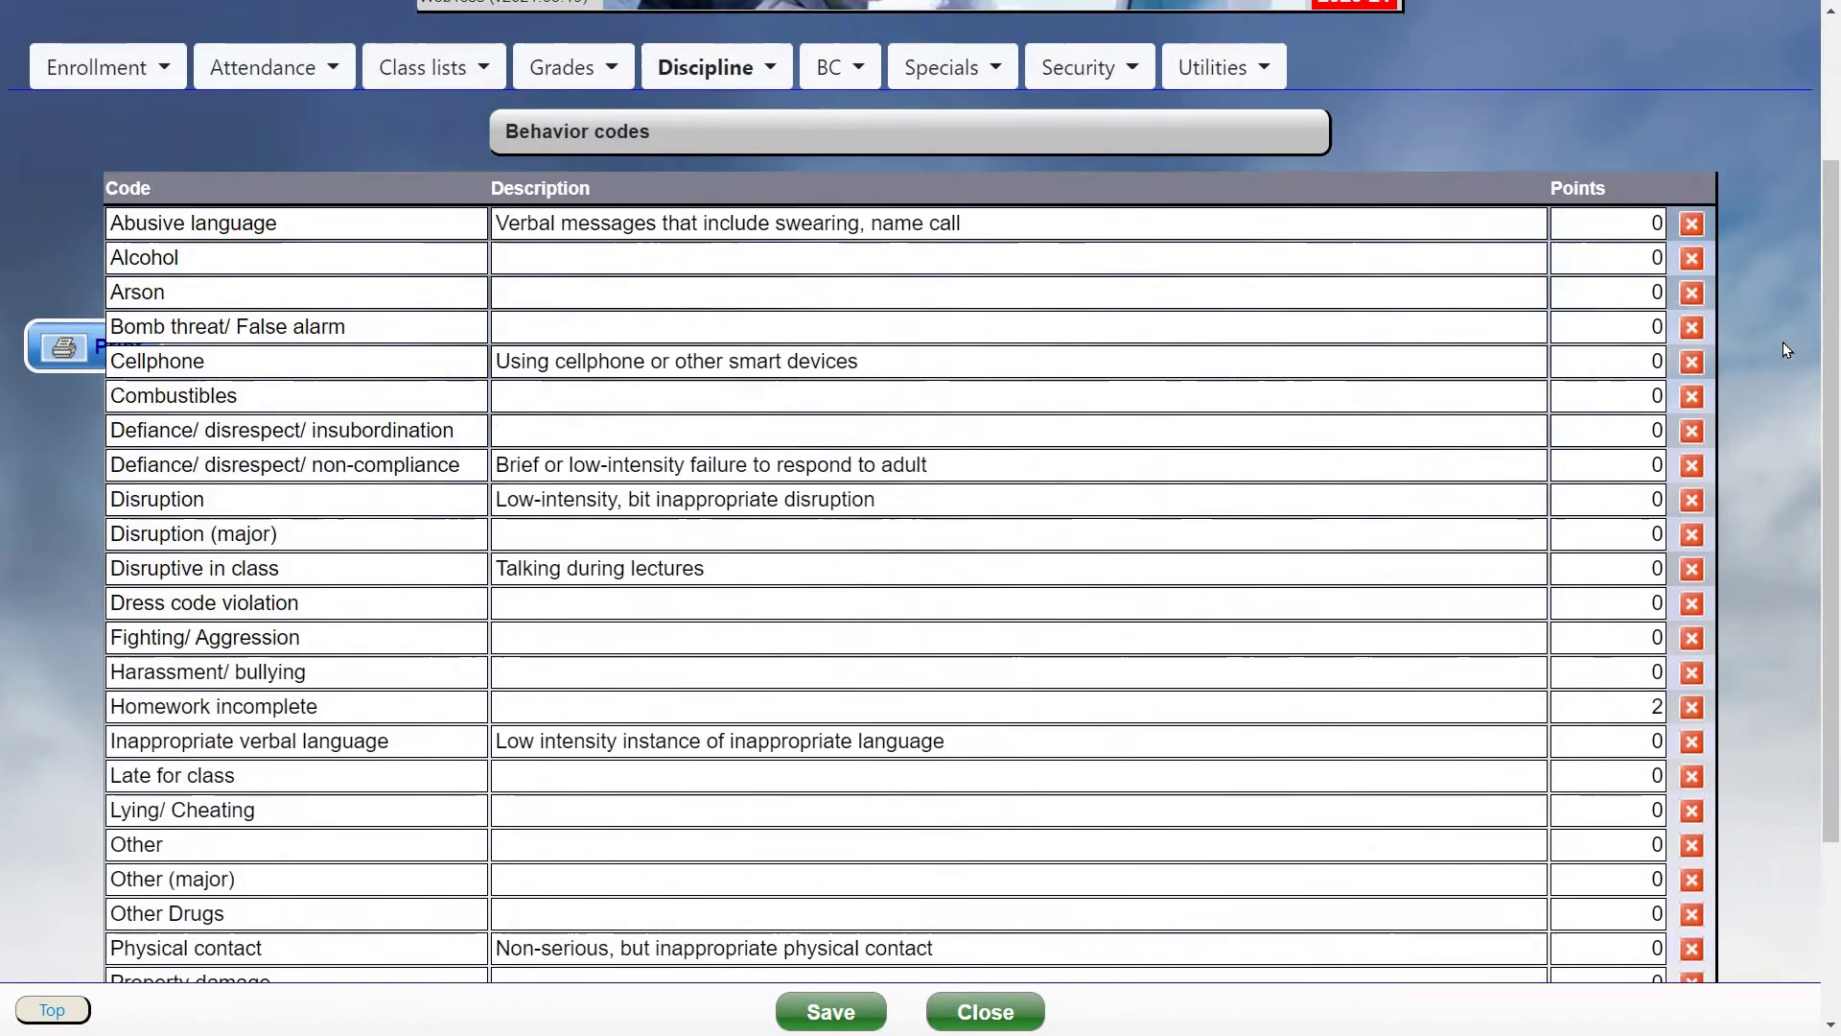
scroll(1786, 350, down, 2)
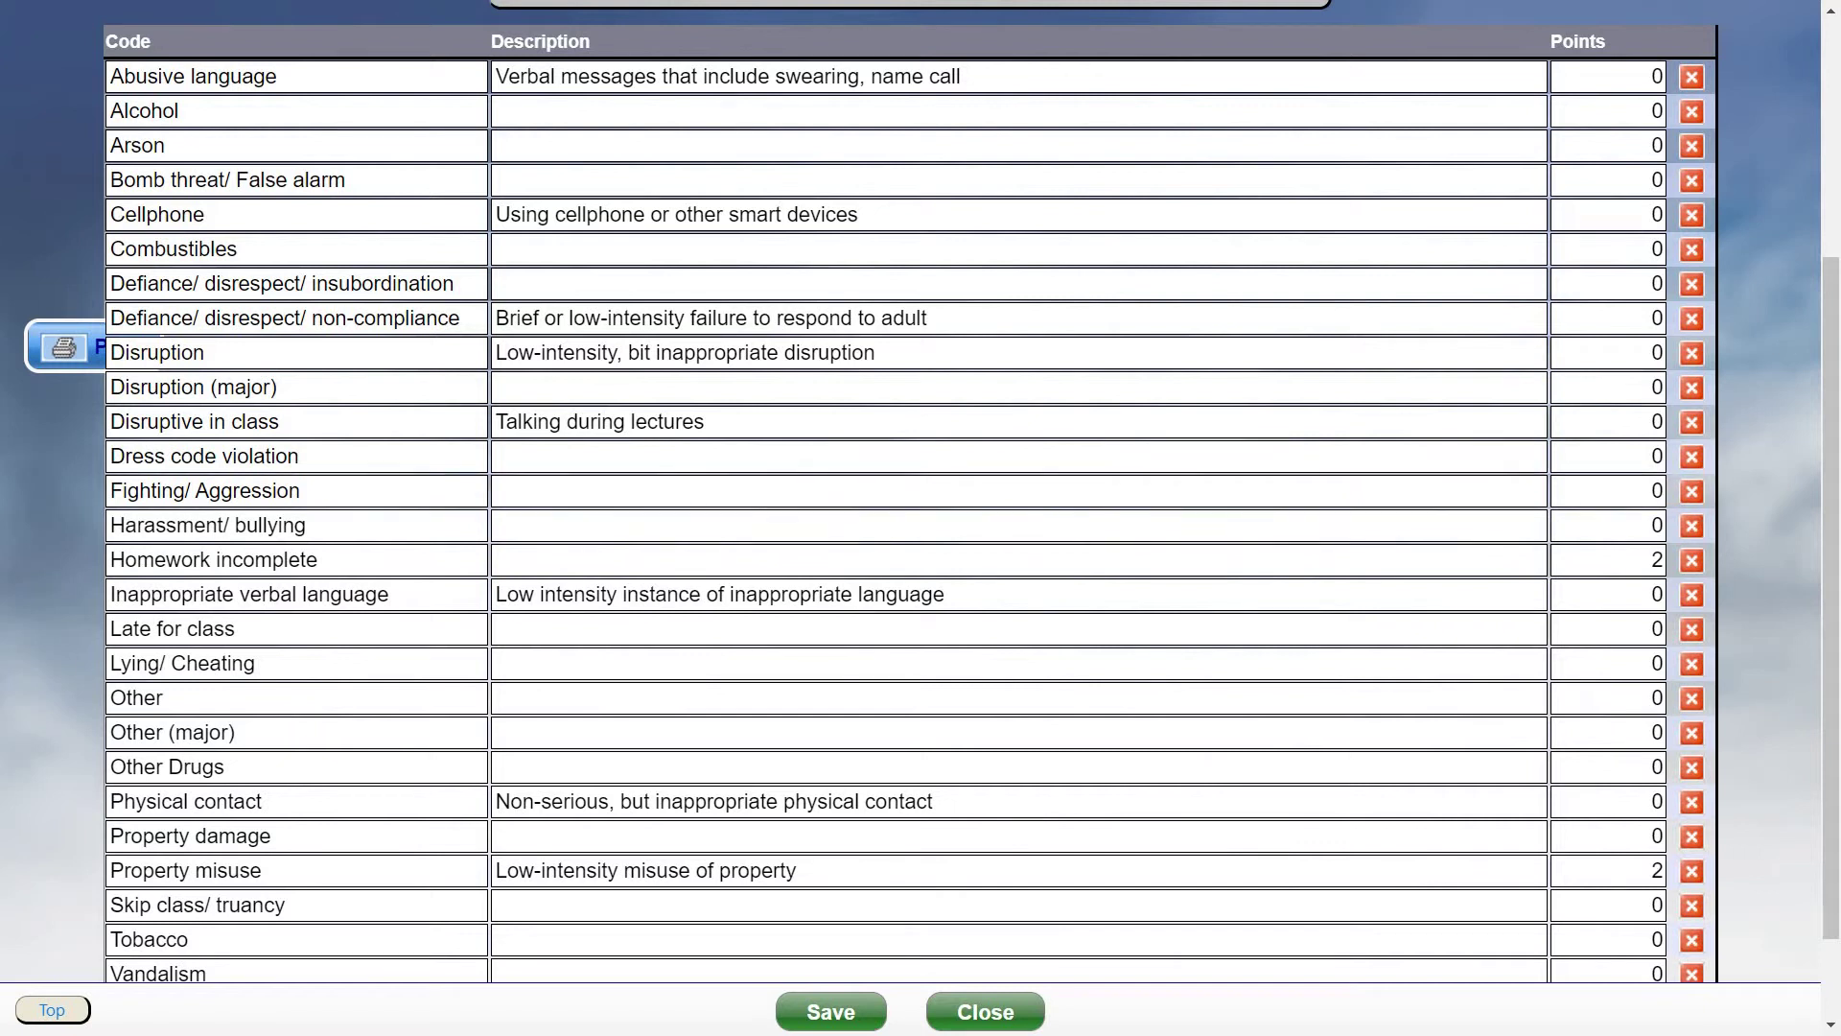
click(1577, 291)
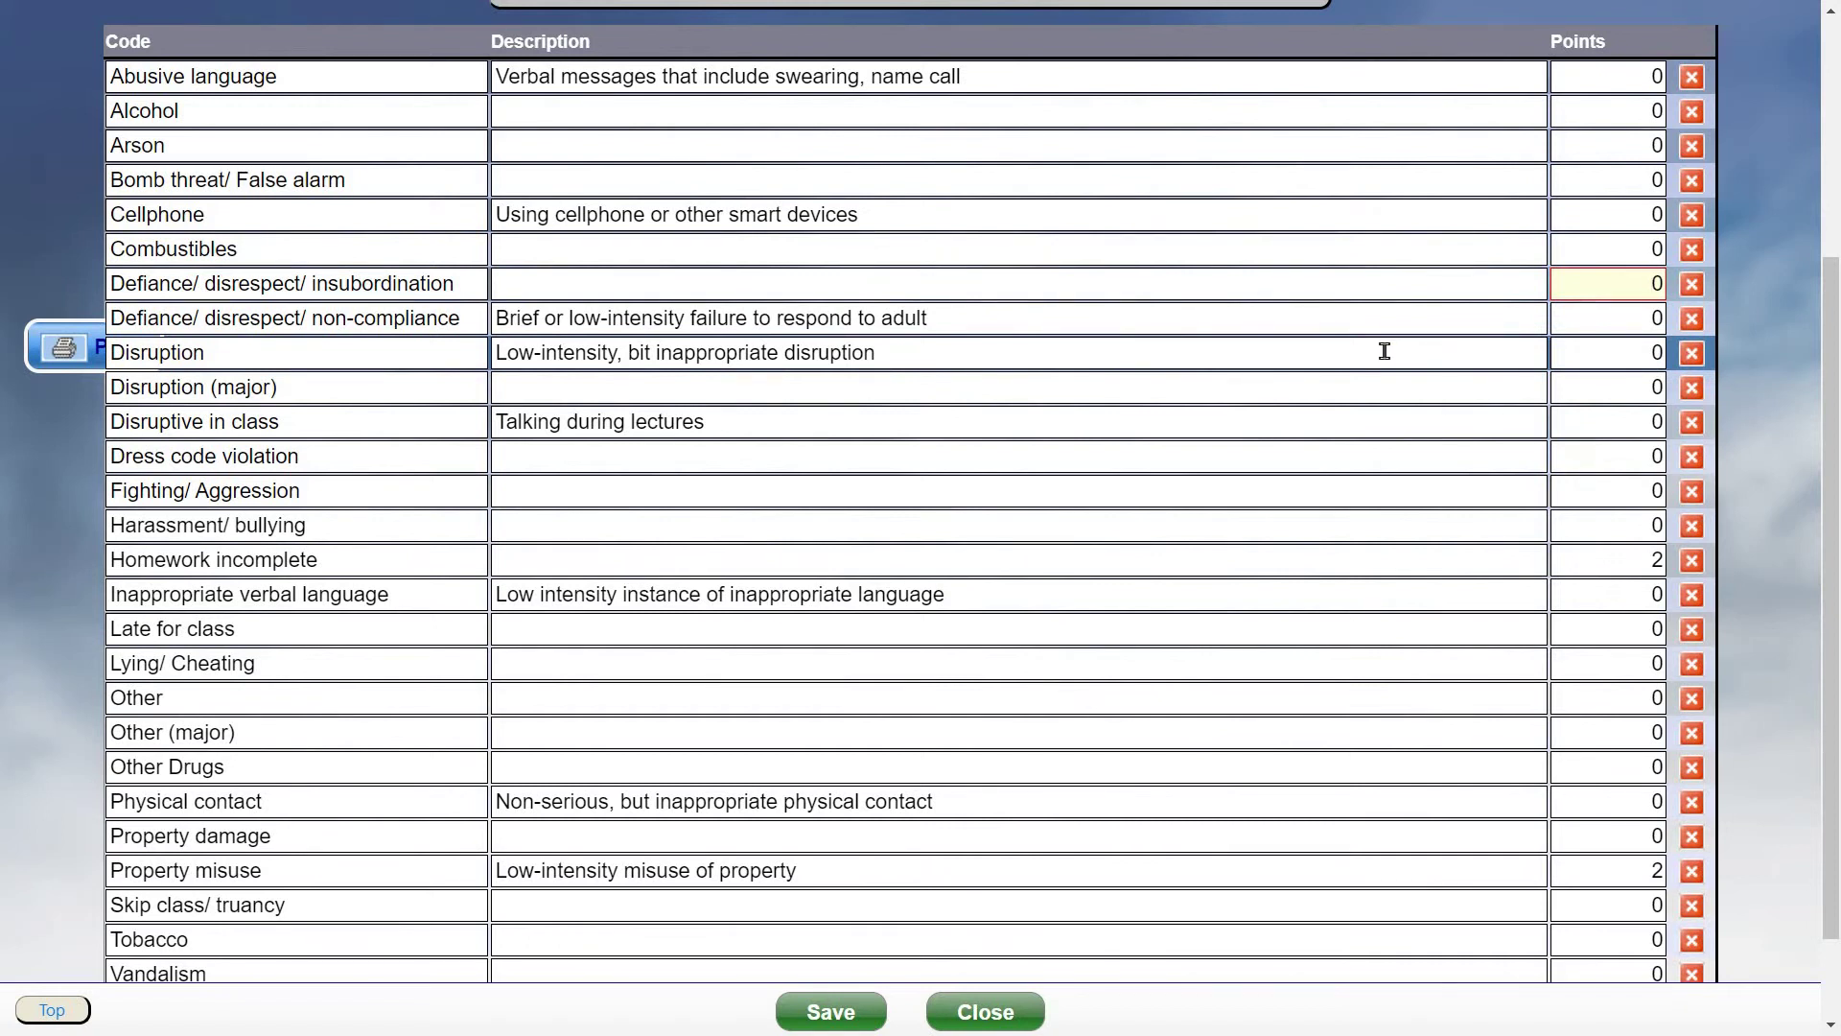
Step: View the discipline result codes setup list, followed by the location codes list
scroll(1385, 351, up, 4)
click(710, 280)
click(1011, 519)
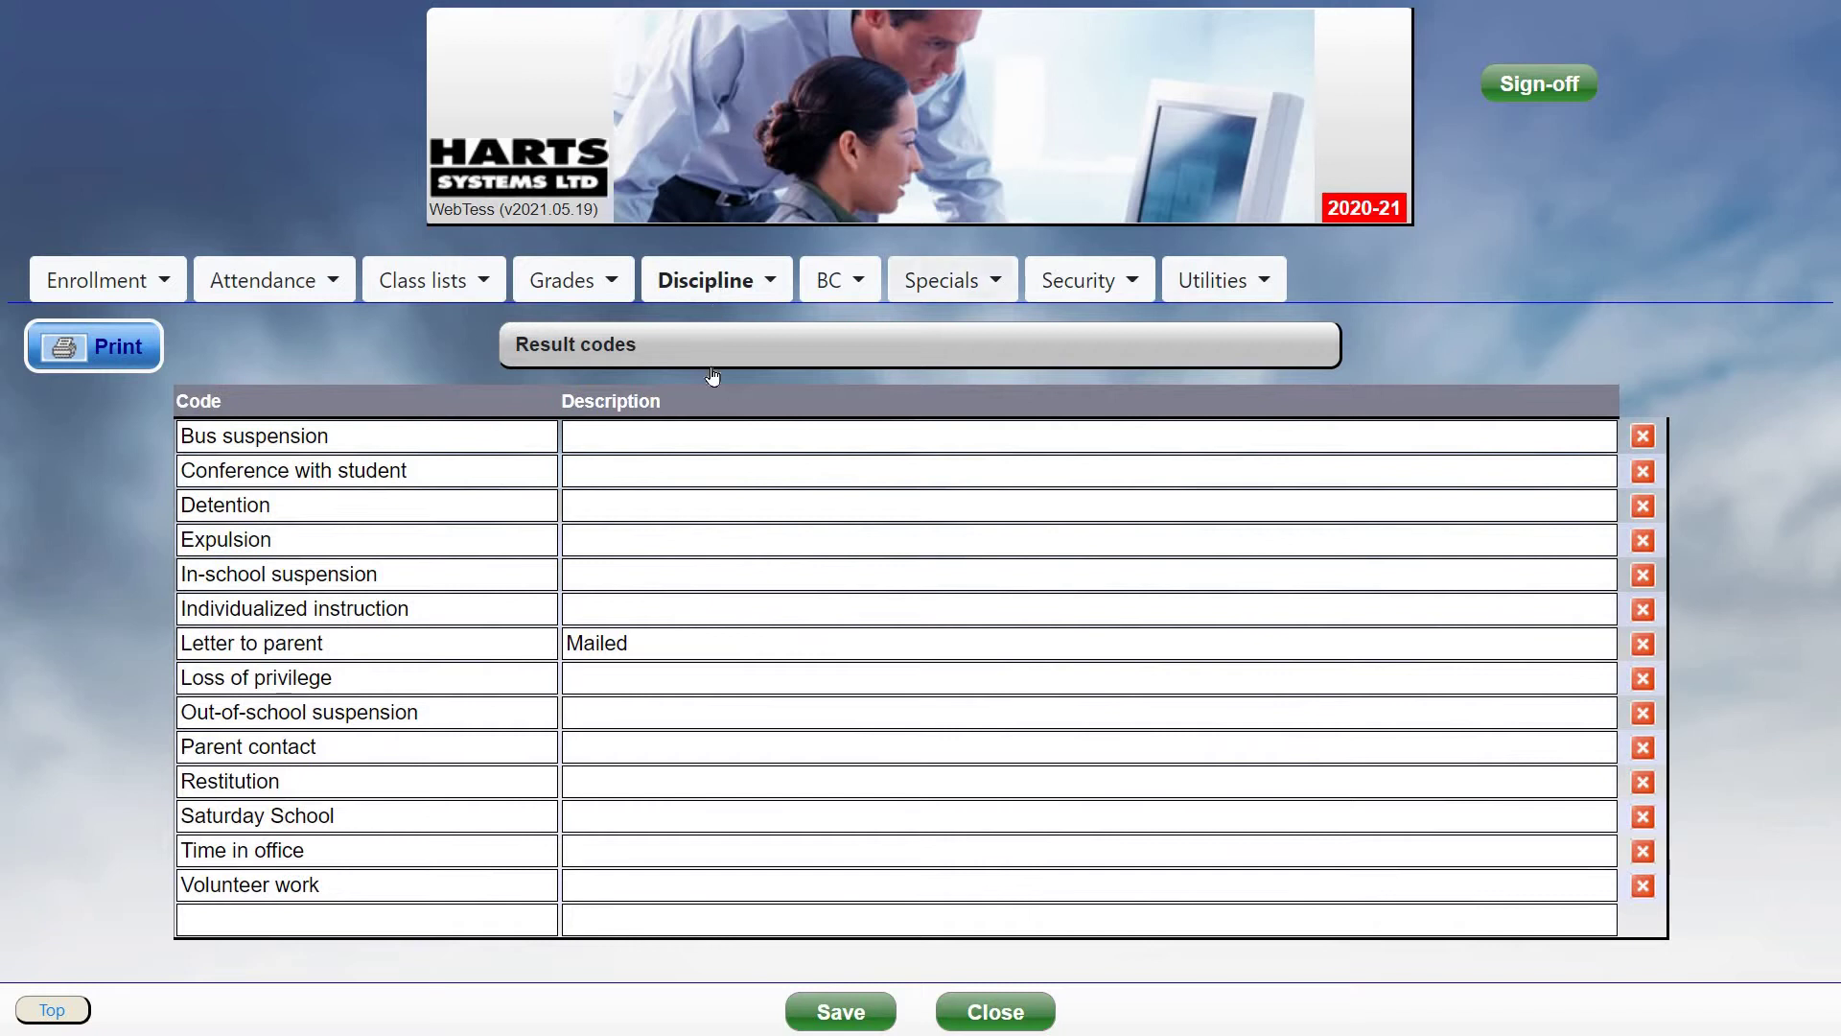
click(709, 280)
mouse_move(863, 425)
click(1050, 547)
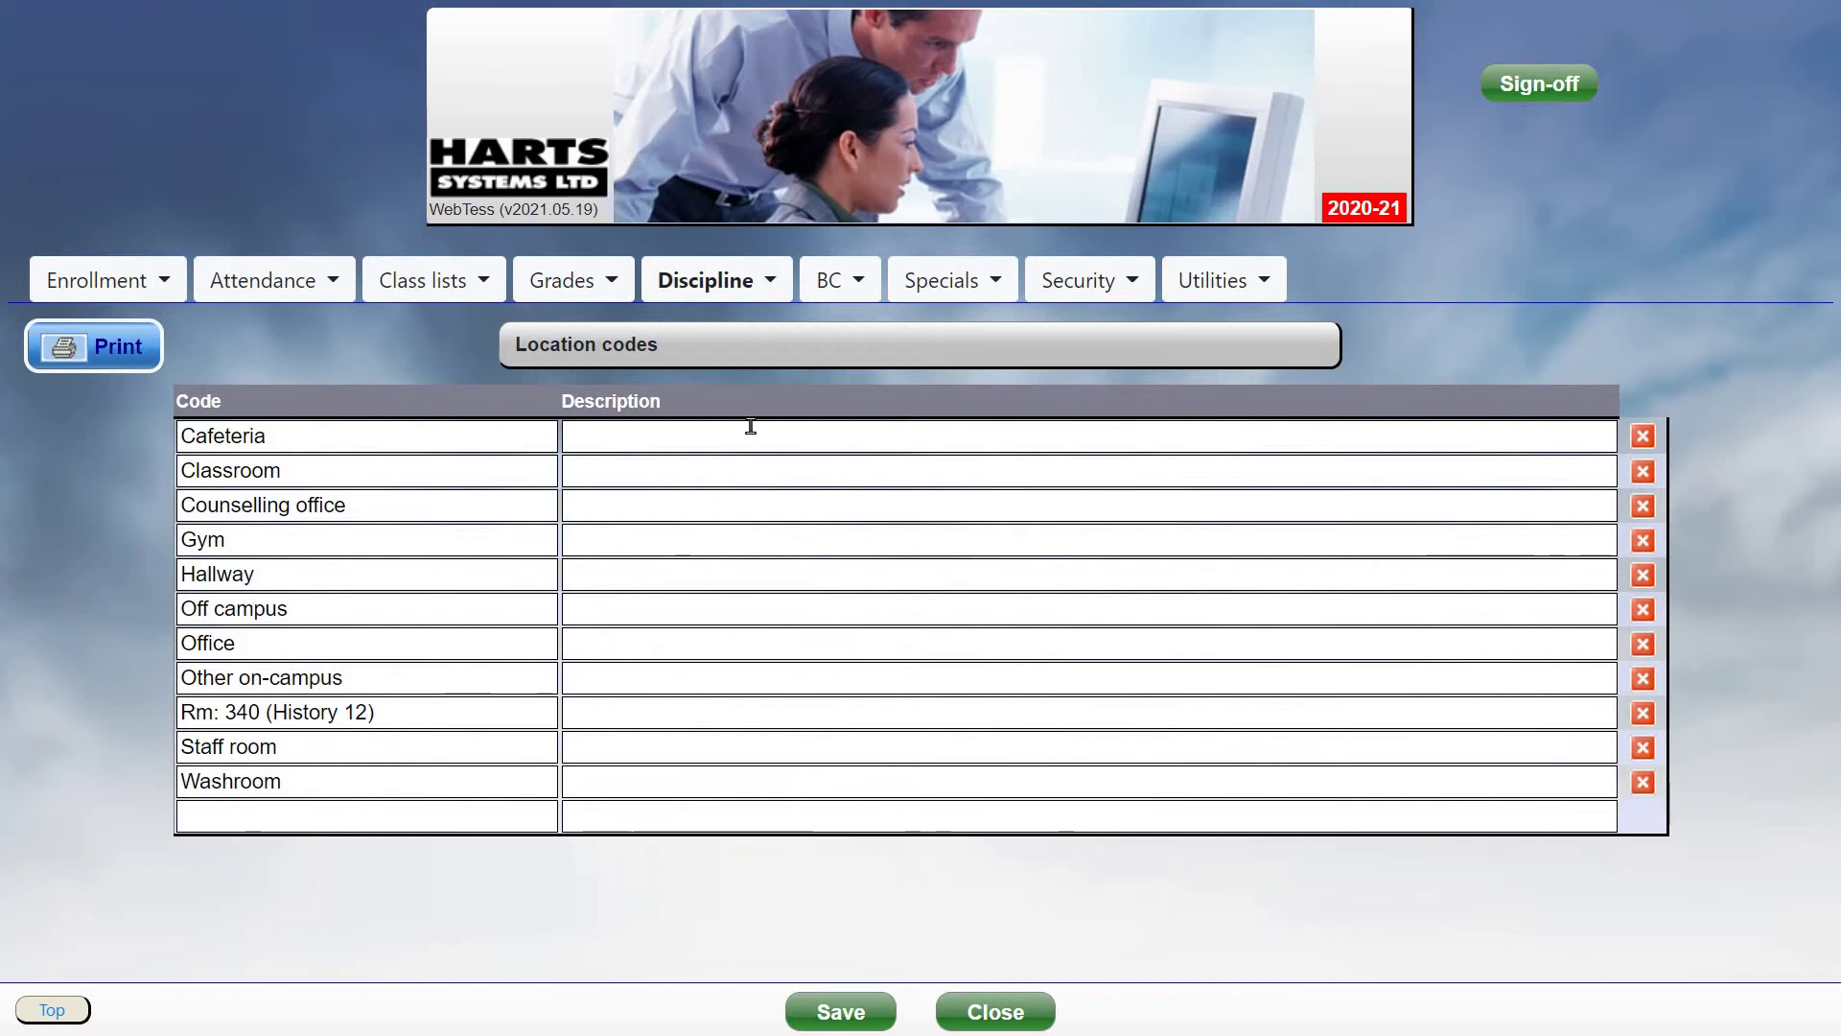
Step: Open the discipline reason codes setup and remove the "Obtain items/ activities" code
click(710, 280)
mouse_move(738, 493)
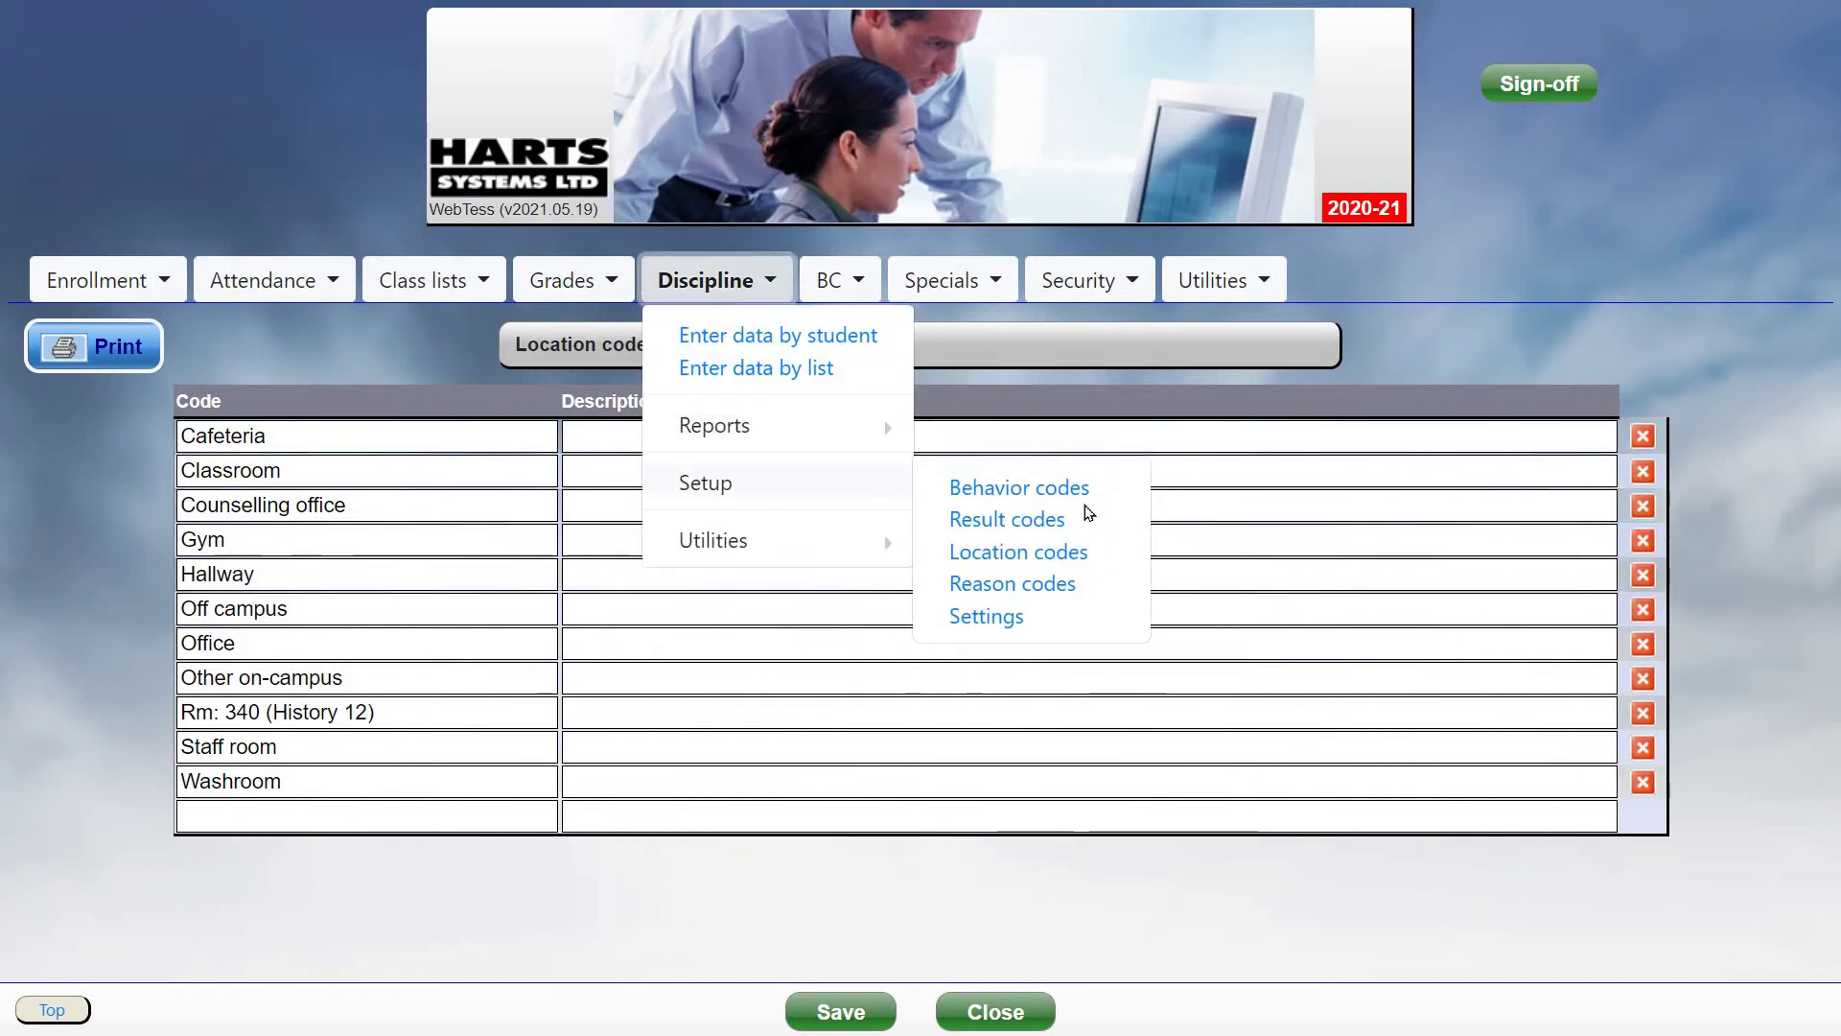
click(1048, 585)
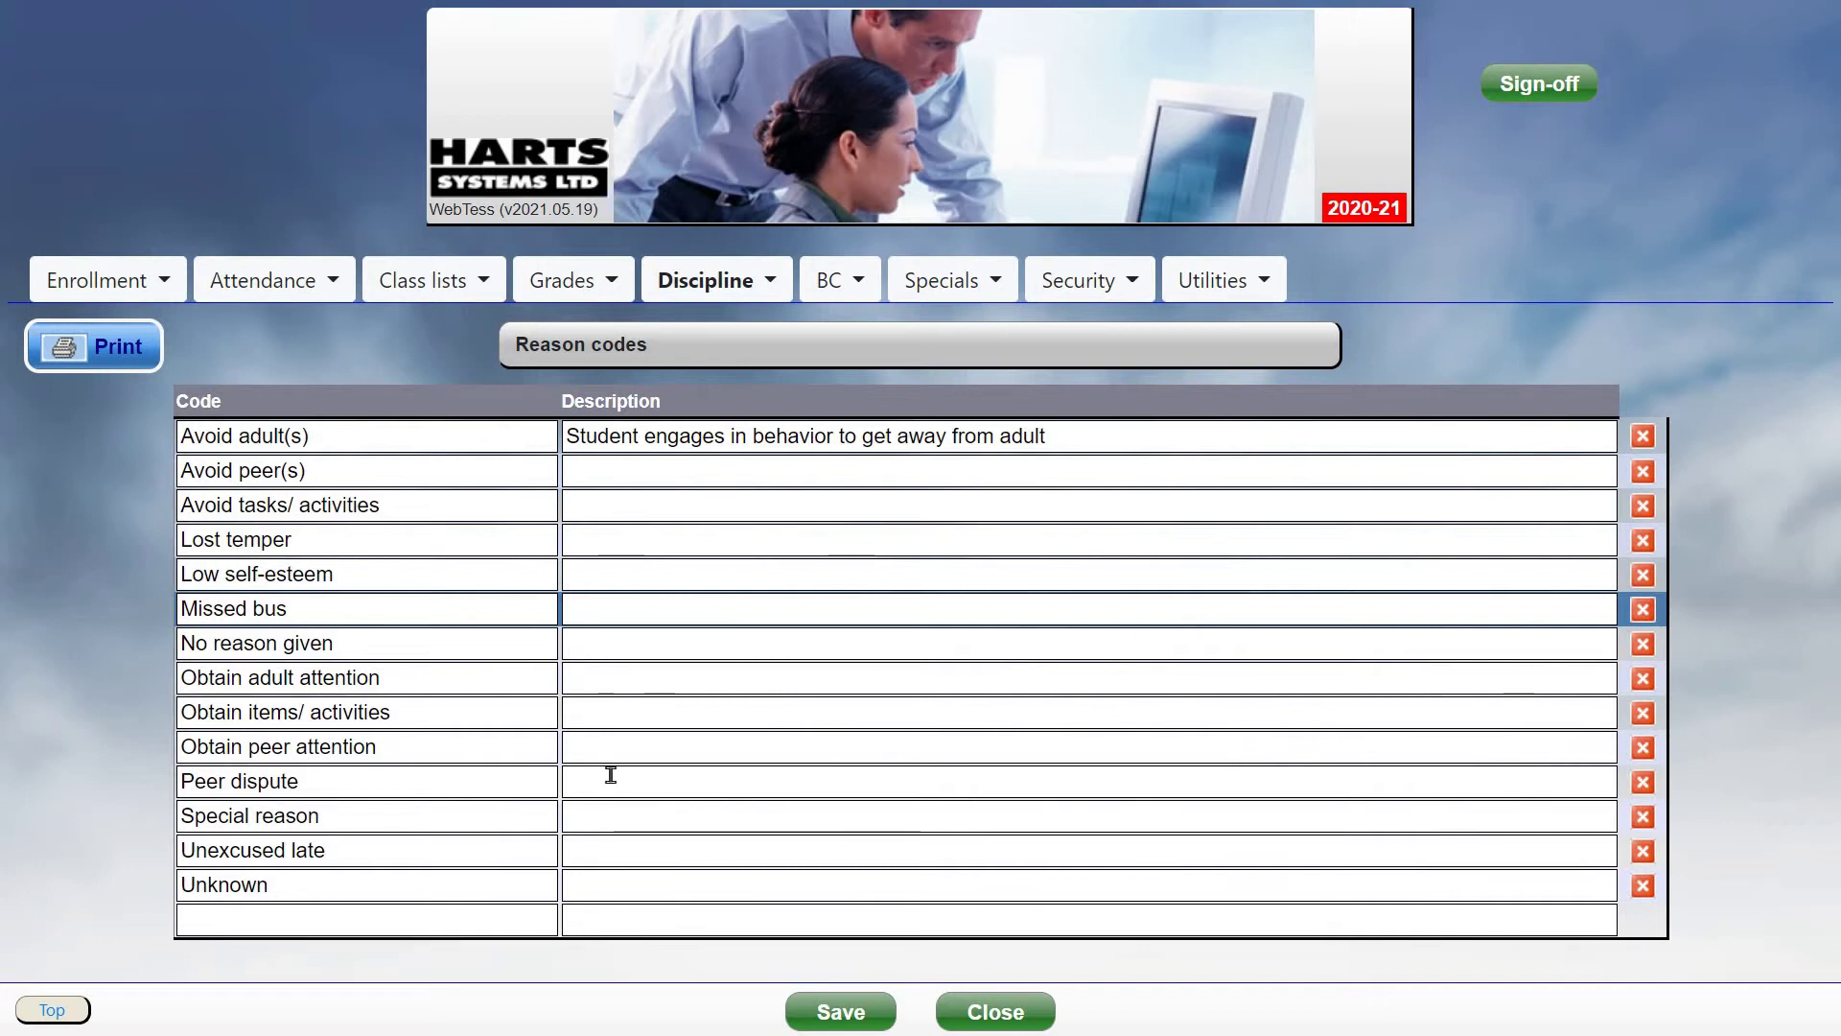
click(696, 719)
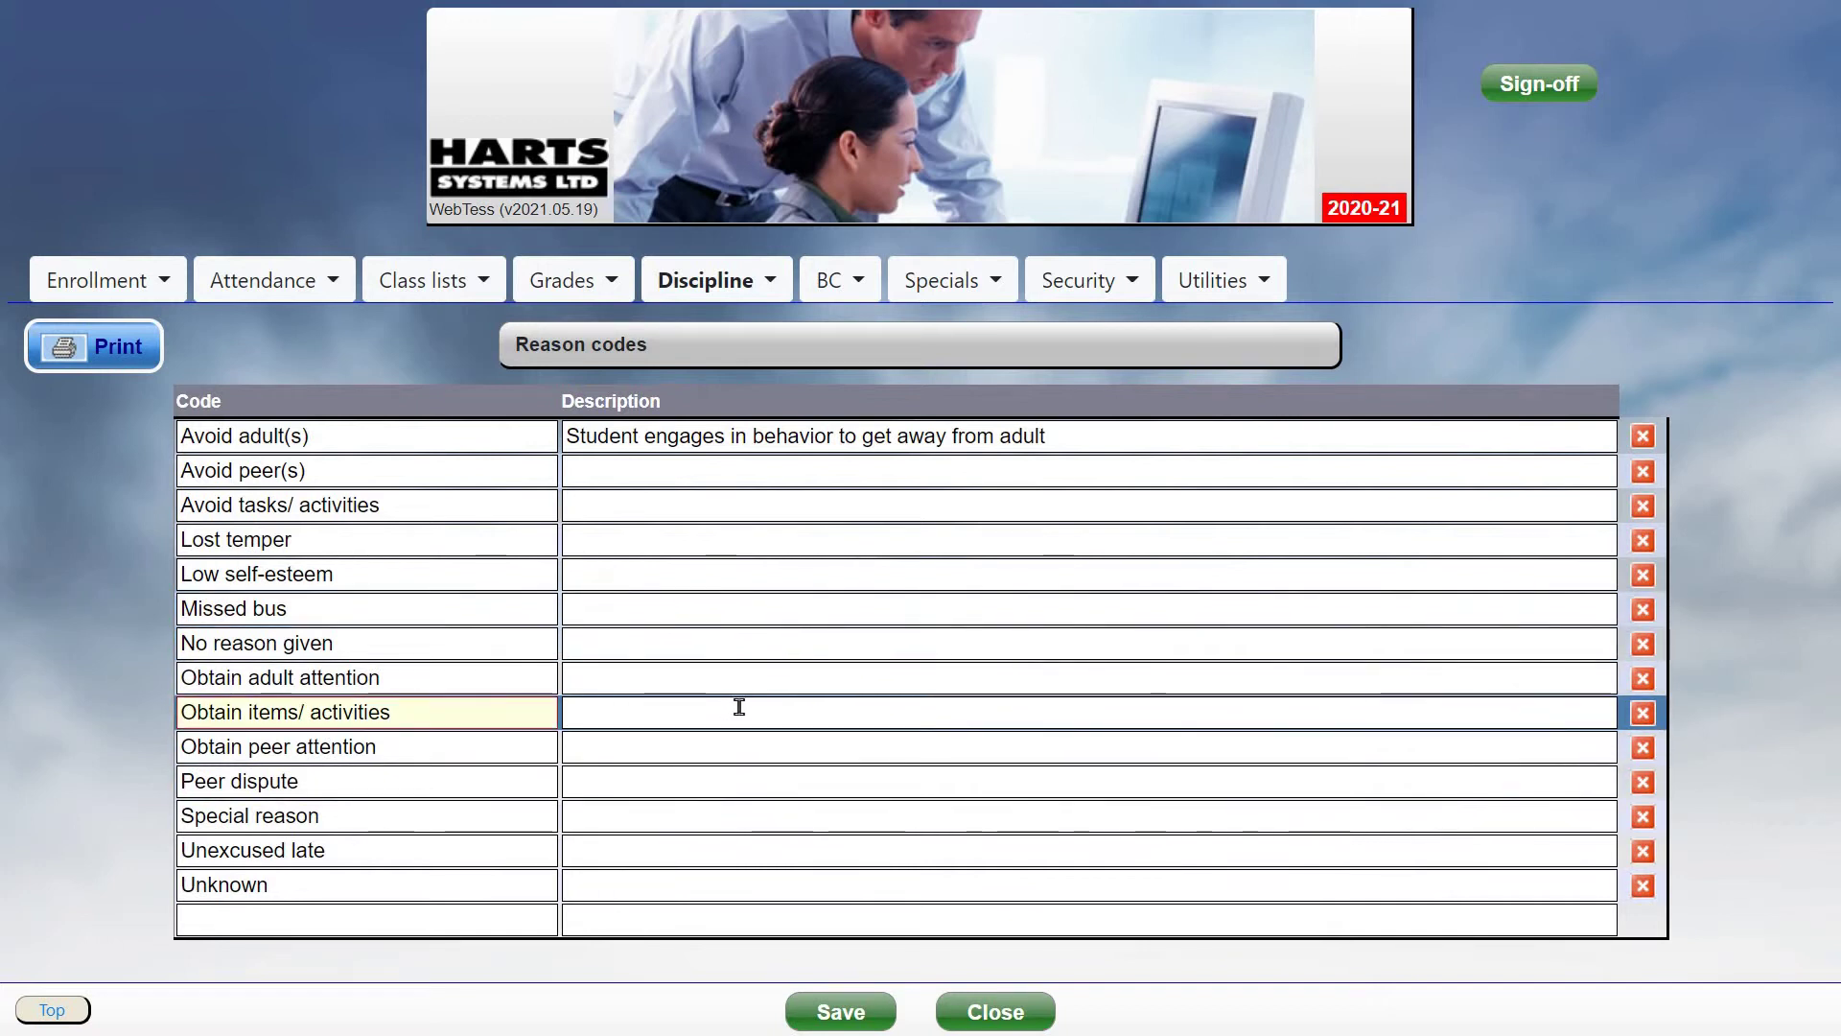
click(739, 707)
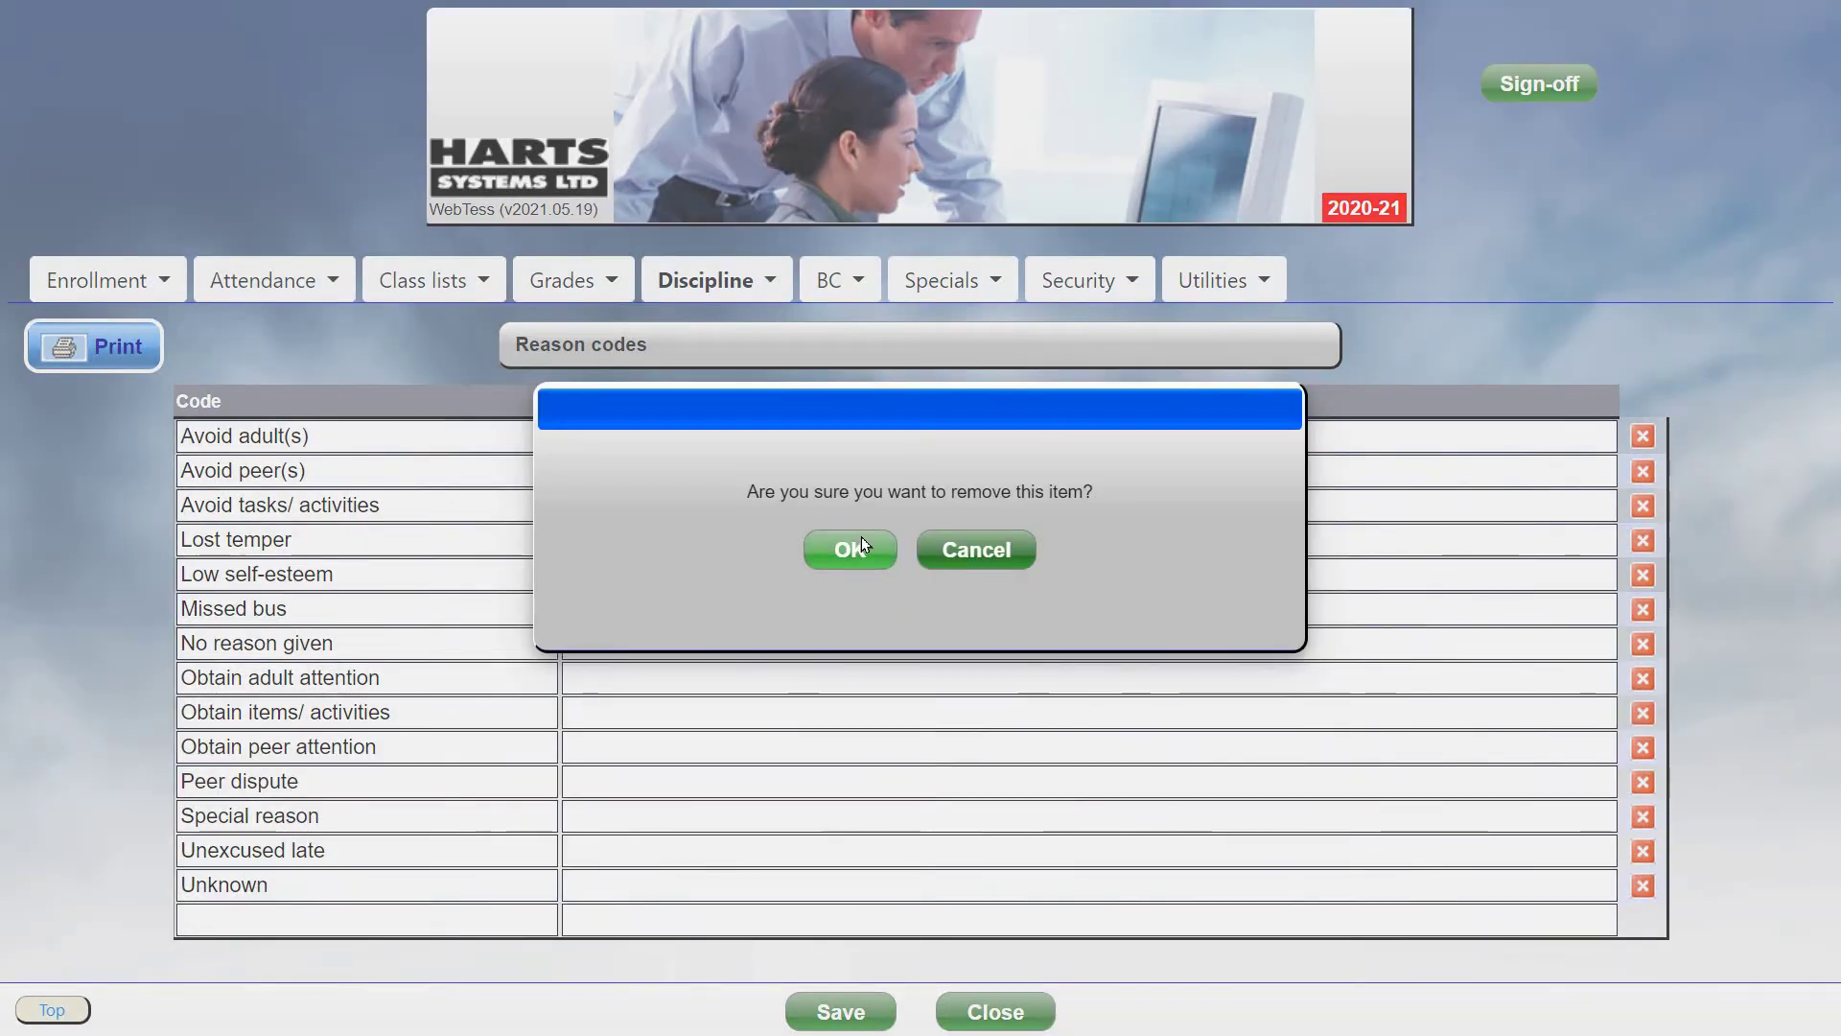
click(861, 539)
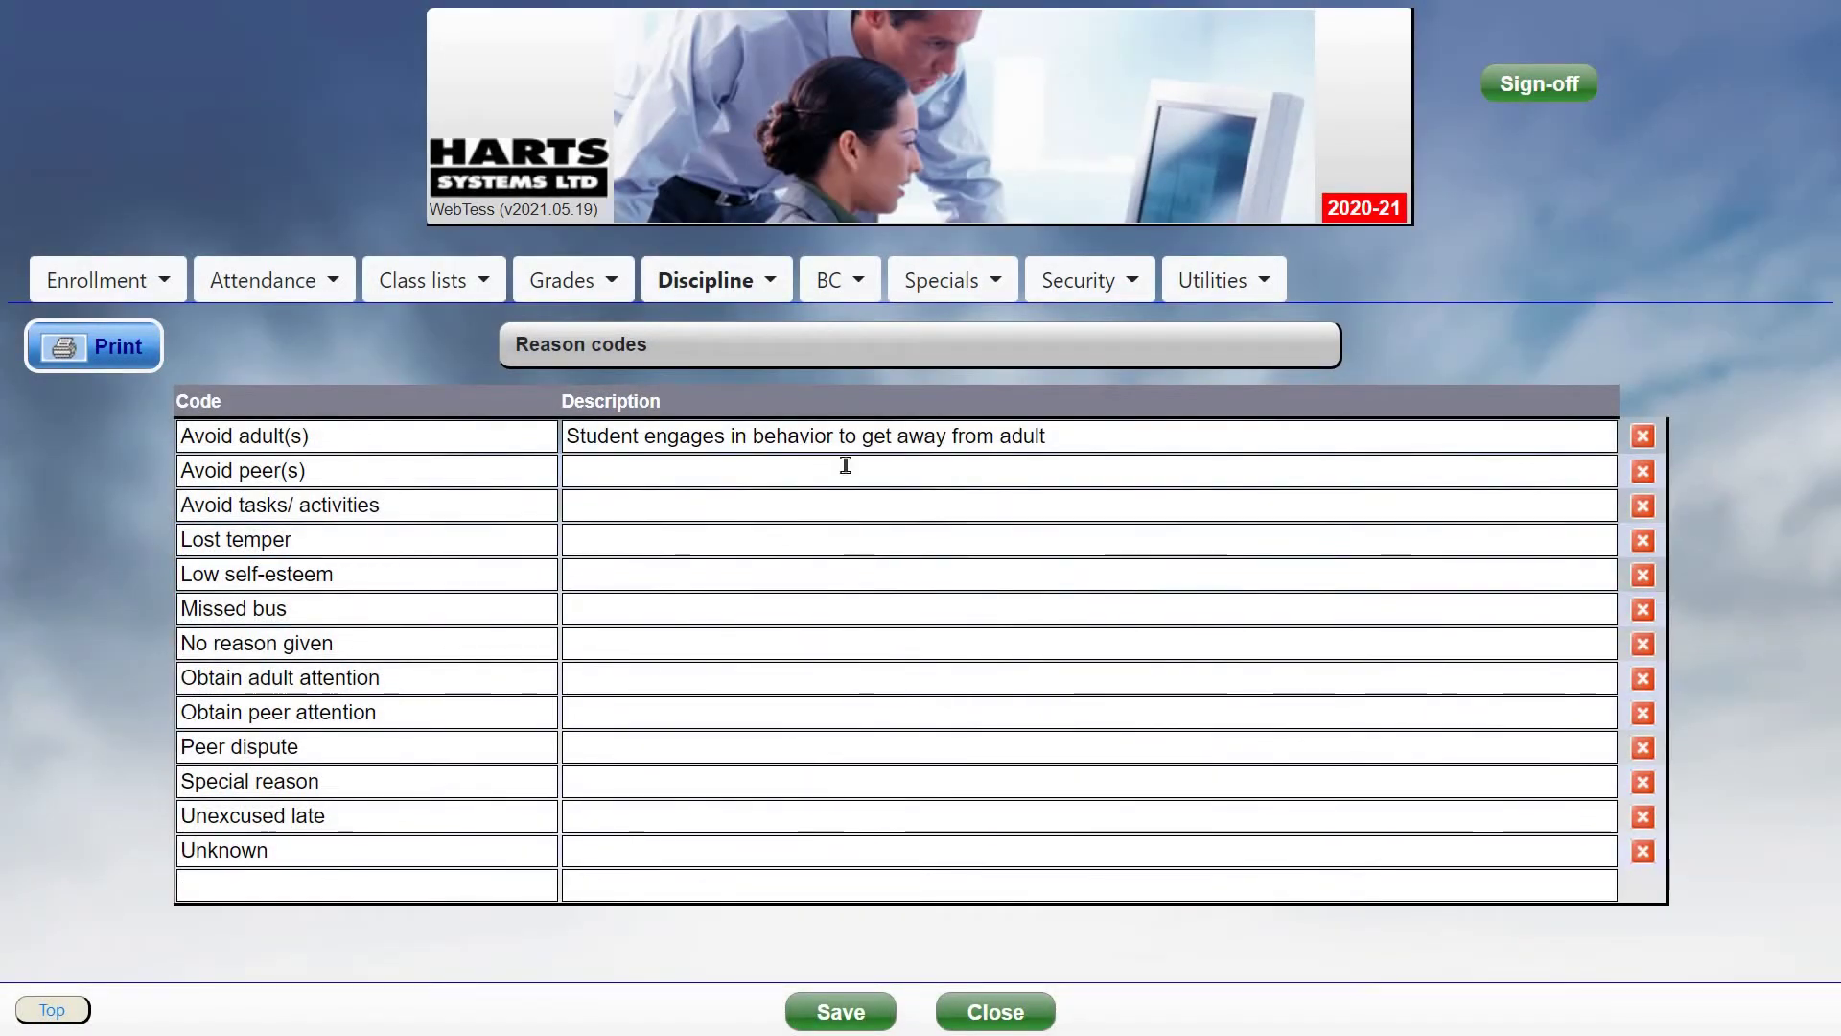
Step: Open discipline data entry by student and look up the student by student number
click(715, 281)
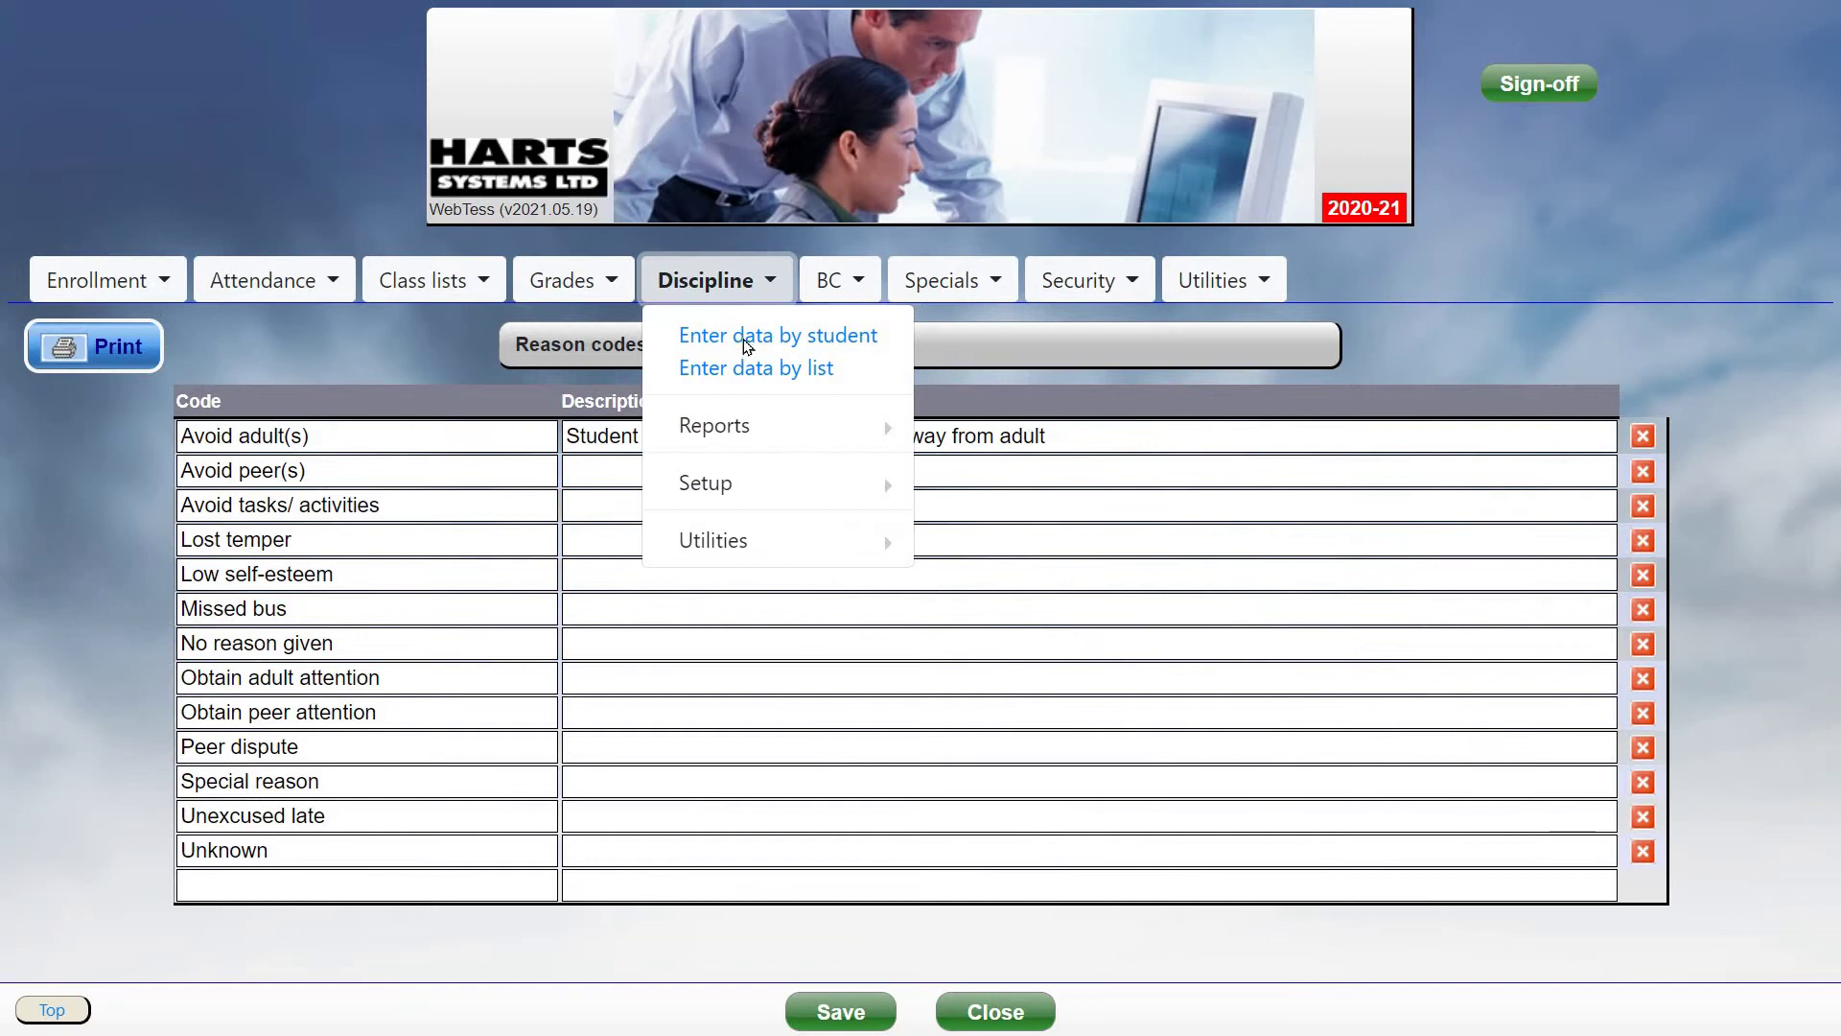
click(746, 342)
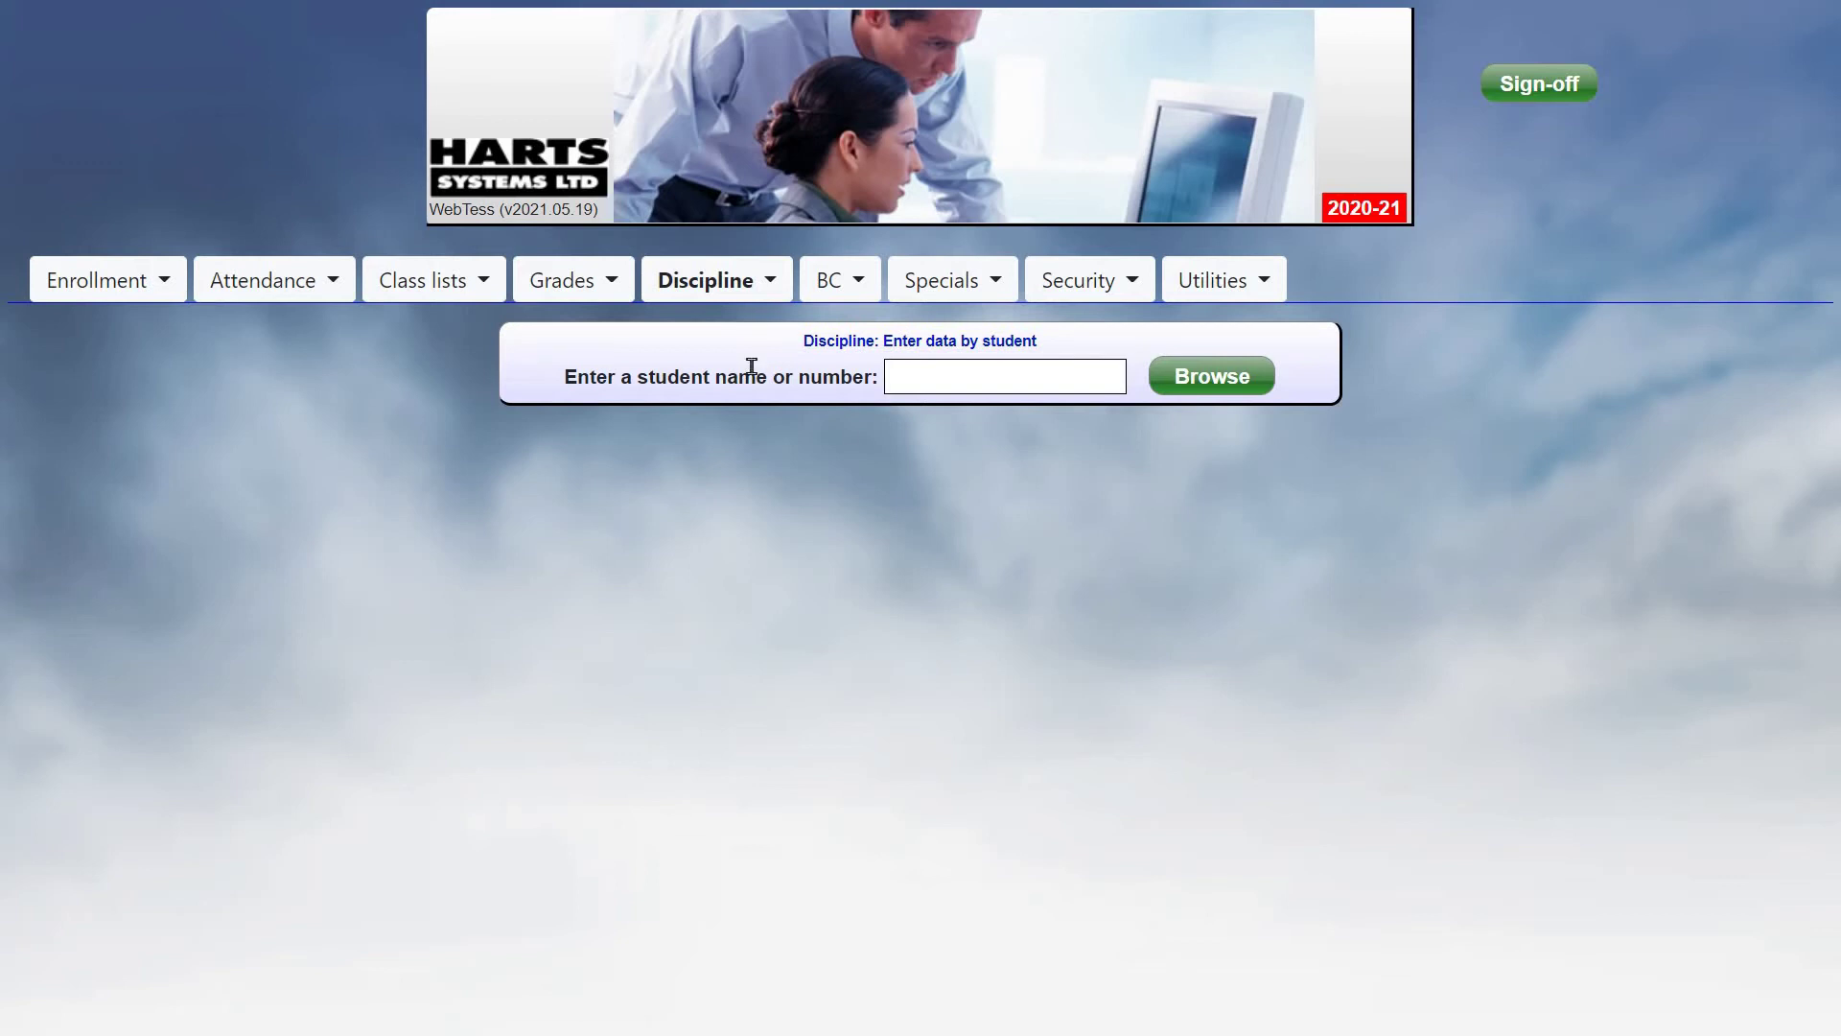
click(1030, 371)
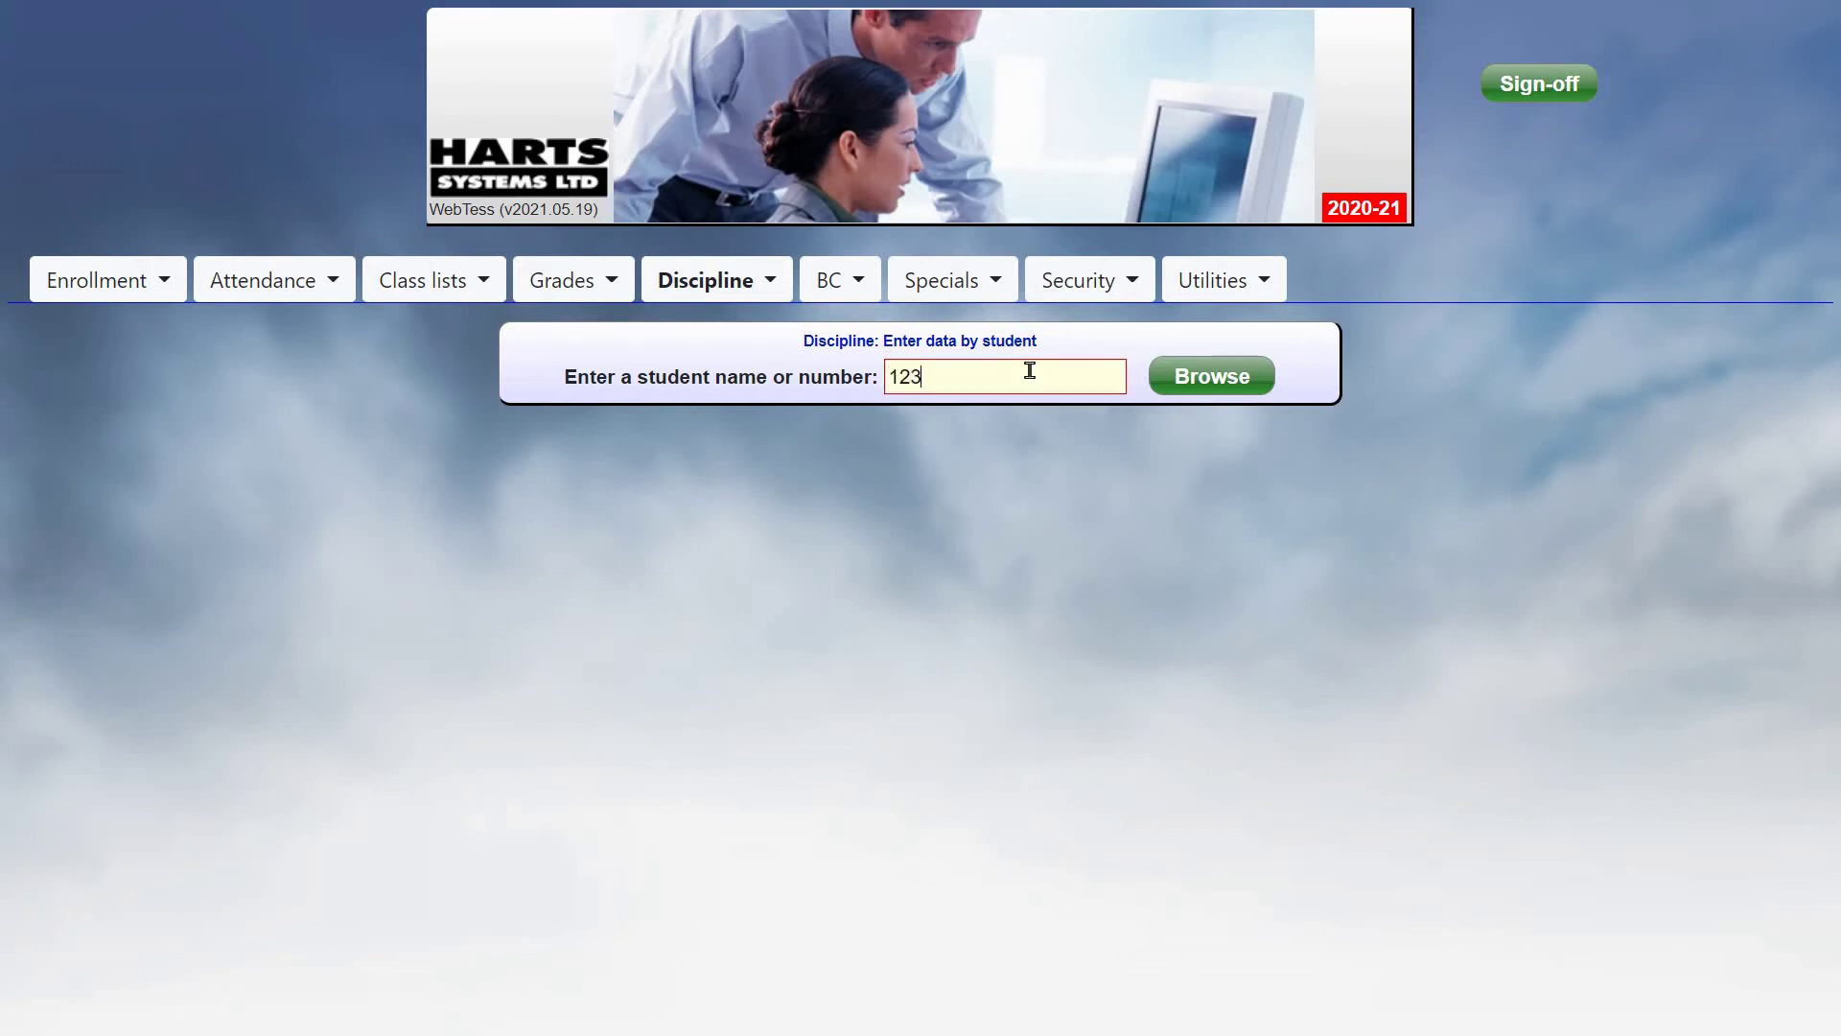
key(Return)
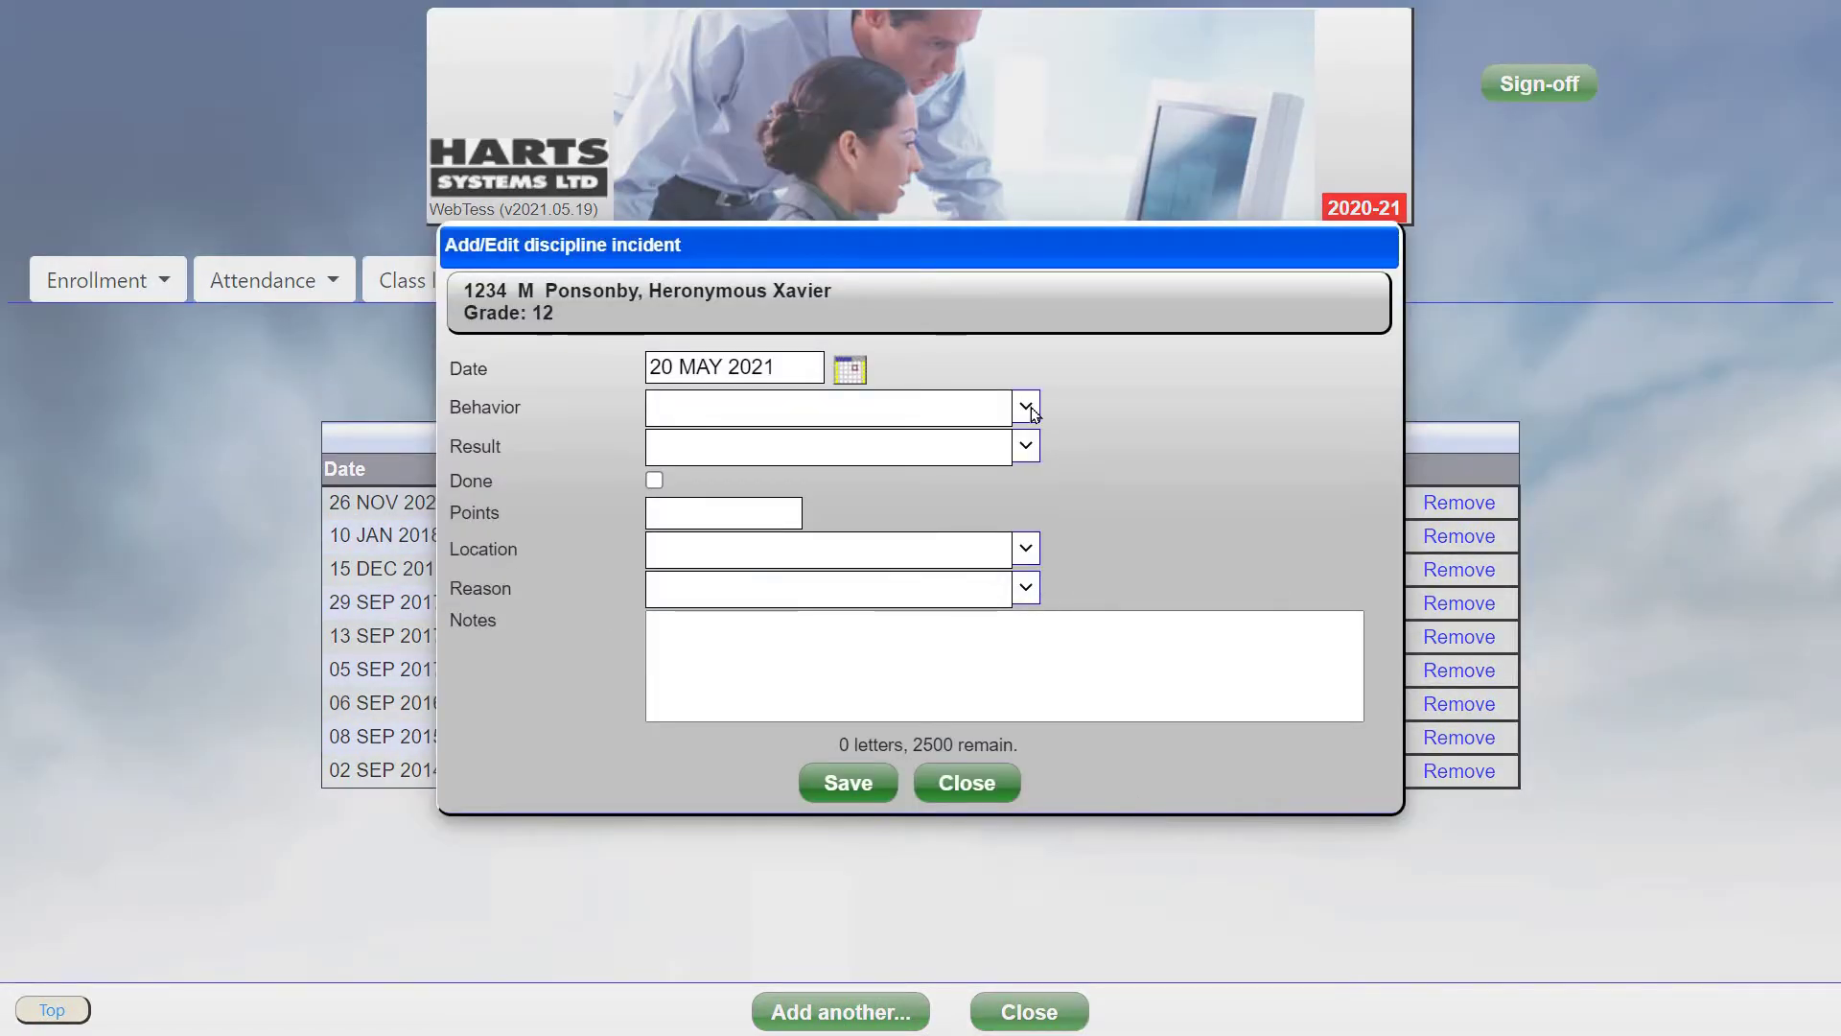
Step: In the student's new discipline incident, set behavior Cellphone and result Detention, and mark it done
click(1031, 407)
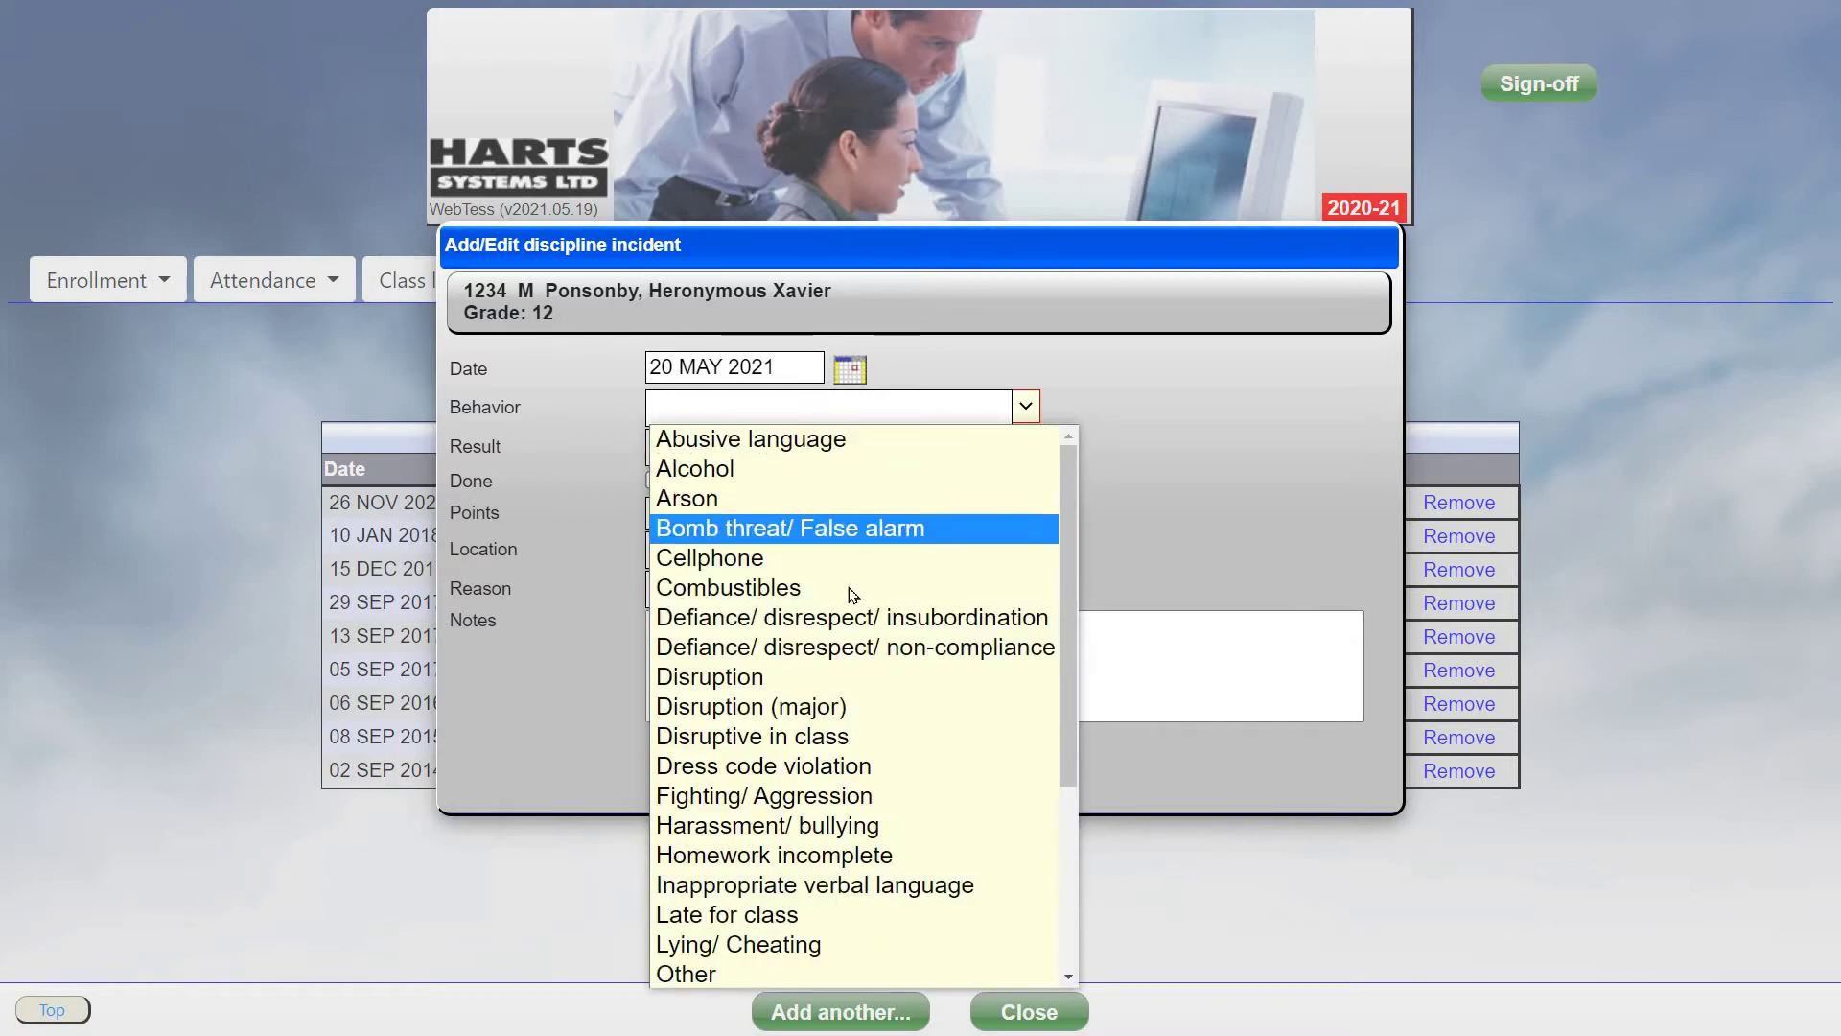
click(848, 562)
click(1022, 450)
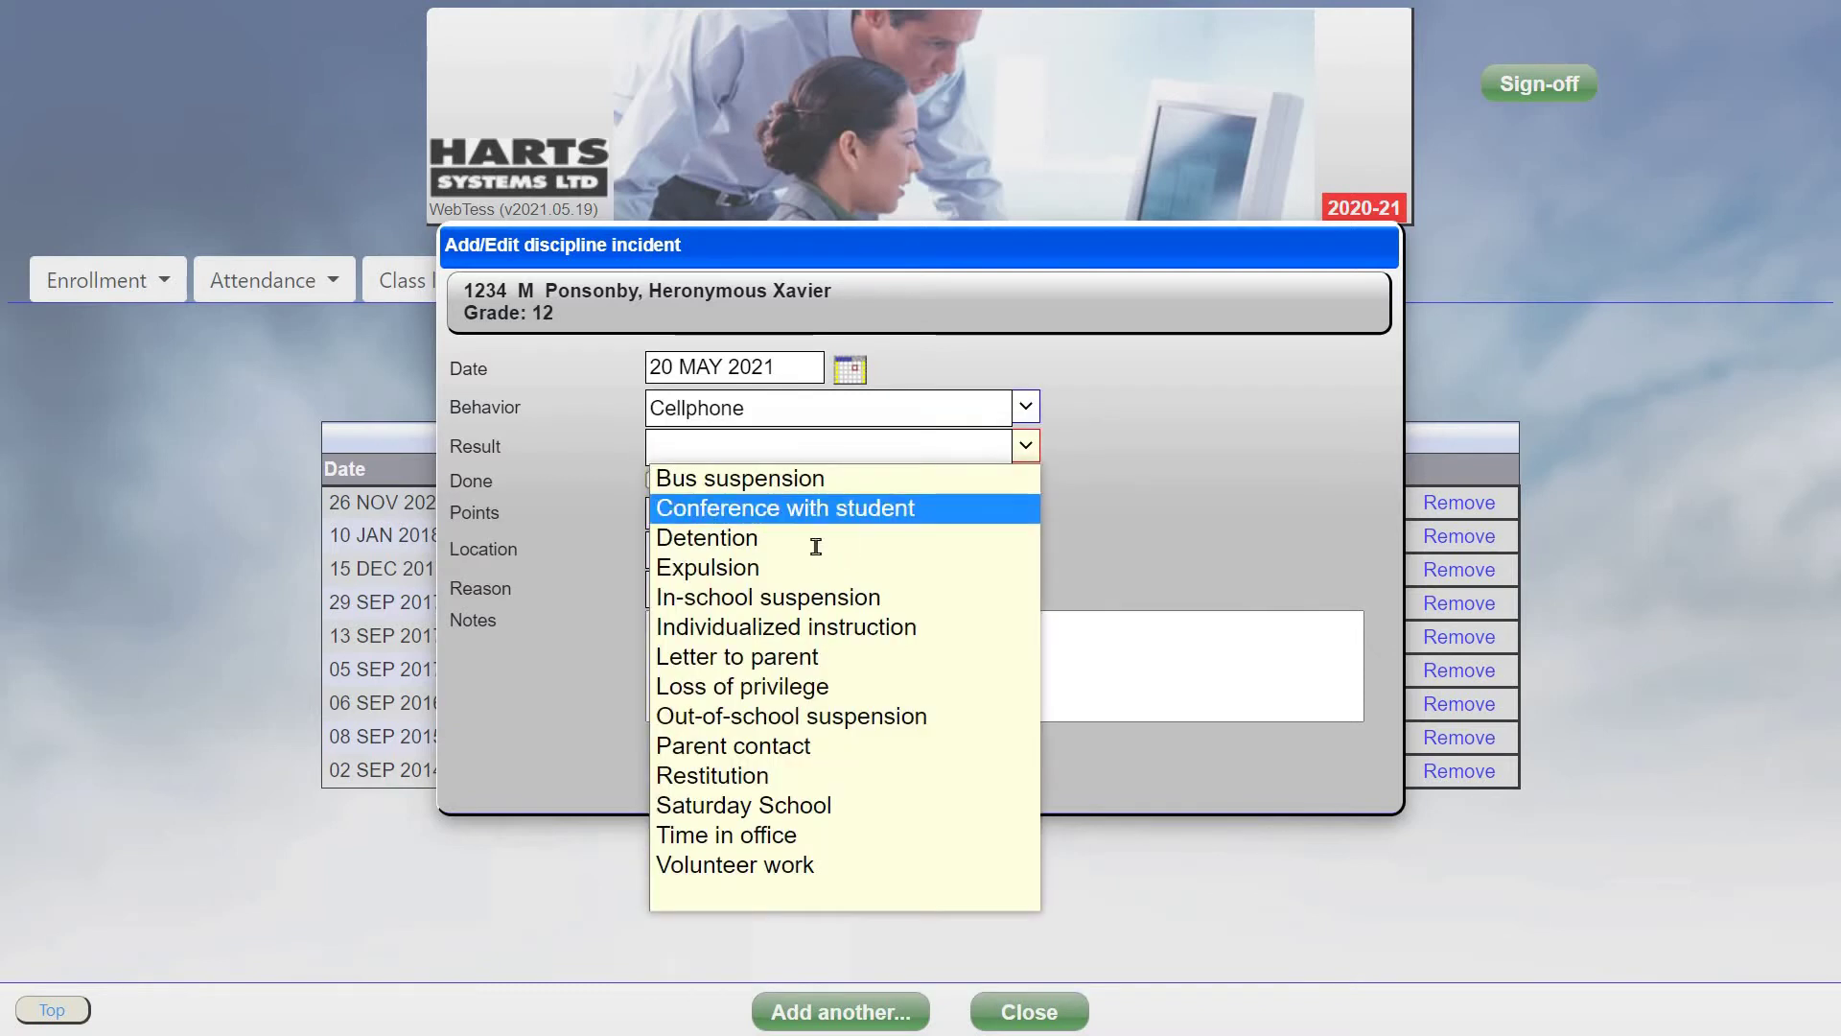
click(816, 540)
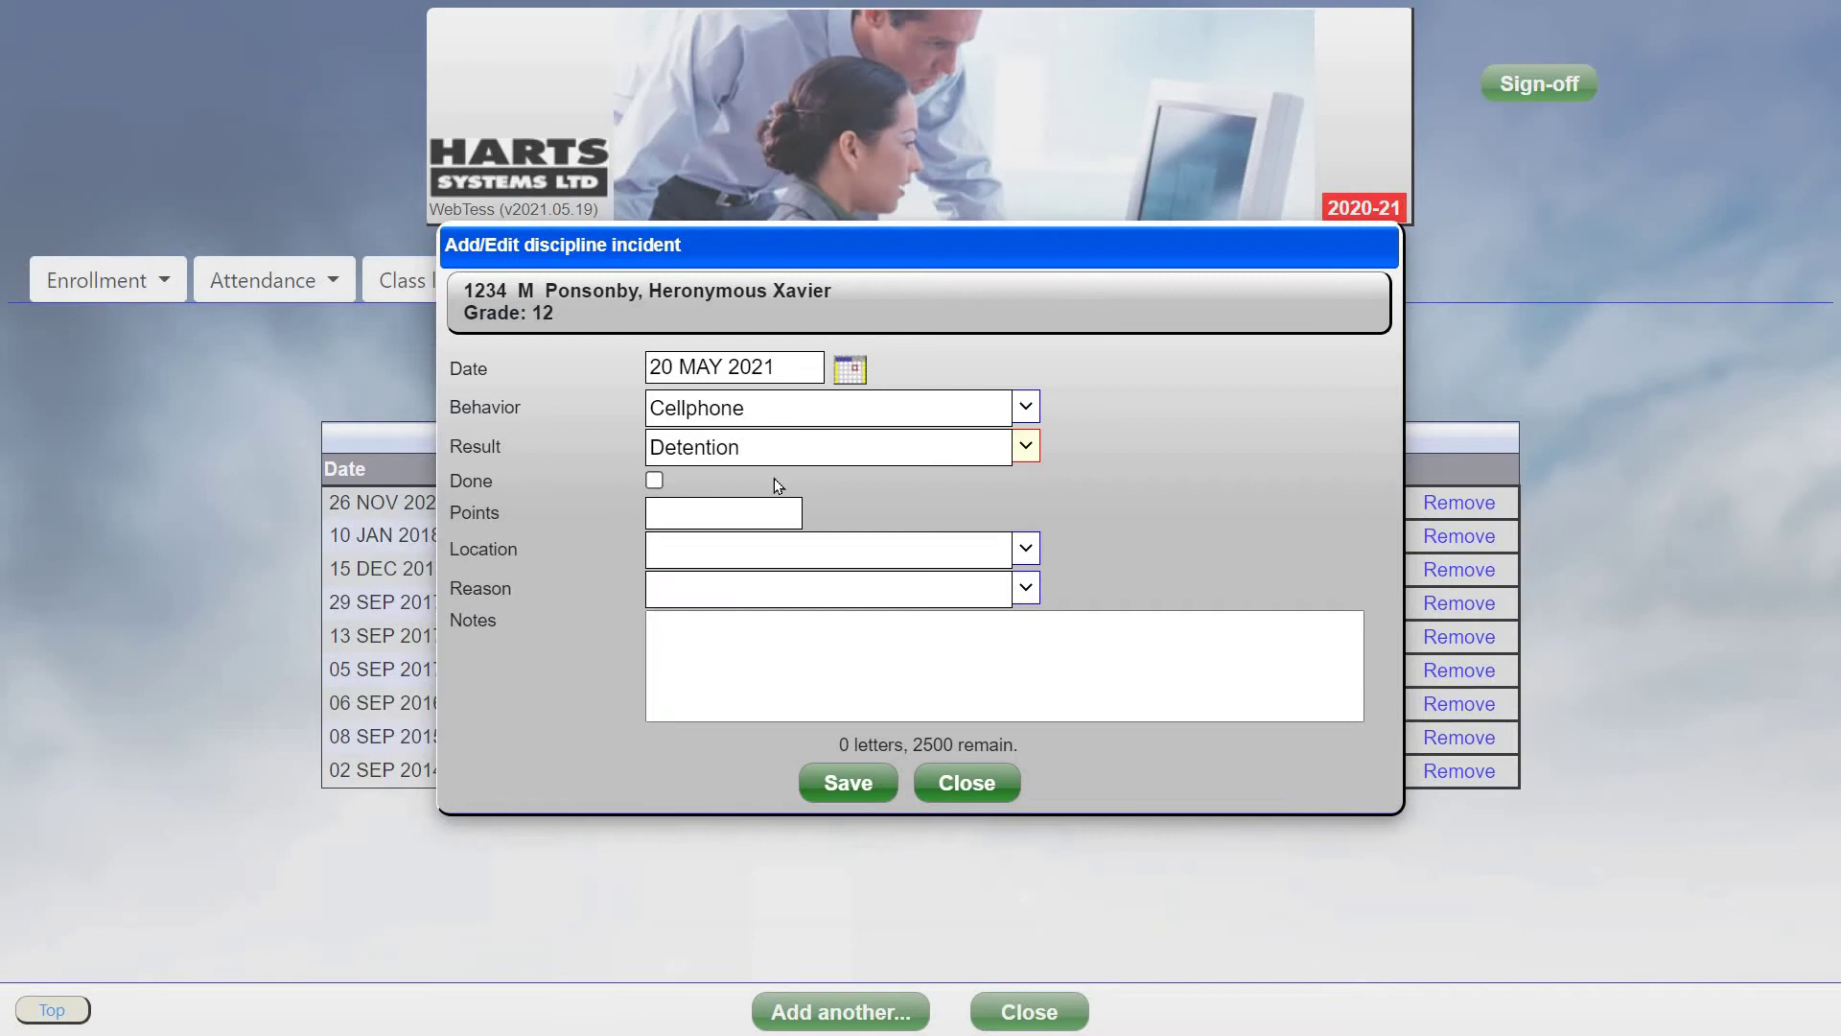
click(654, 479)
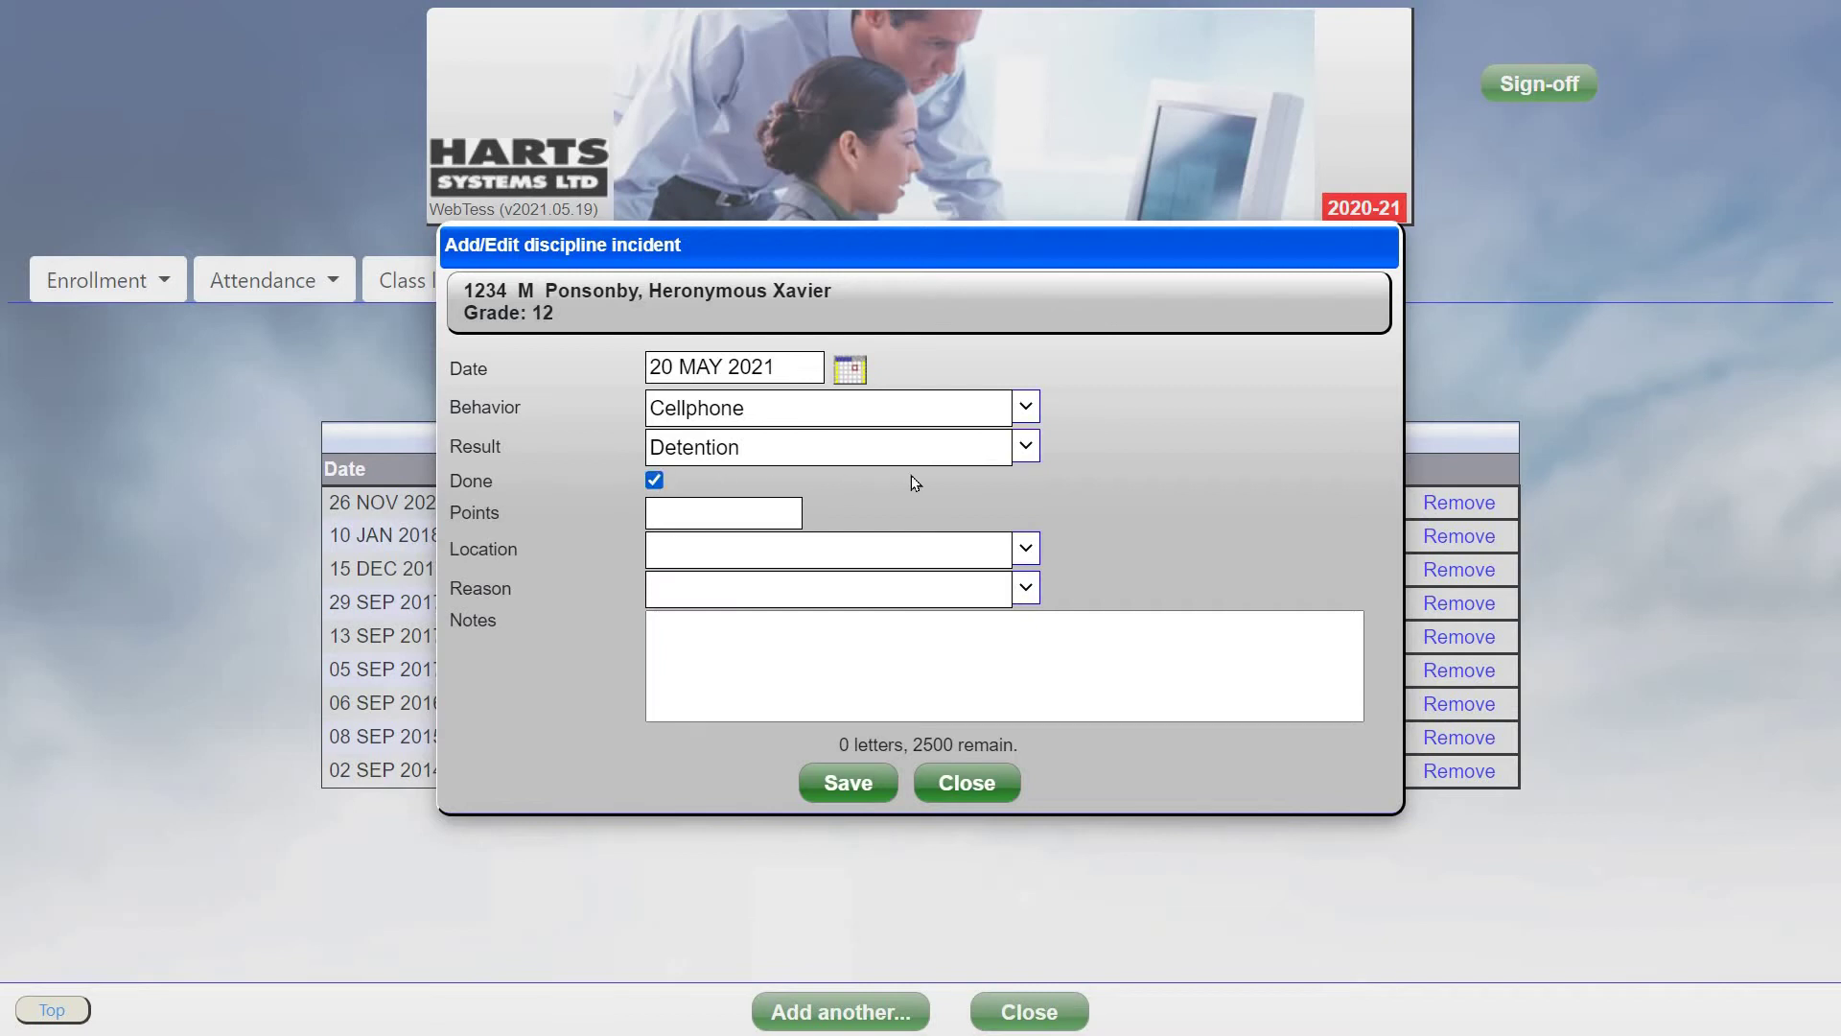
Step: Give the new incident 5 points, location Classroom and reason Unknown, and save it
click(766, 513)
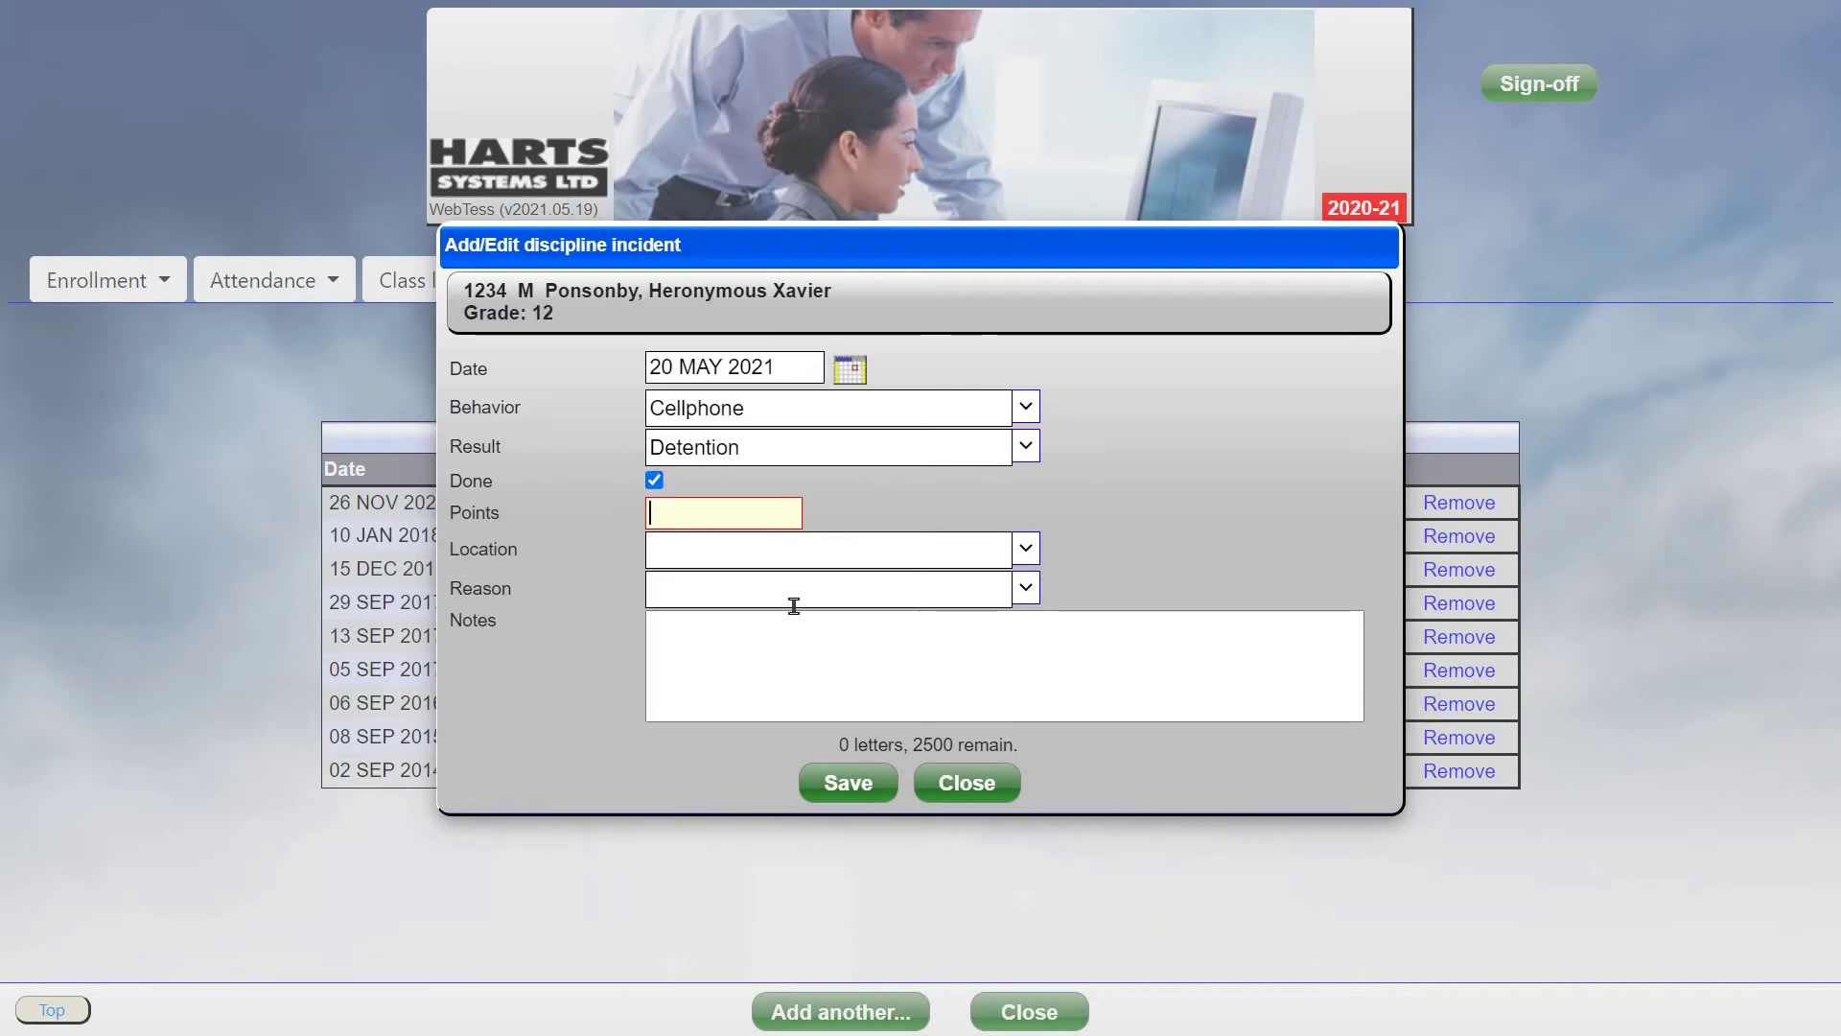
text(5)
key(Tab)
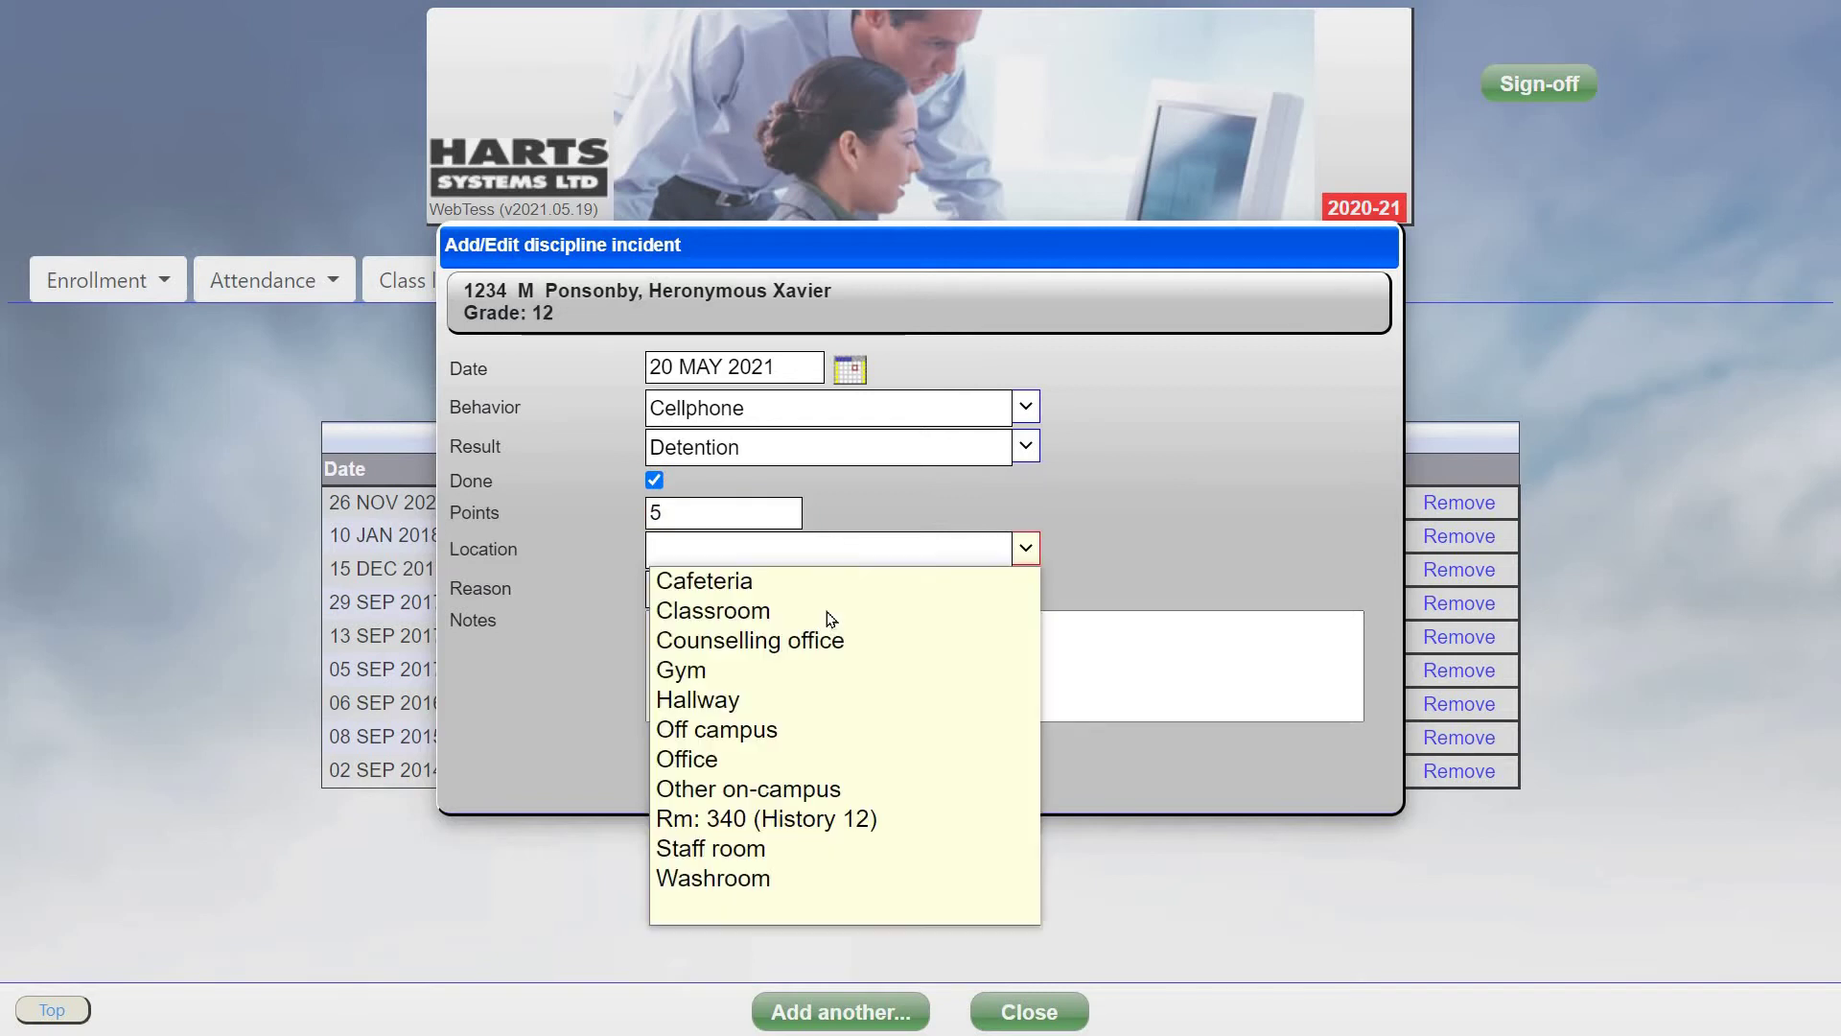
click(837, 611)
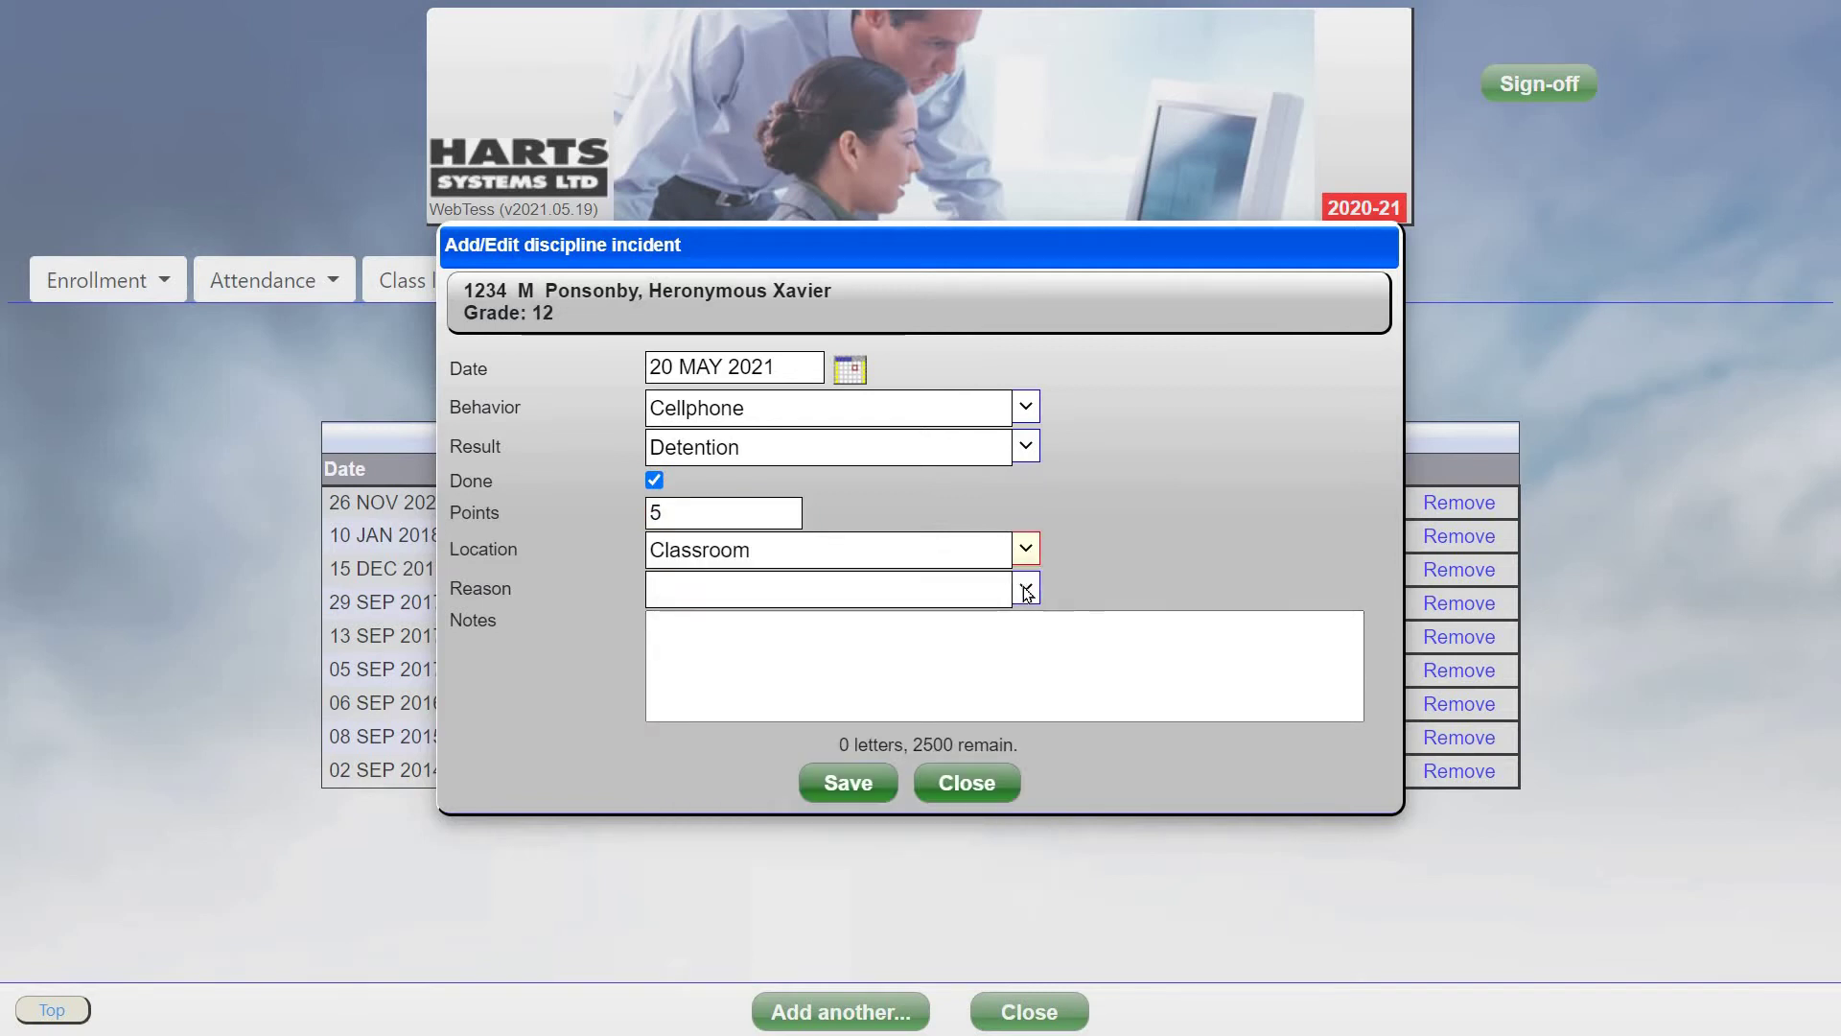
click(1026, 592)
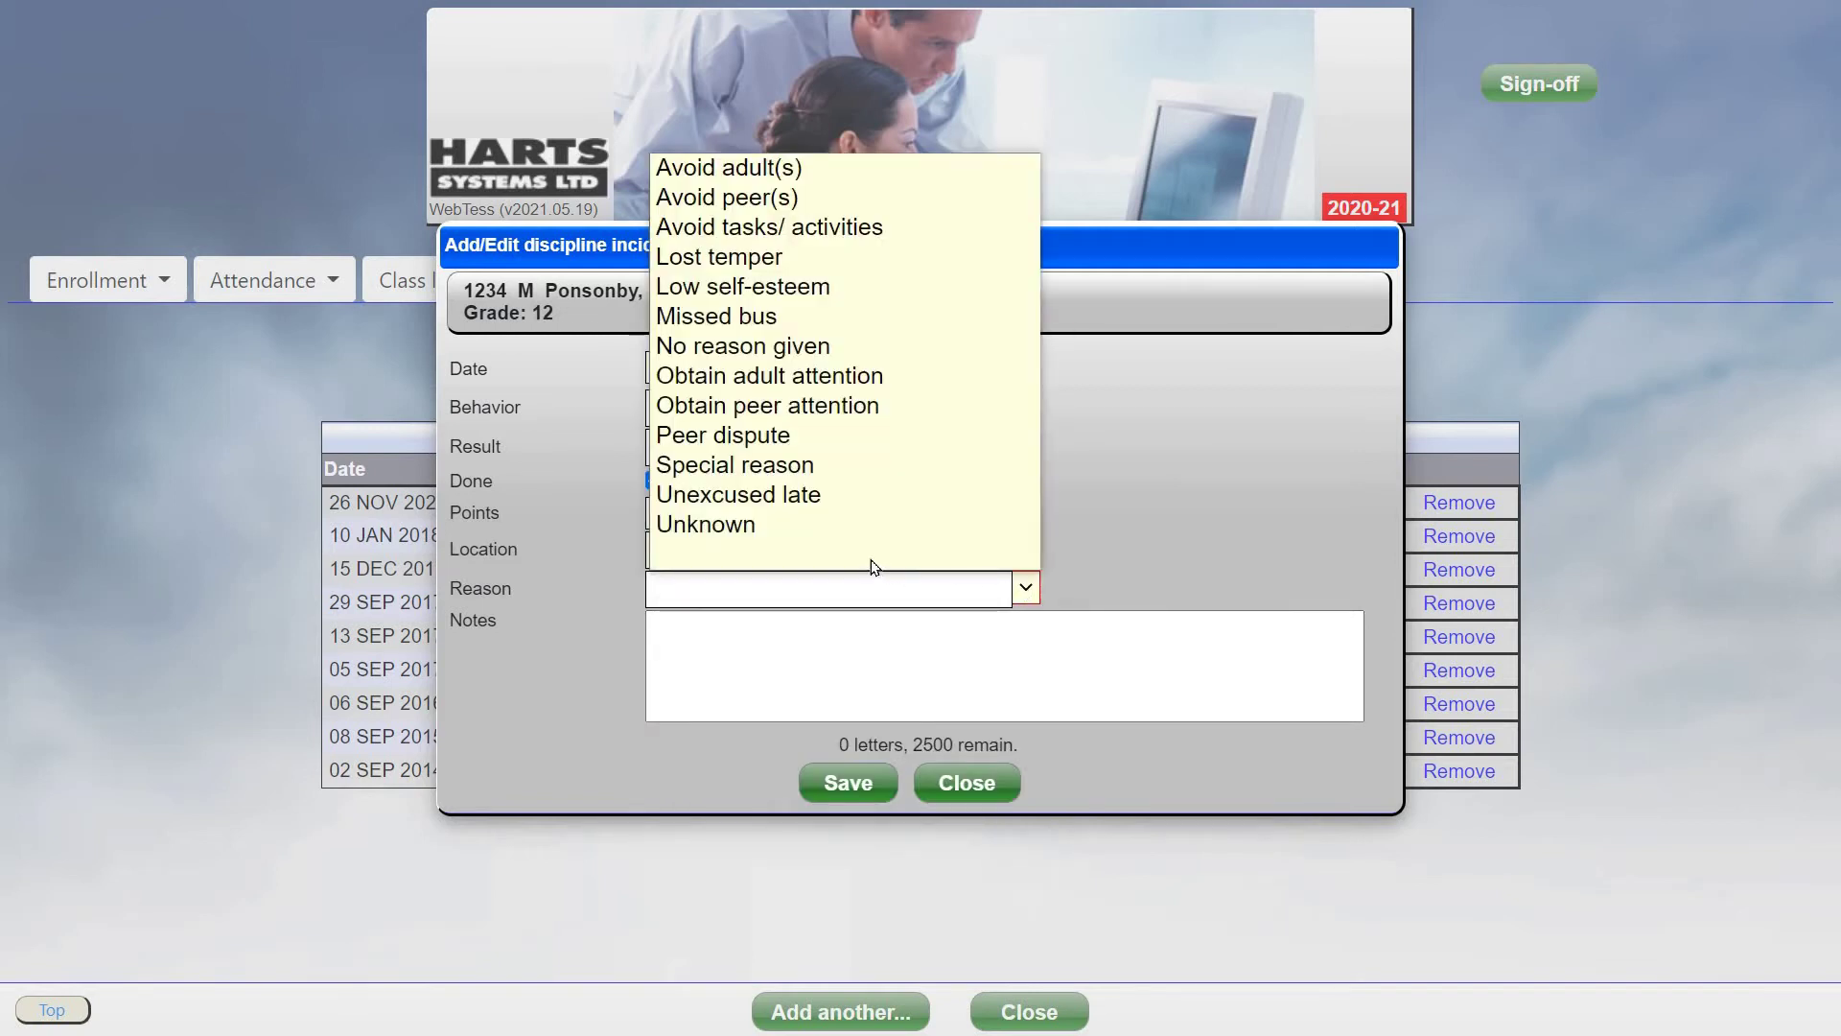
click(823, 523)
click(770, 653)
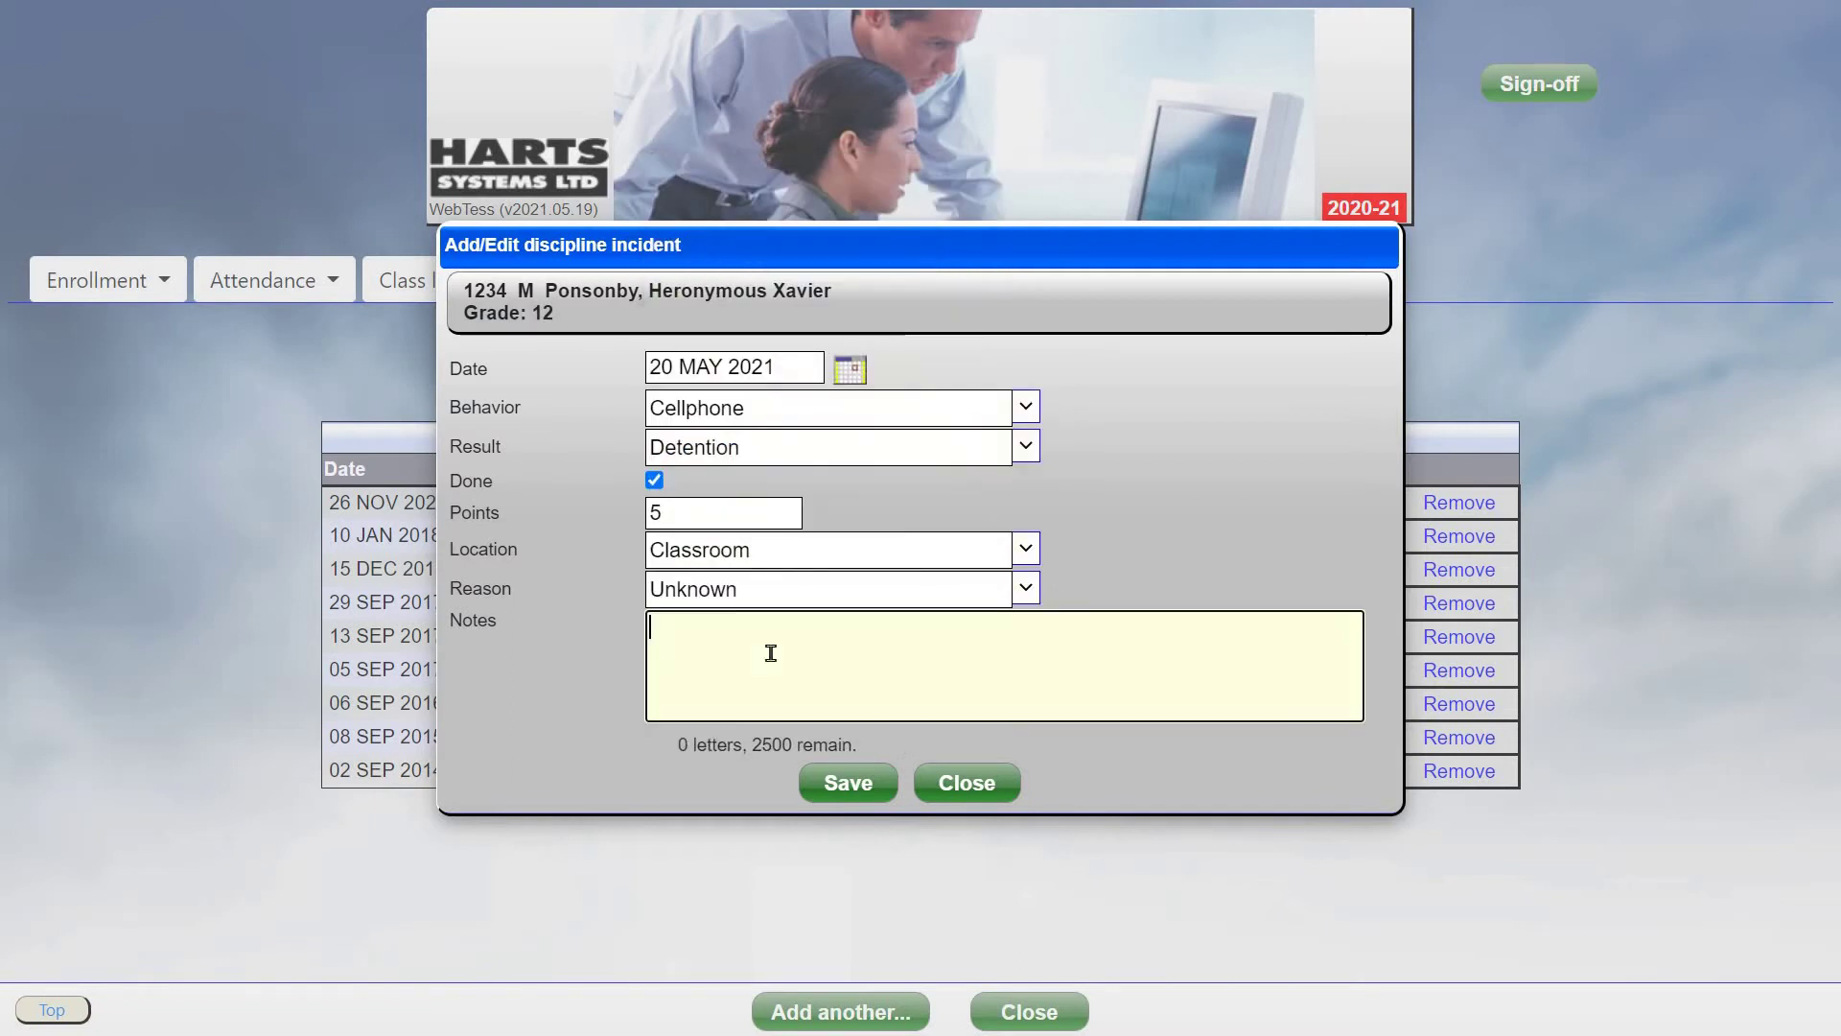
click(844, 782)
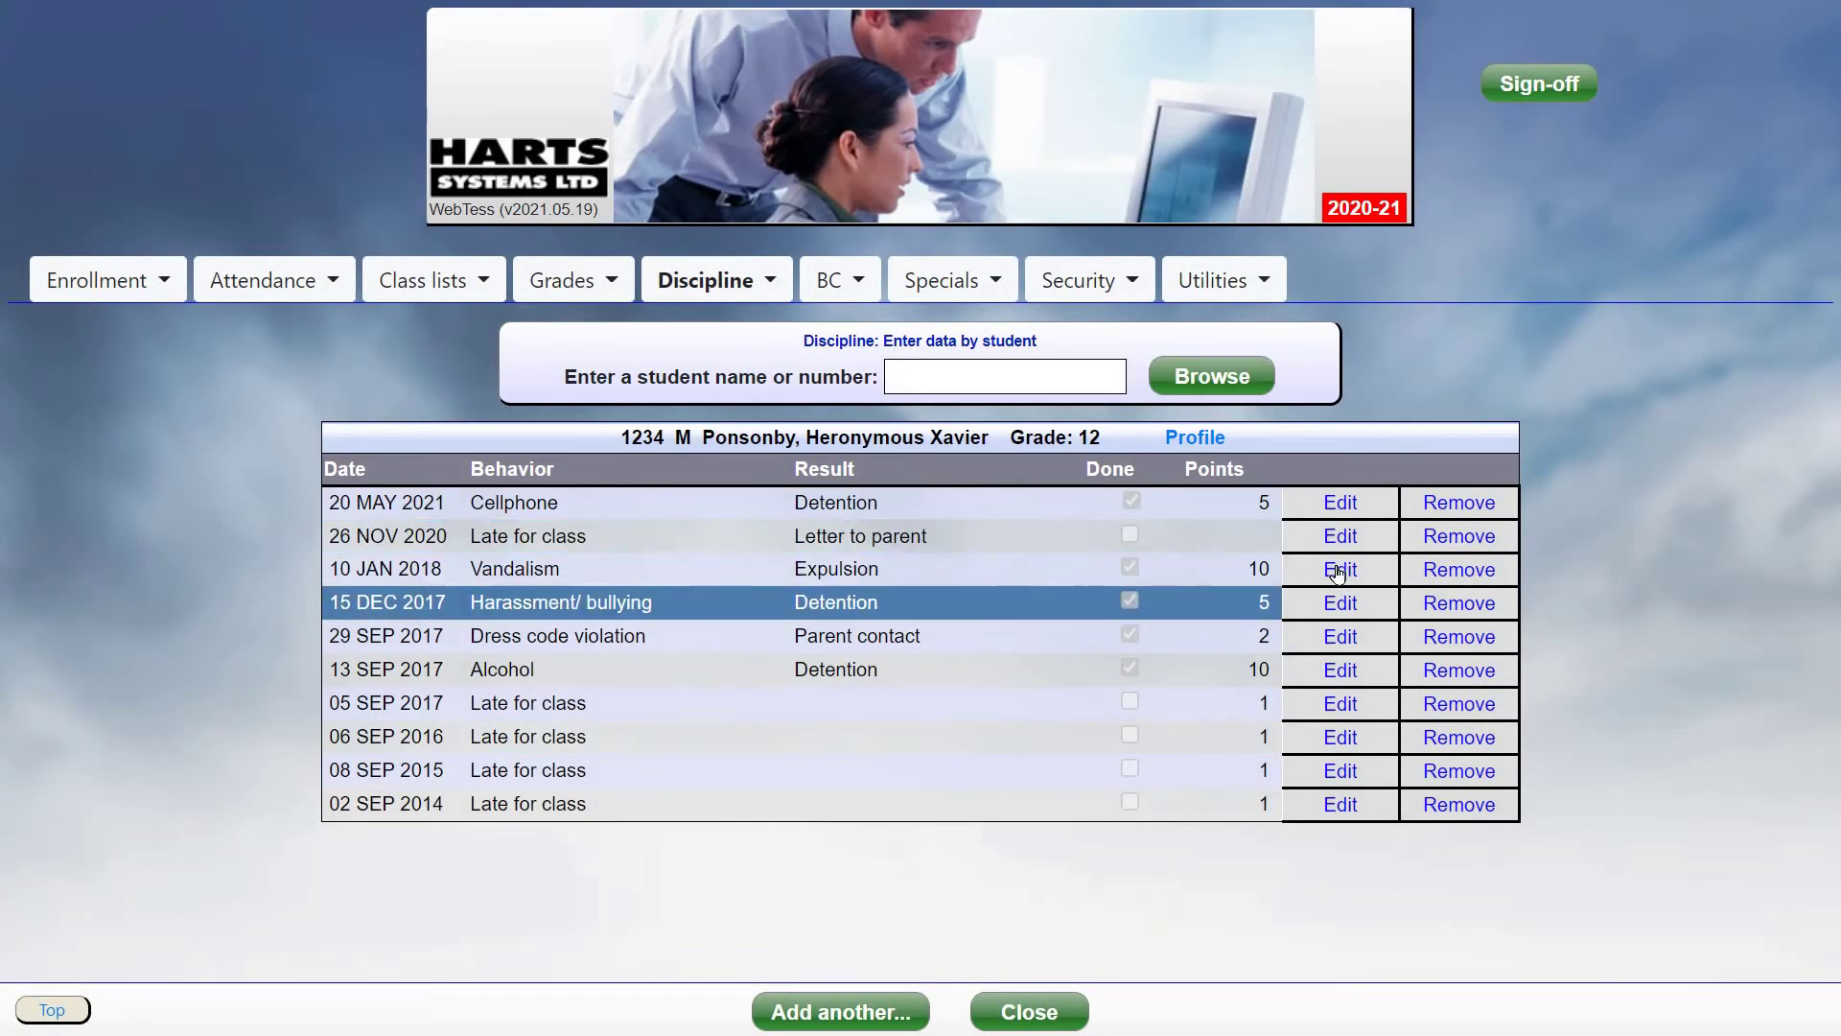
Step: View the details of the 10 JAN 2018 vandalism incident without editing it, and remove the 06 SEP 2016 late-for-class incident
click(1340, 570)
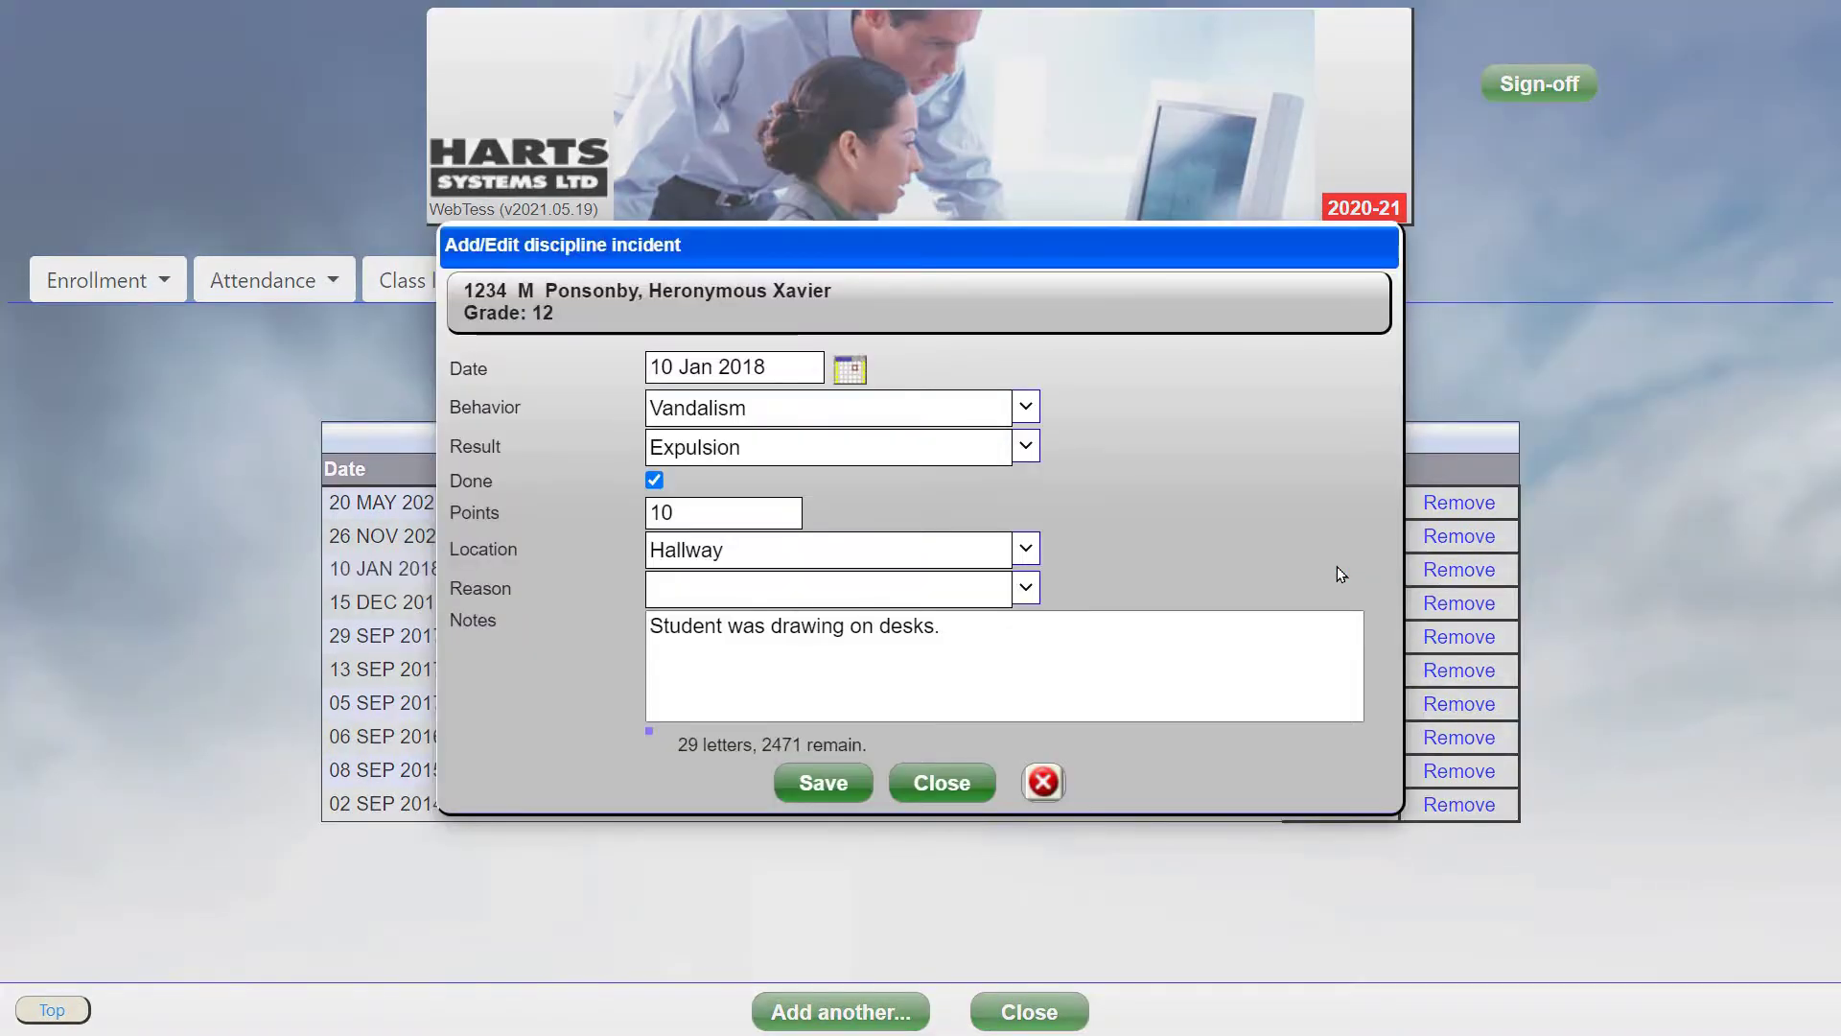
click(998, 626)
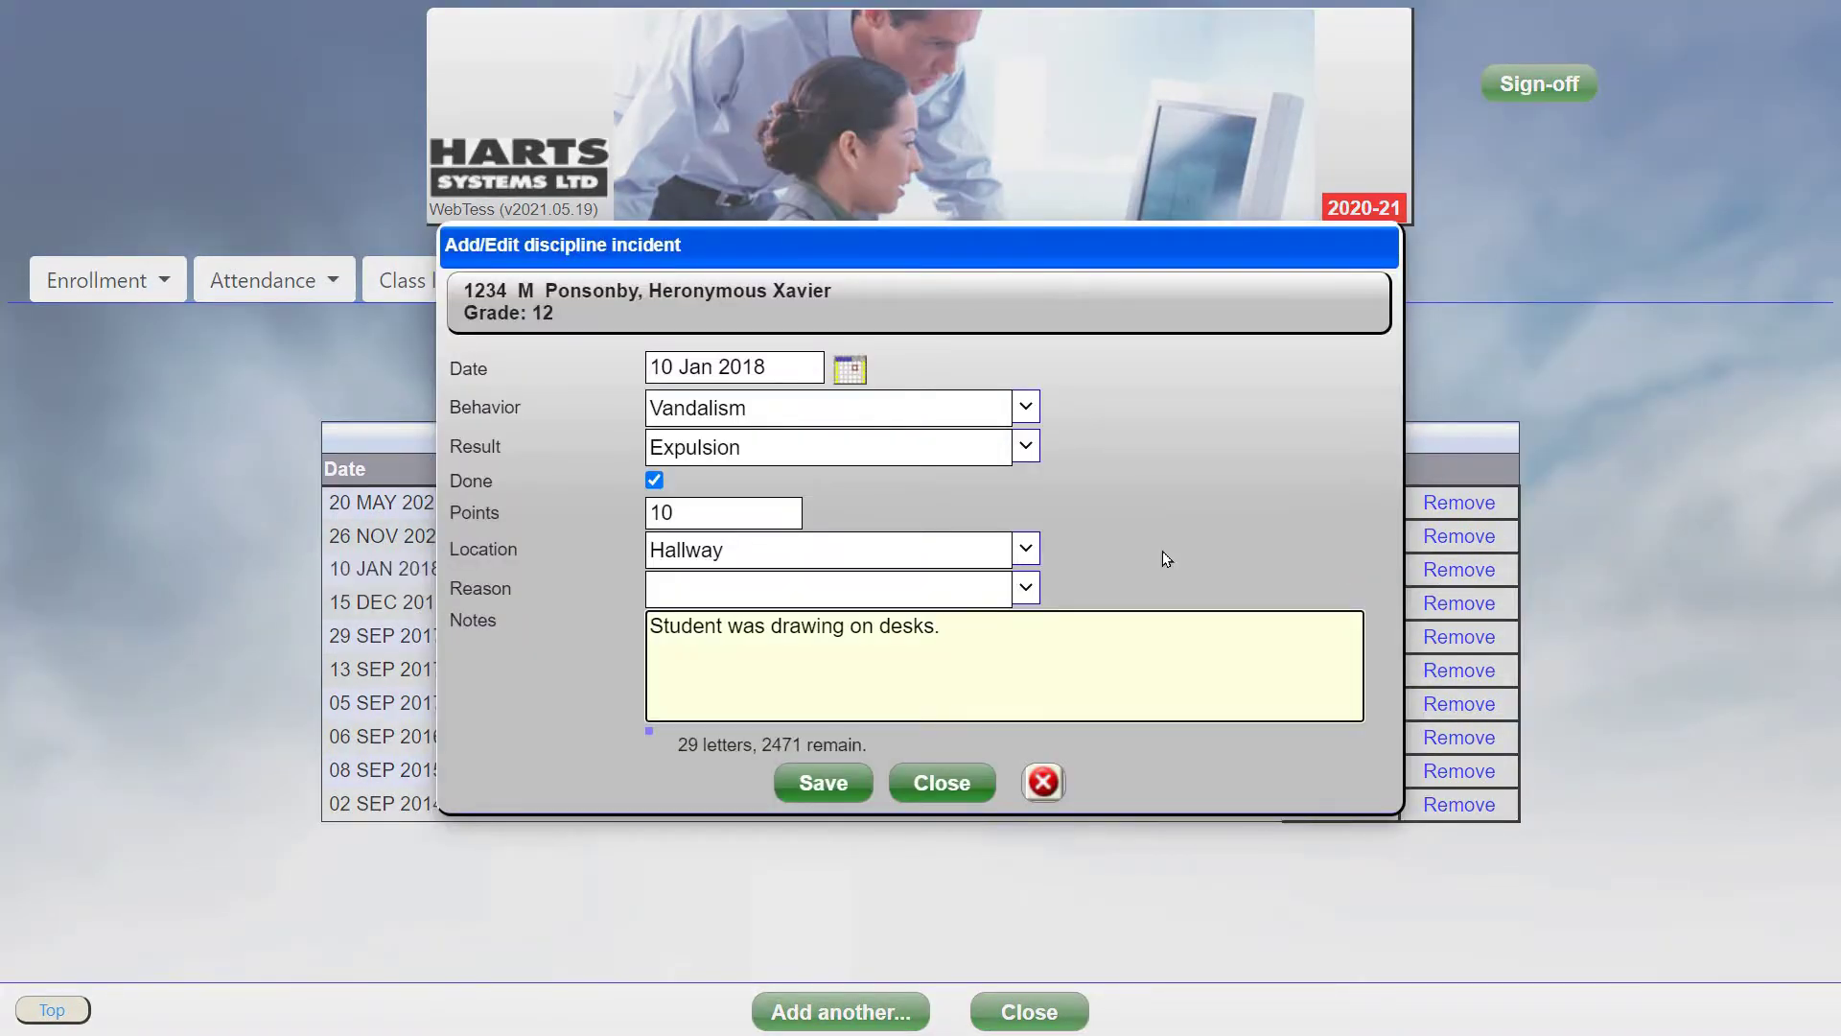
click(956, 784)
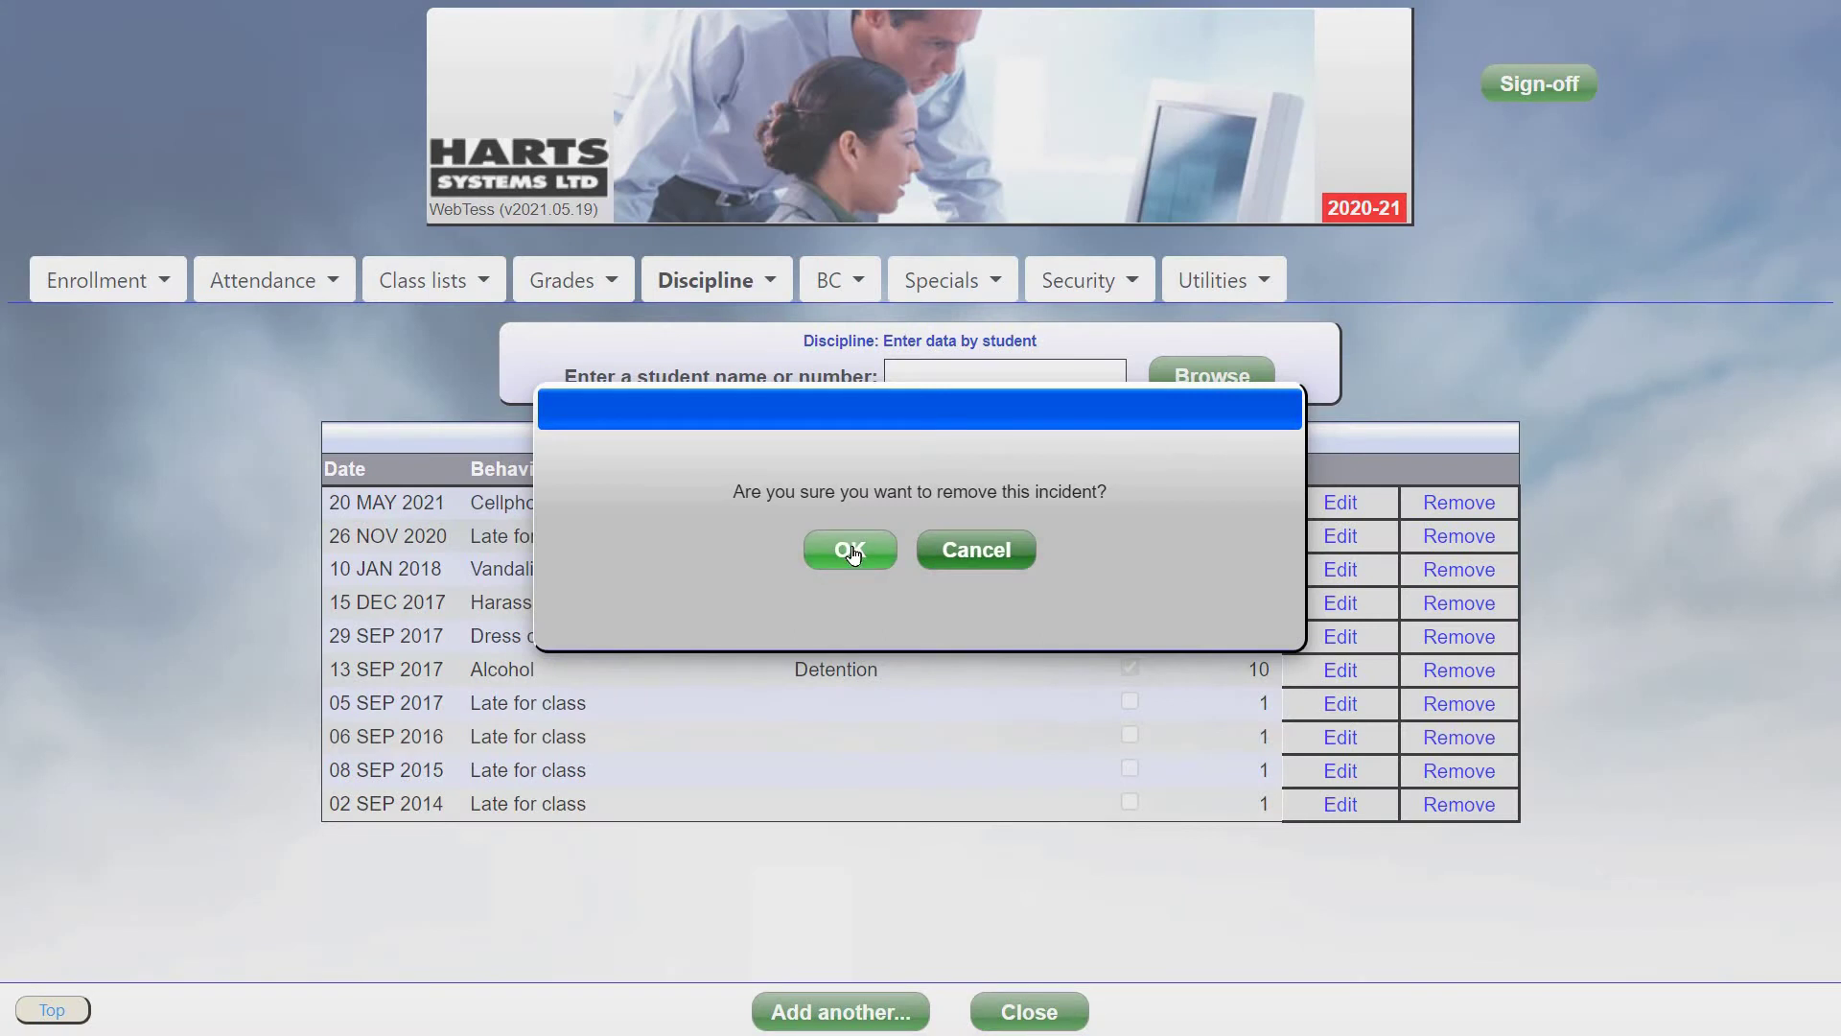
click(850, 551)
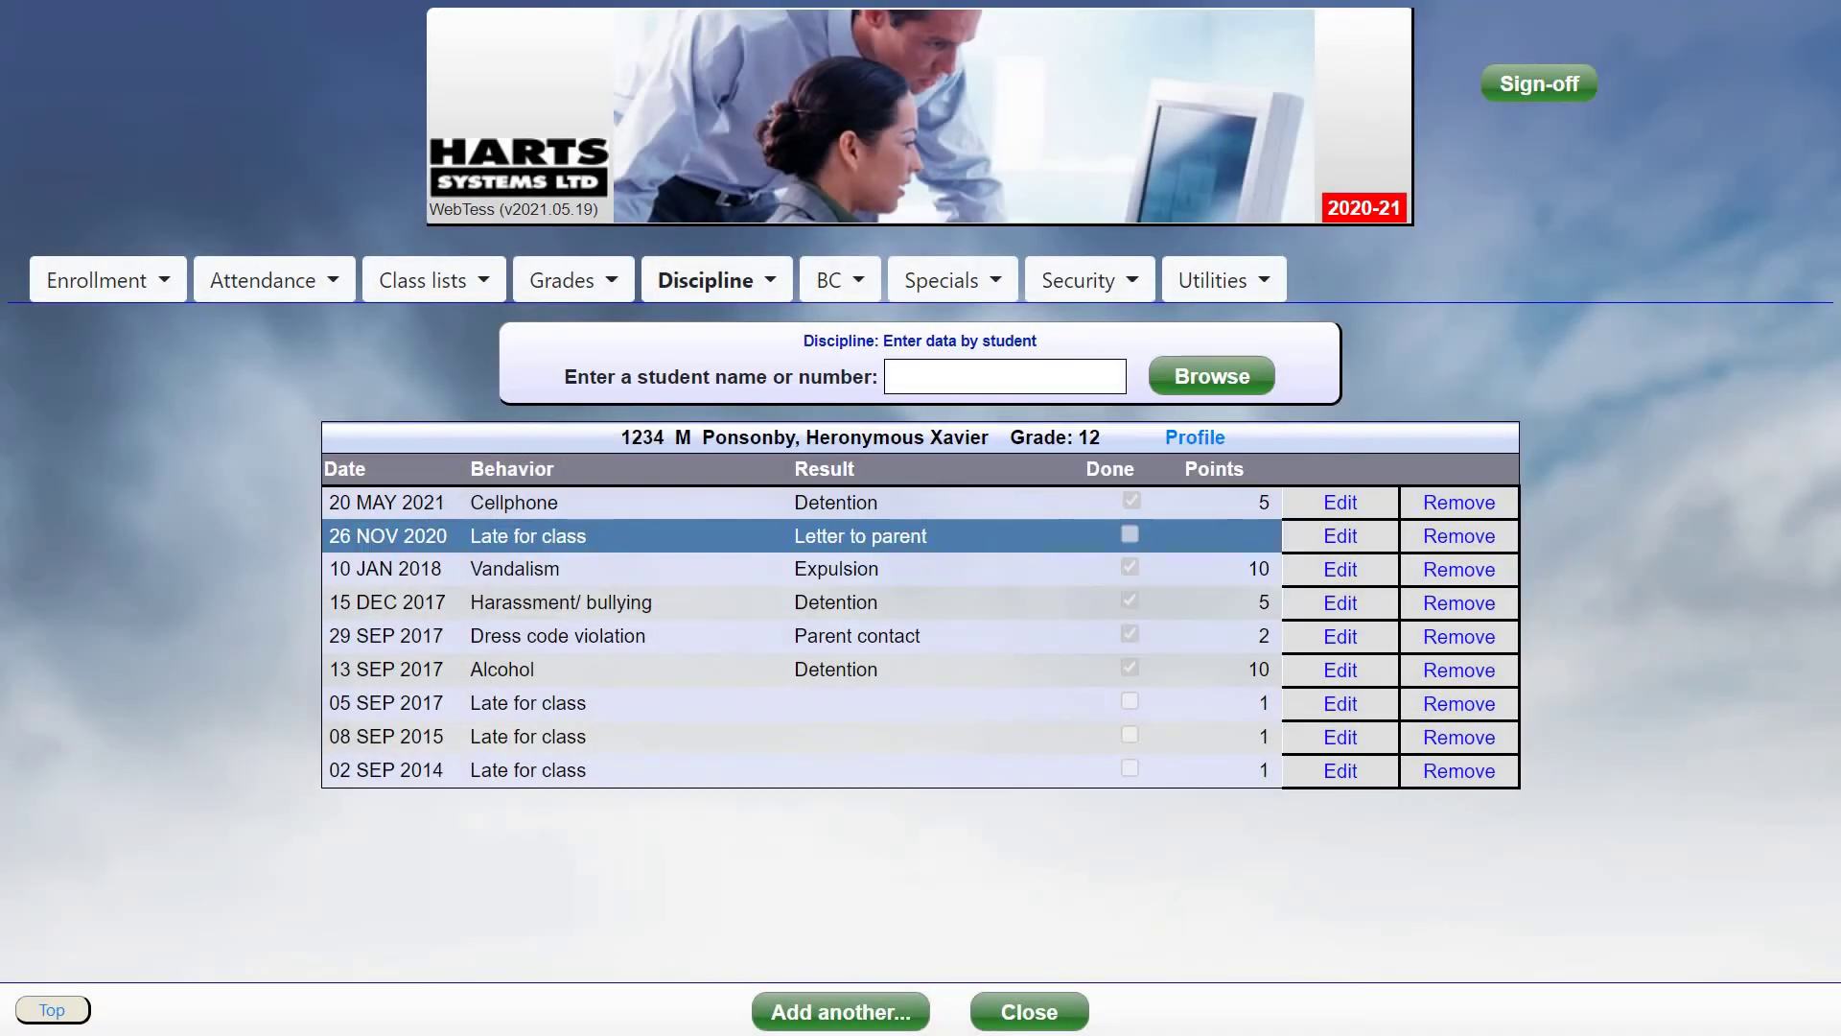
Step: Open discipline data entry by list and enter the student's ID in the first row
click(721, 282)
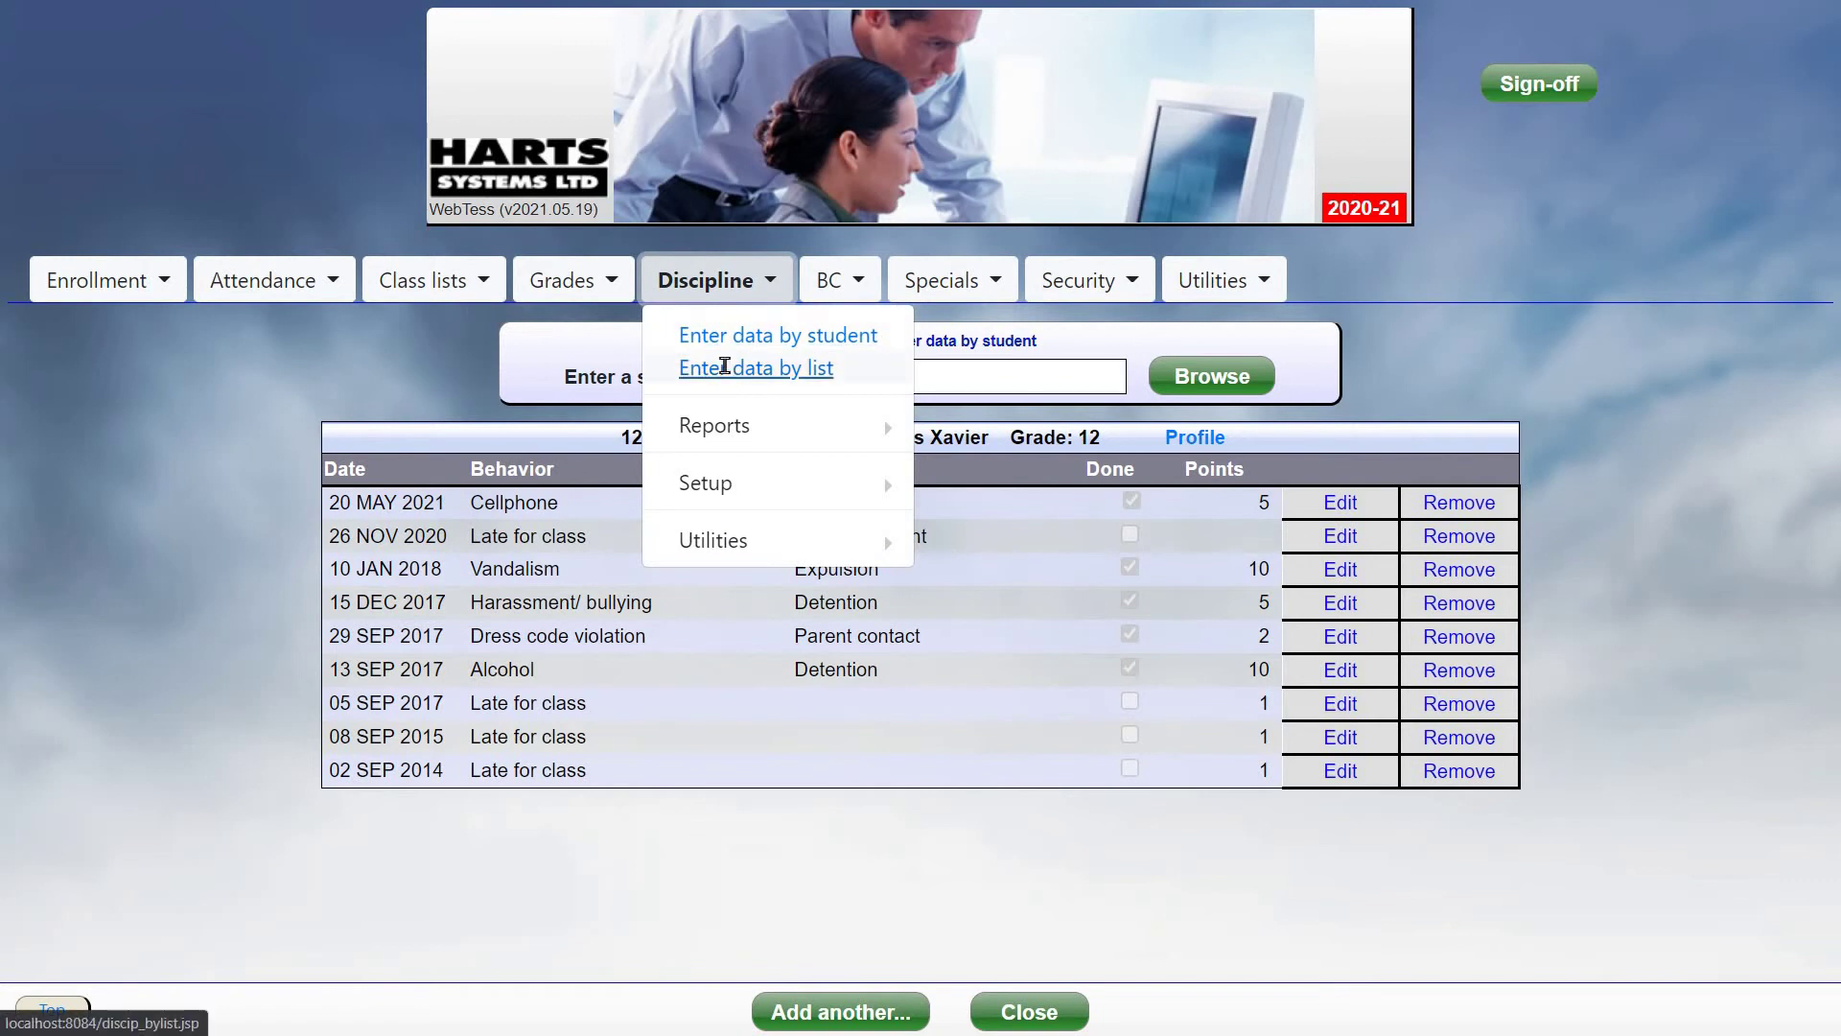
click(724, 367)
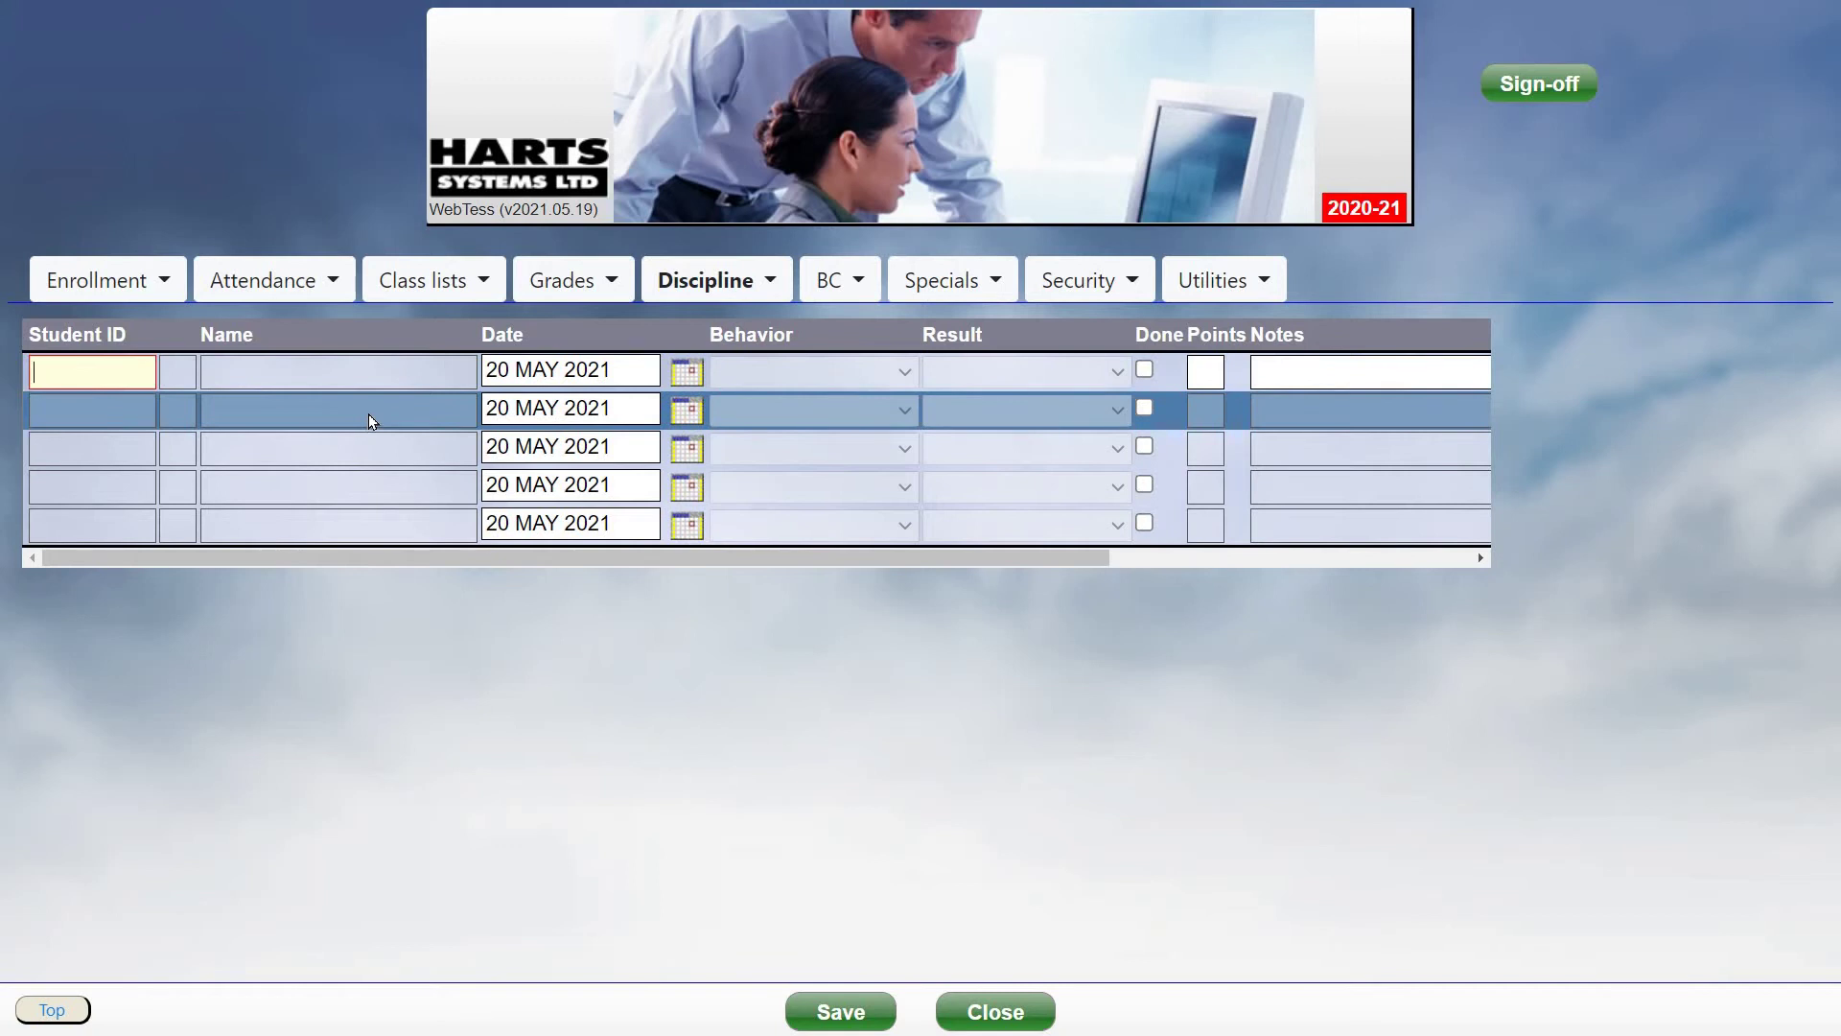
text(1234)
key(Tab)
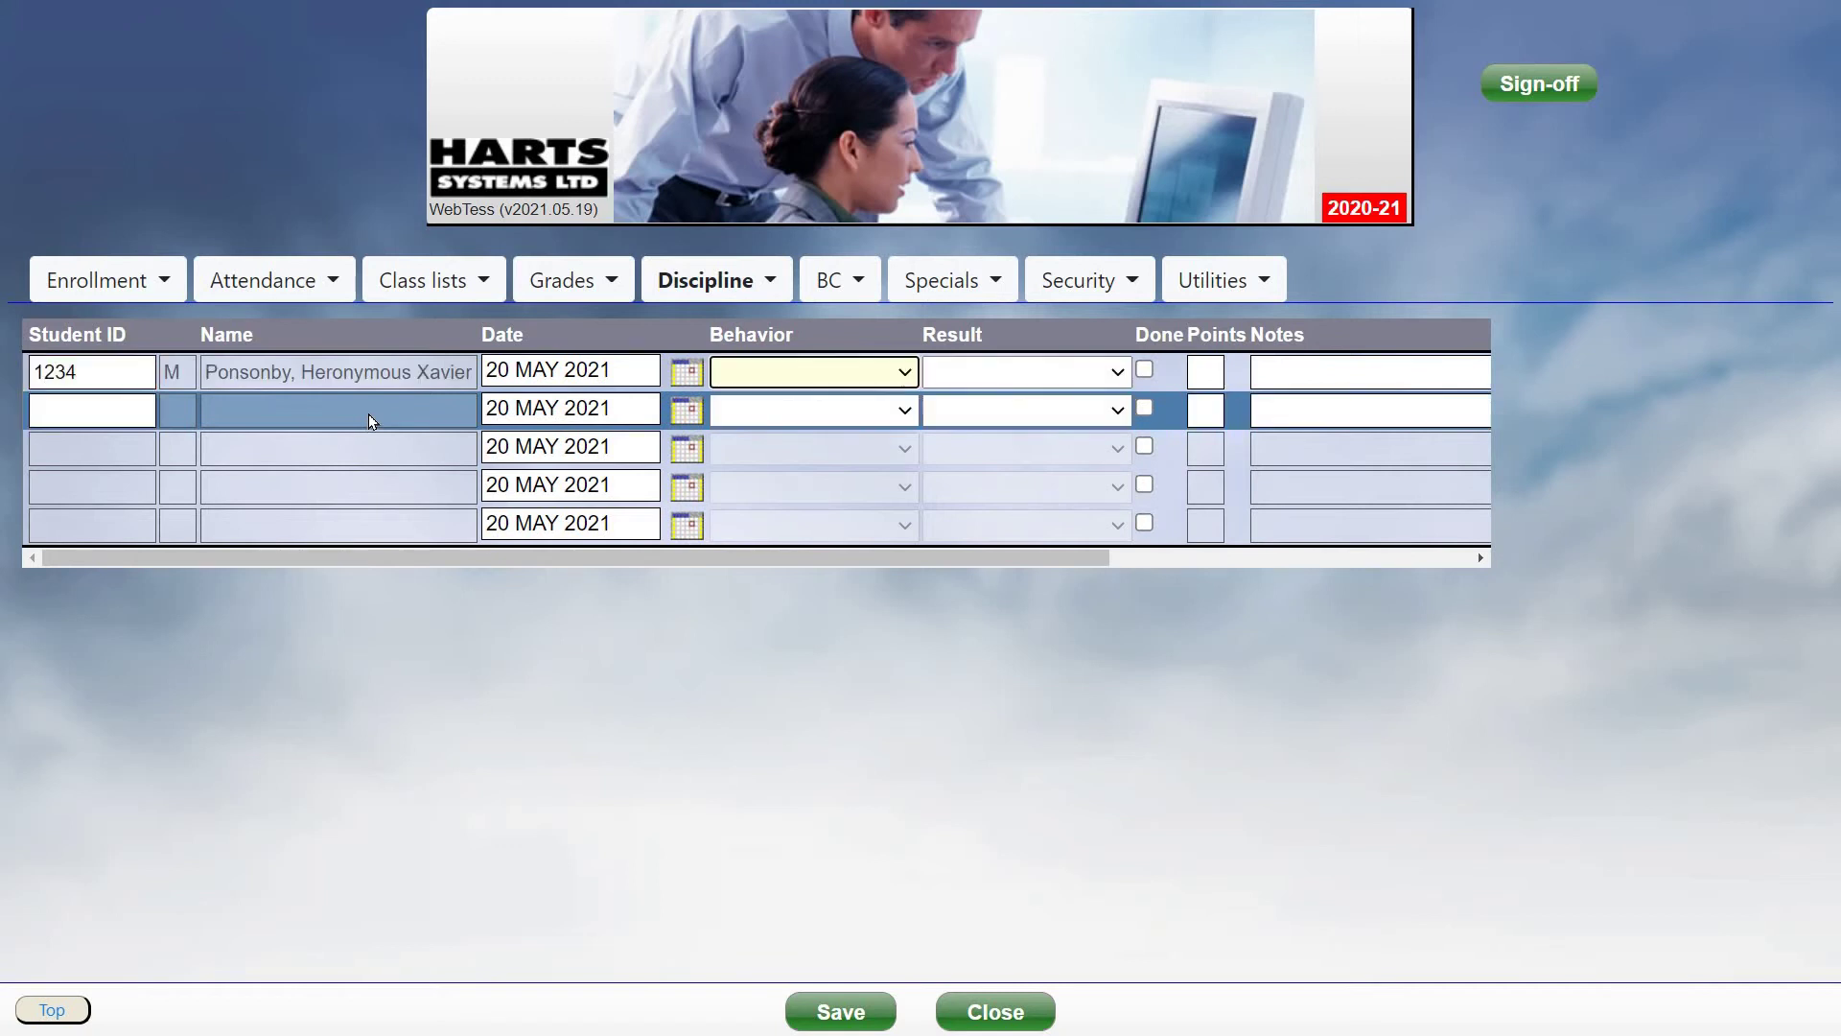
Step: Set the first row's behavior to "Disruptive in class" and its result to Detention, ending in its notes field
click(888, 387)
click(998, 435)
click(1108, 372)
click(1030, 464)
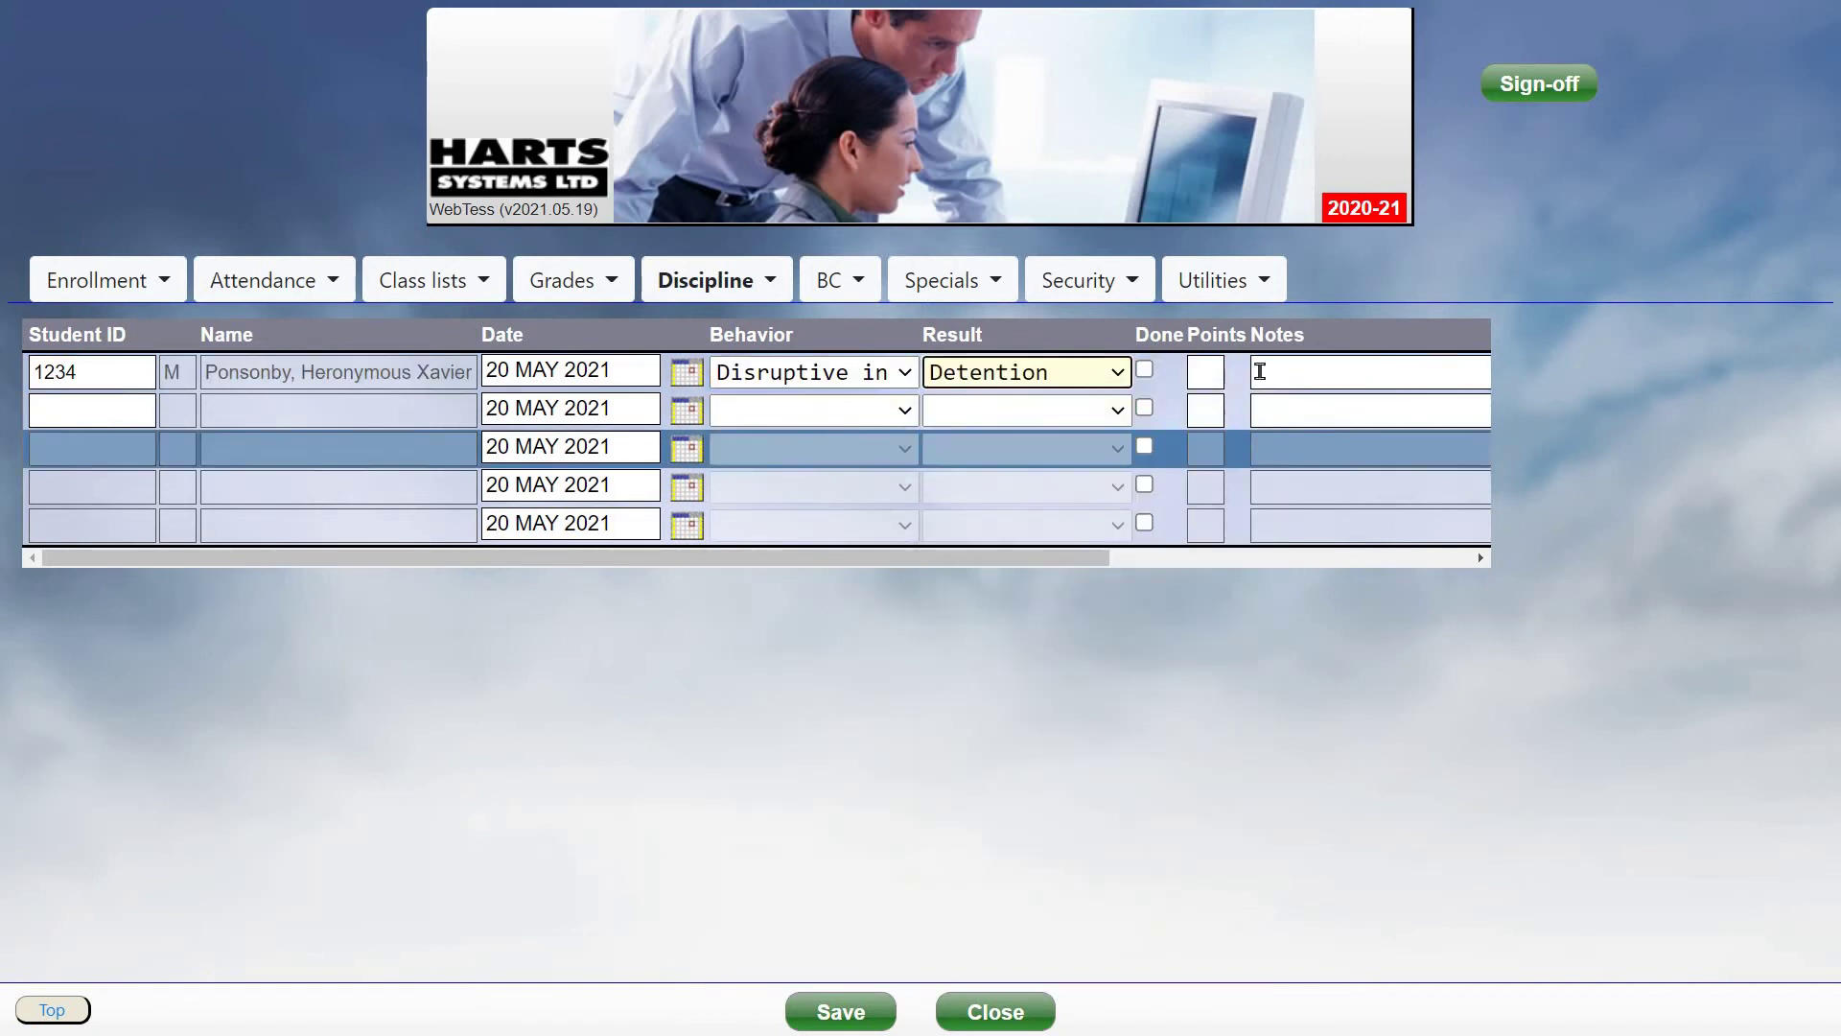
click(1237, 385)
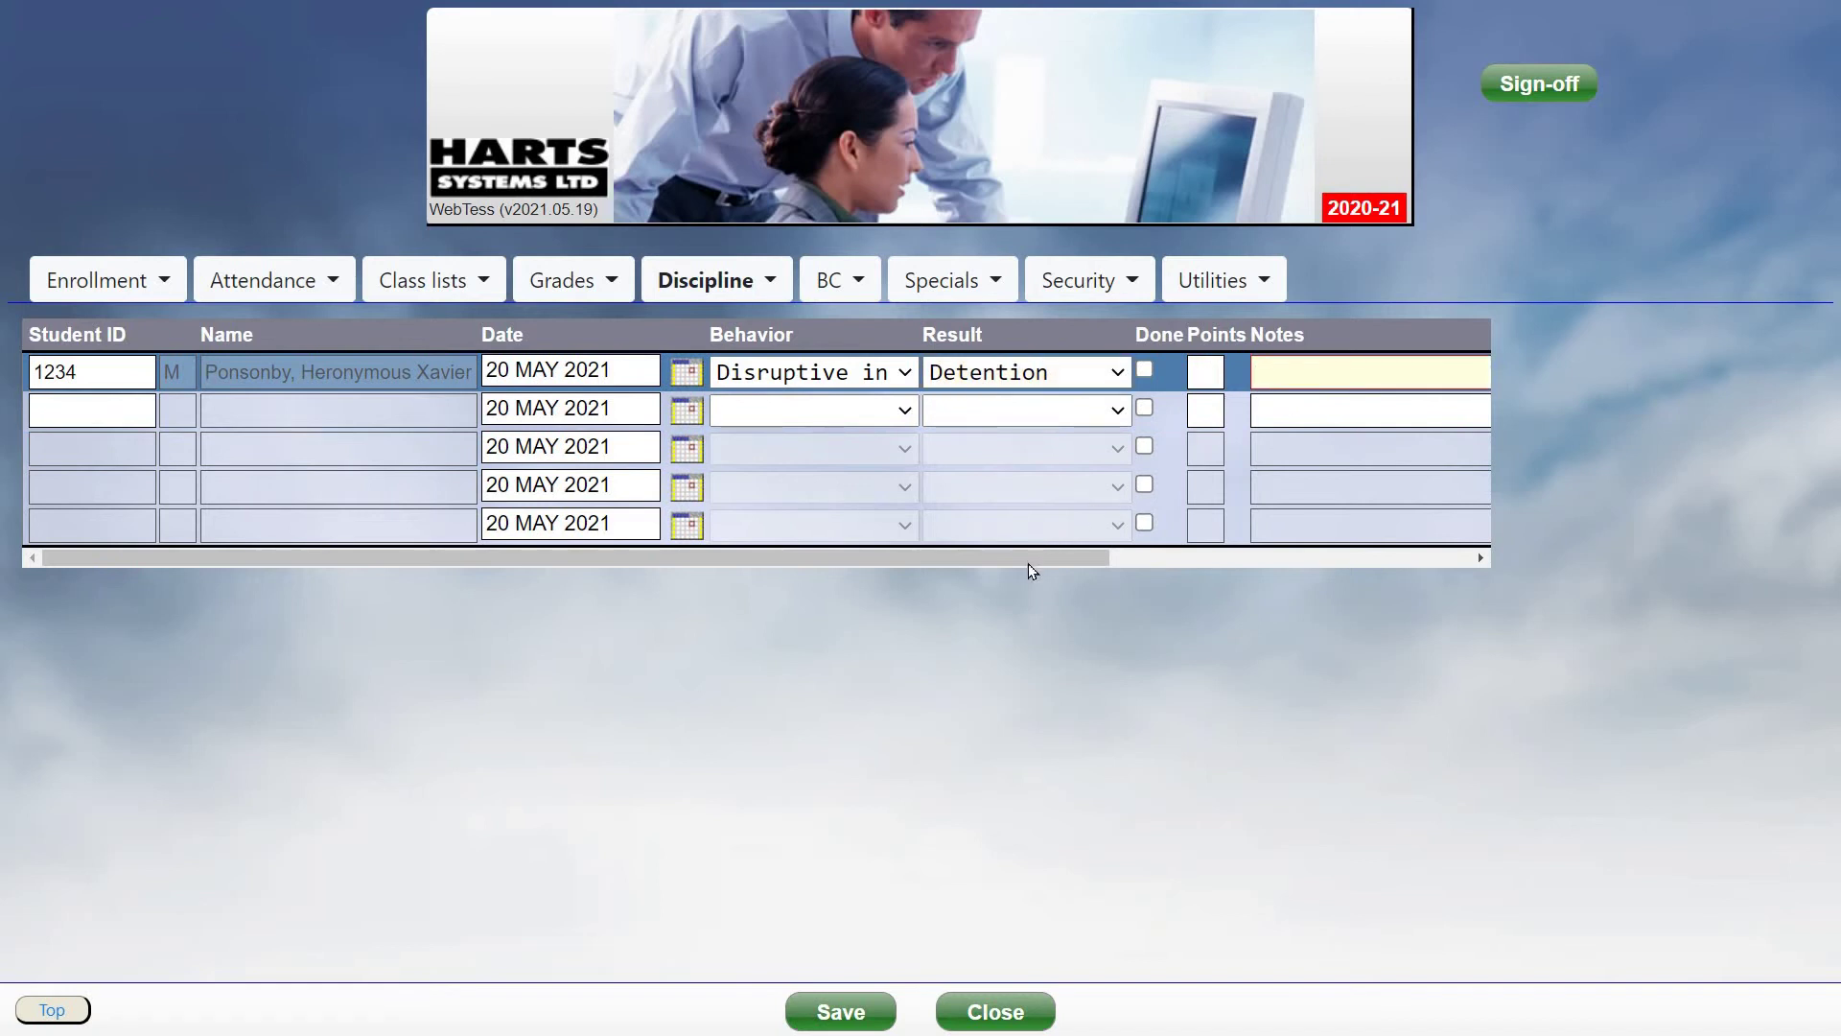
Step: Set the first row's incident location to Classroom and its reason to "No reason given"
click(1273, 554)
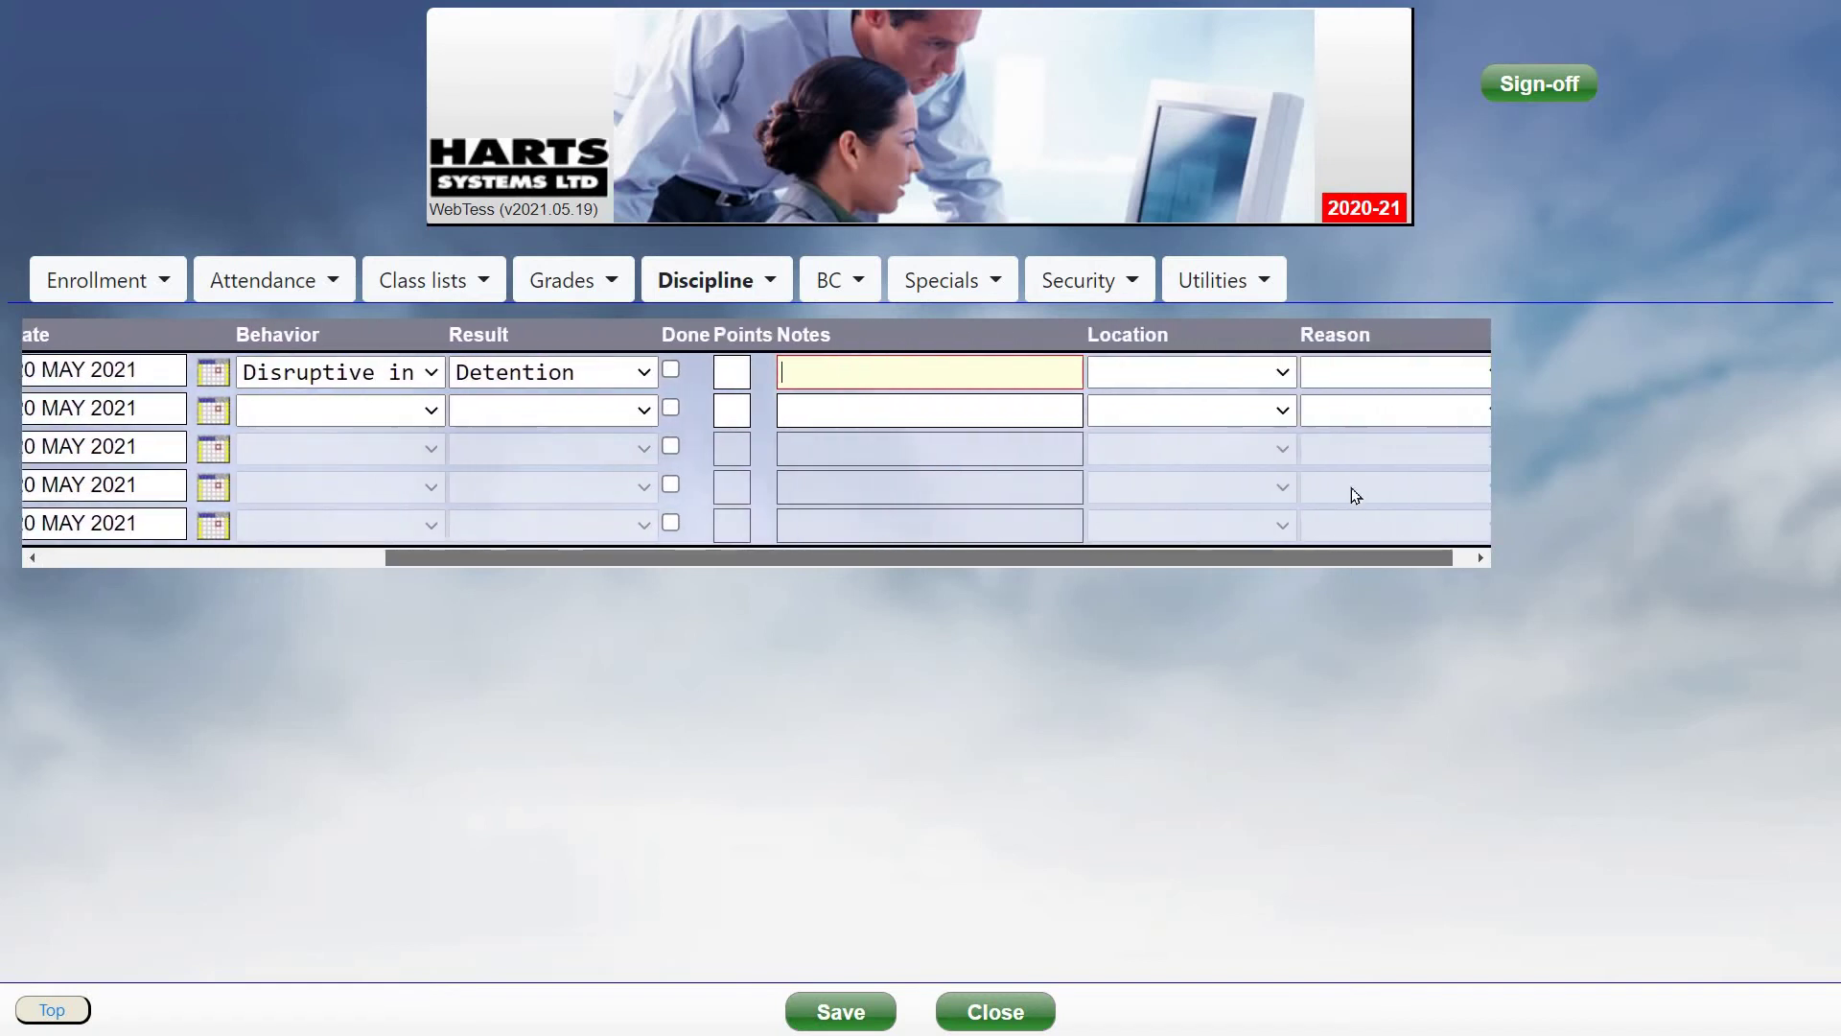
click(1220, 375)
click(1200, 430)
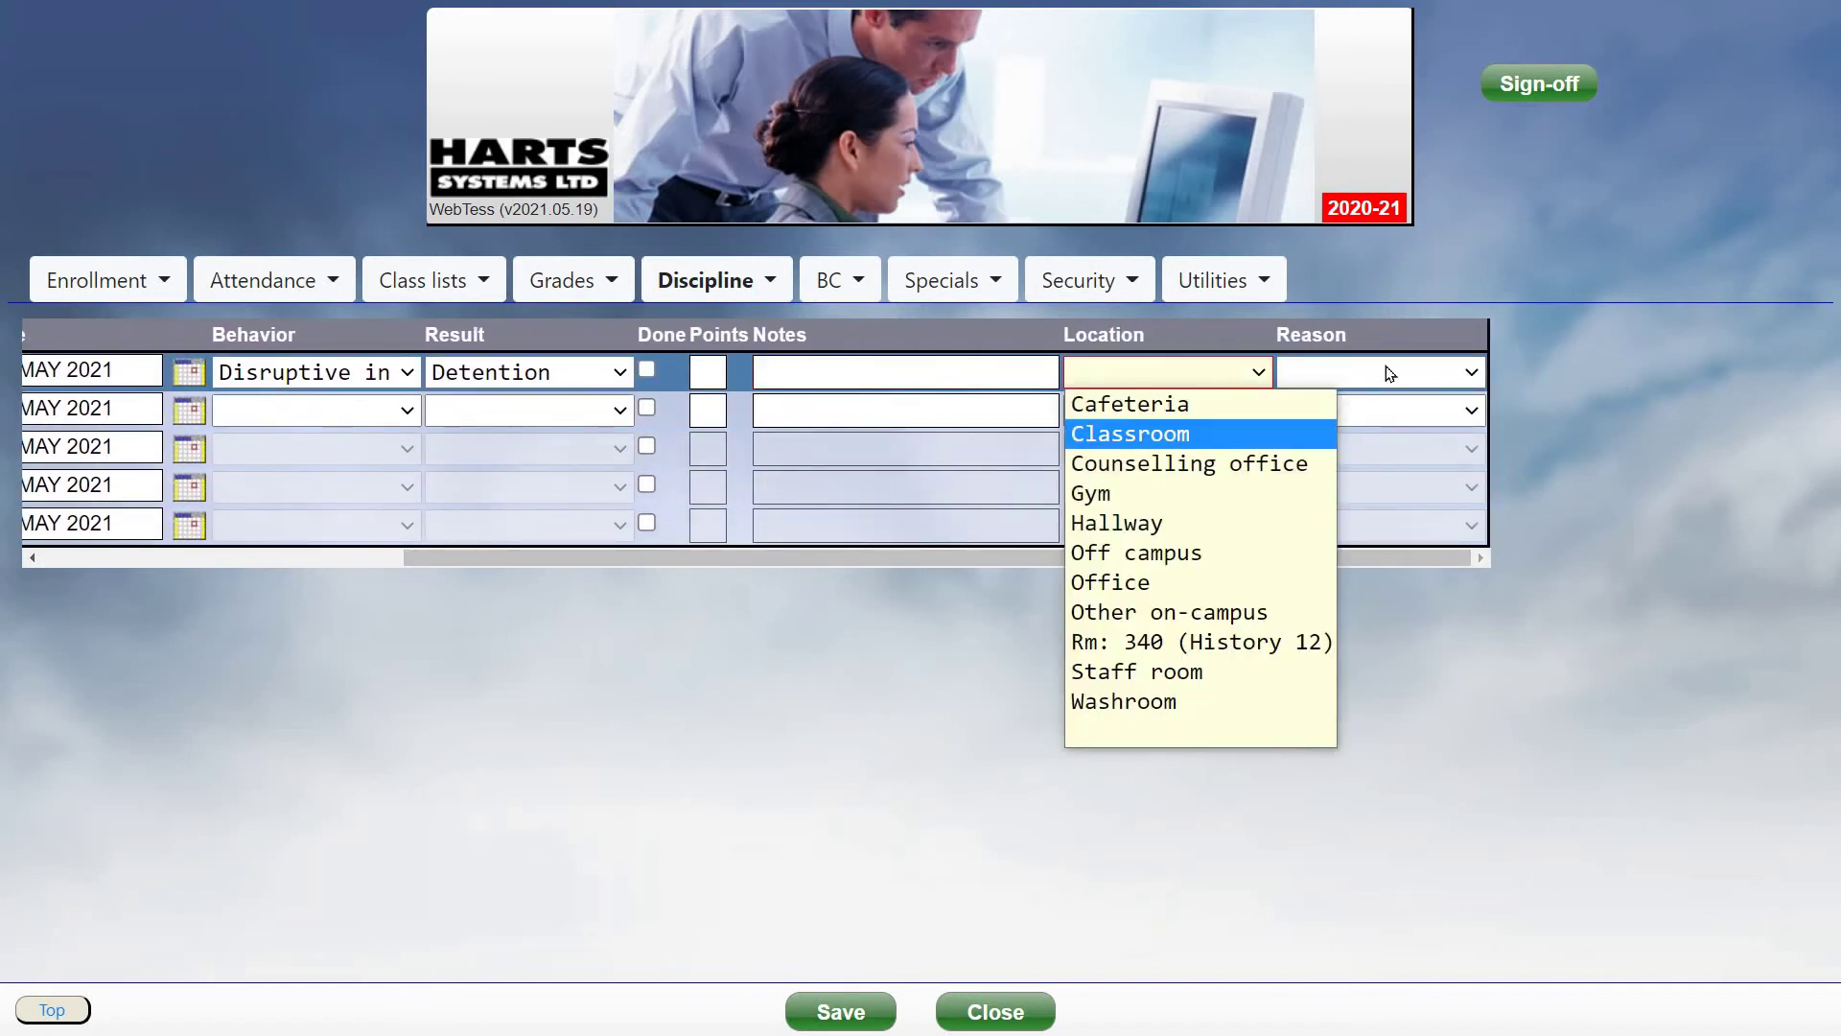
click(1386, 369)
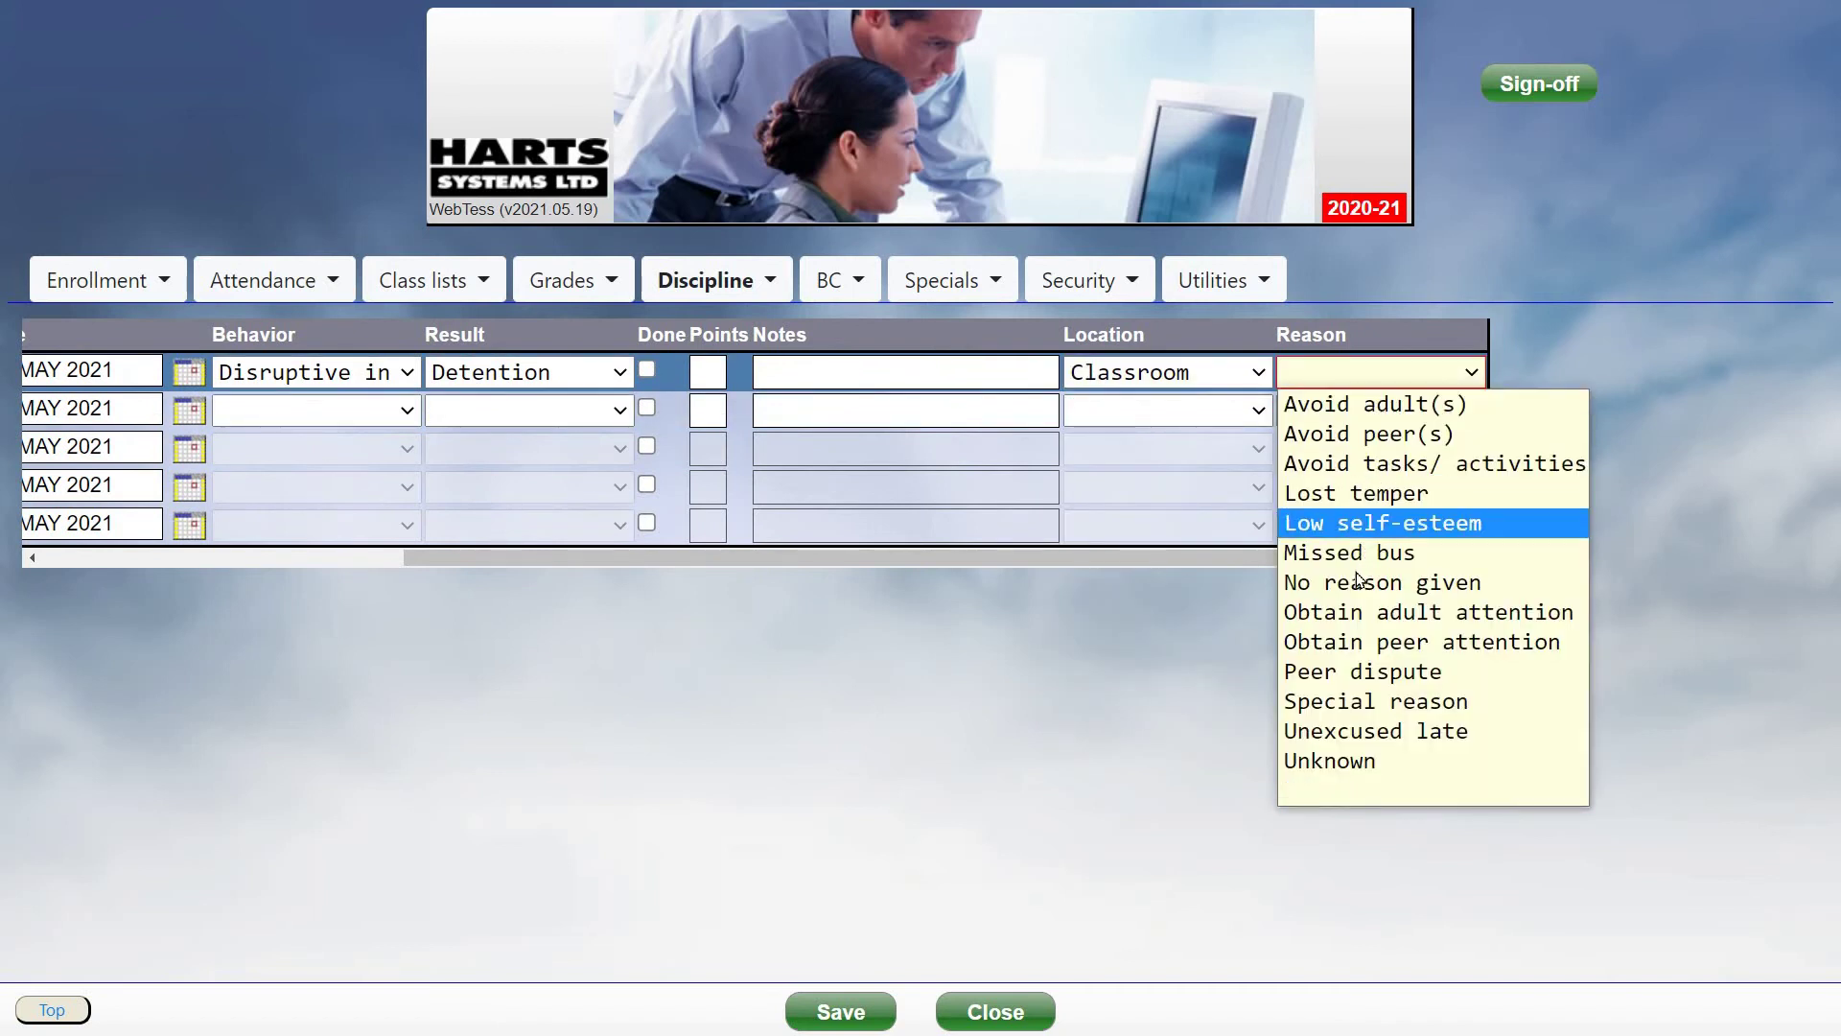
click(926, 573)
Step: Enter another student's ID in the second row, with behavior "Dress code violation" and result "In-school suspension"
drag(921, 559, 295, 500)
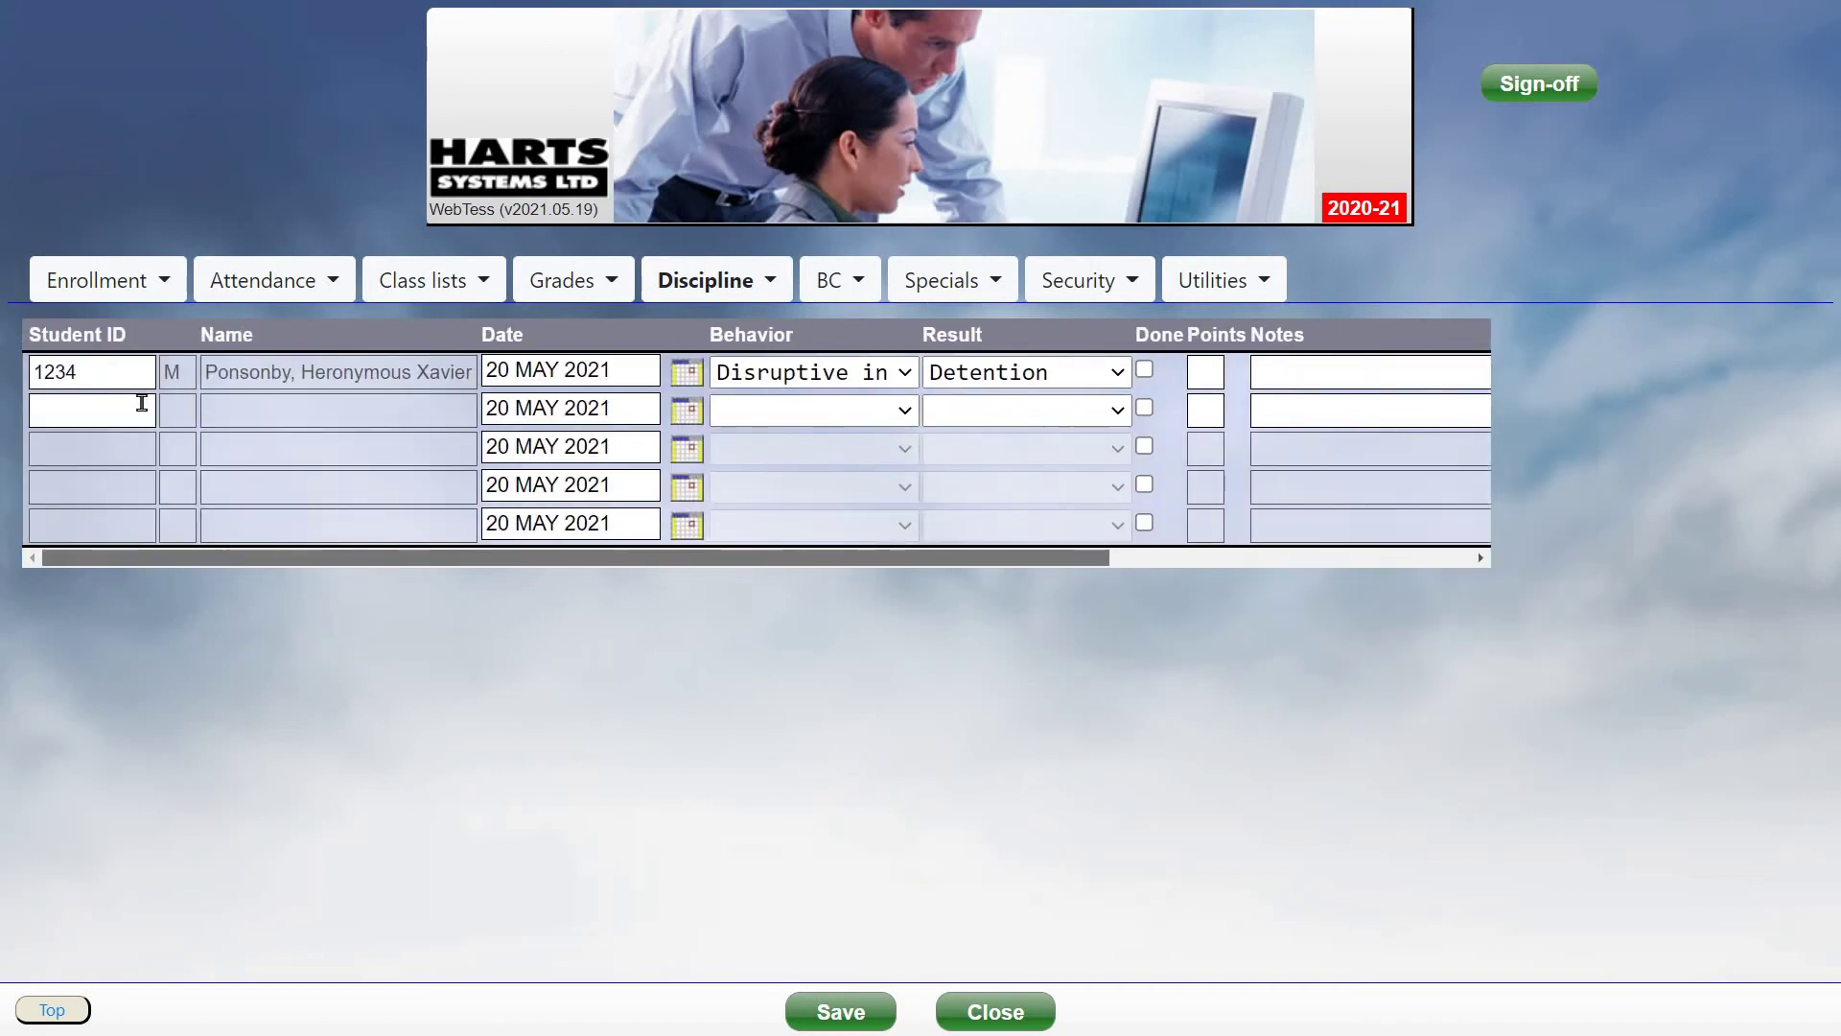
click(142, 403)
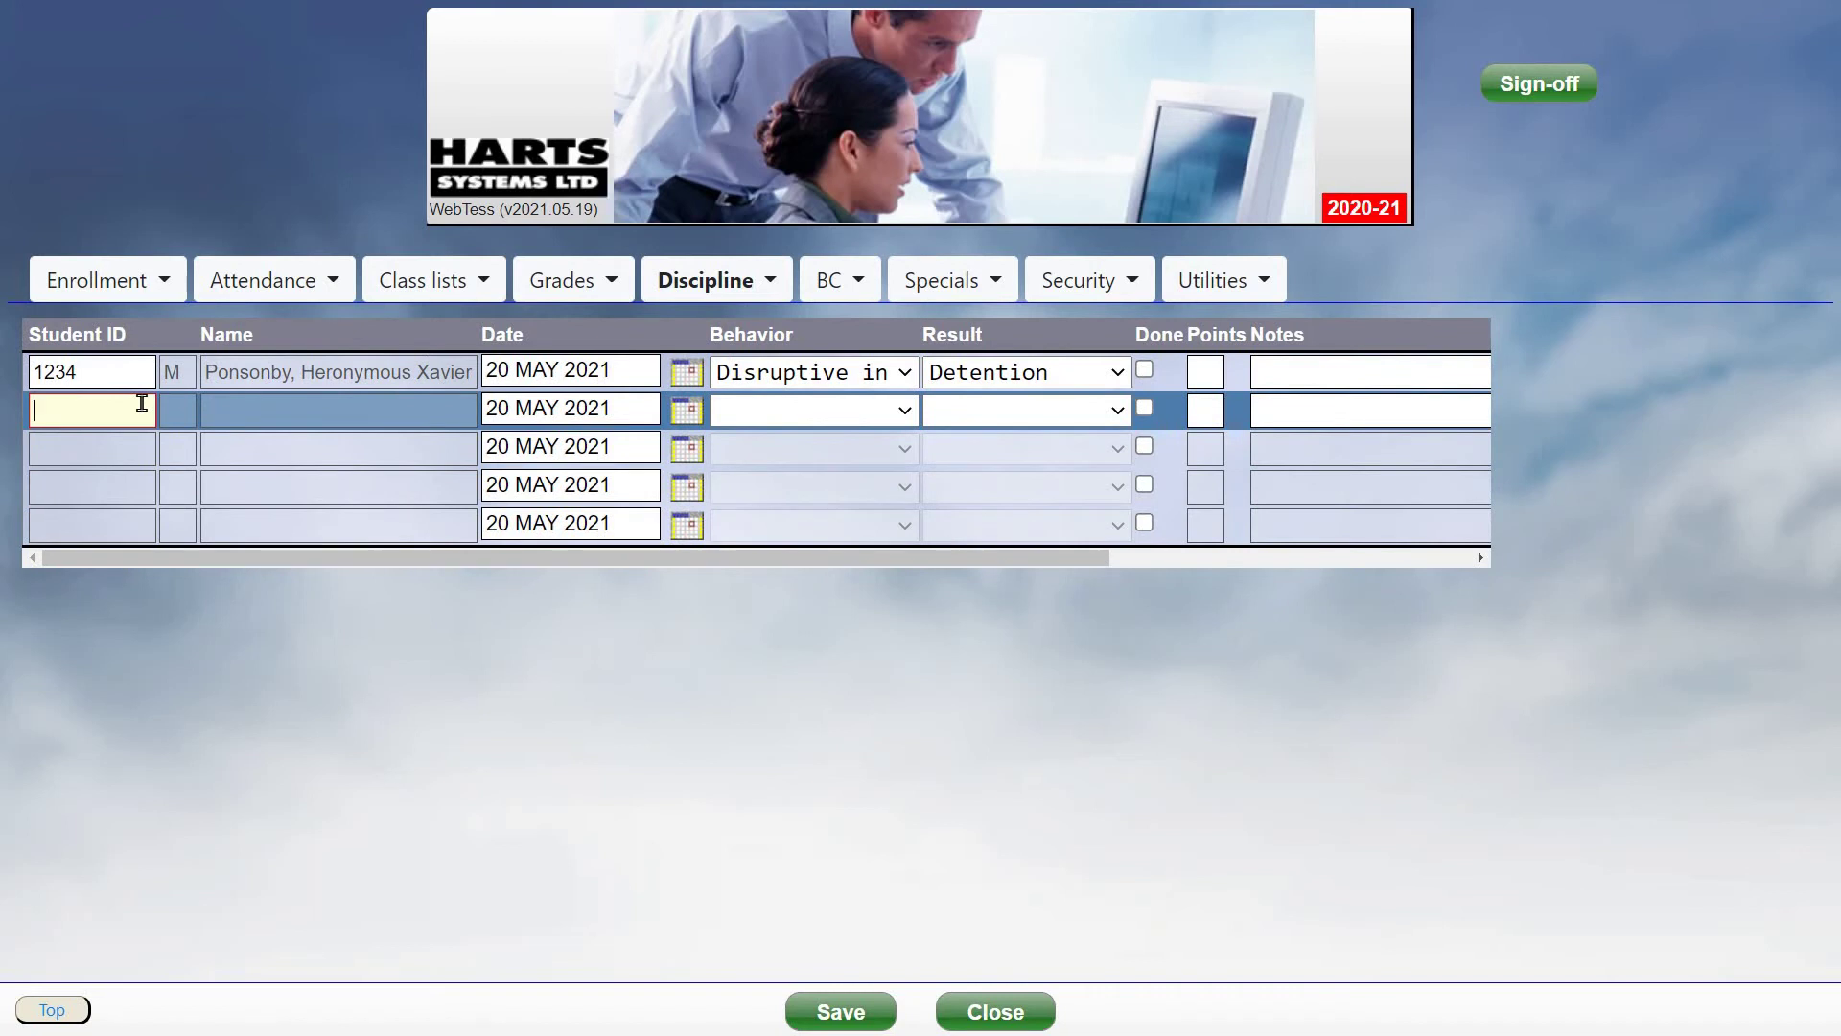
text(95002)
key(Tab)
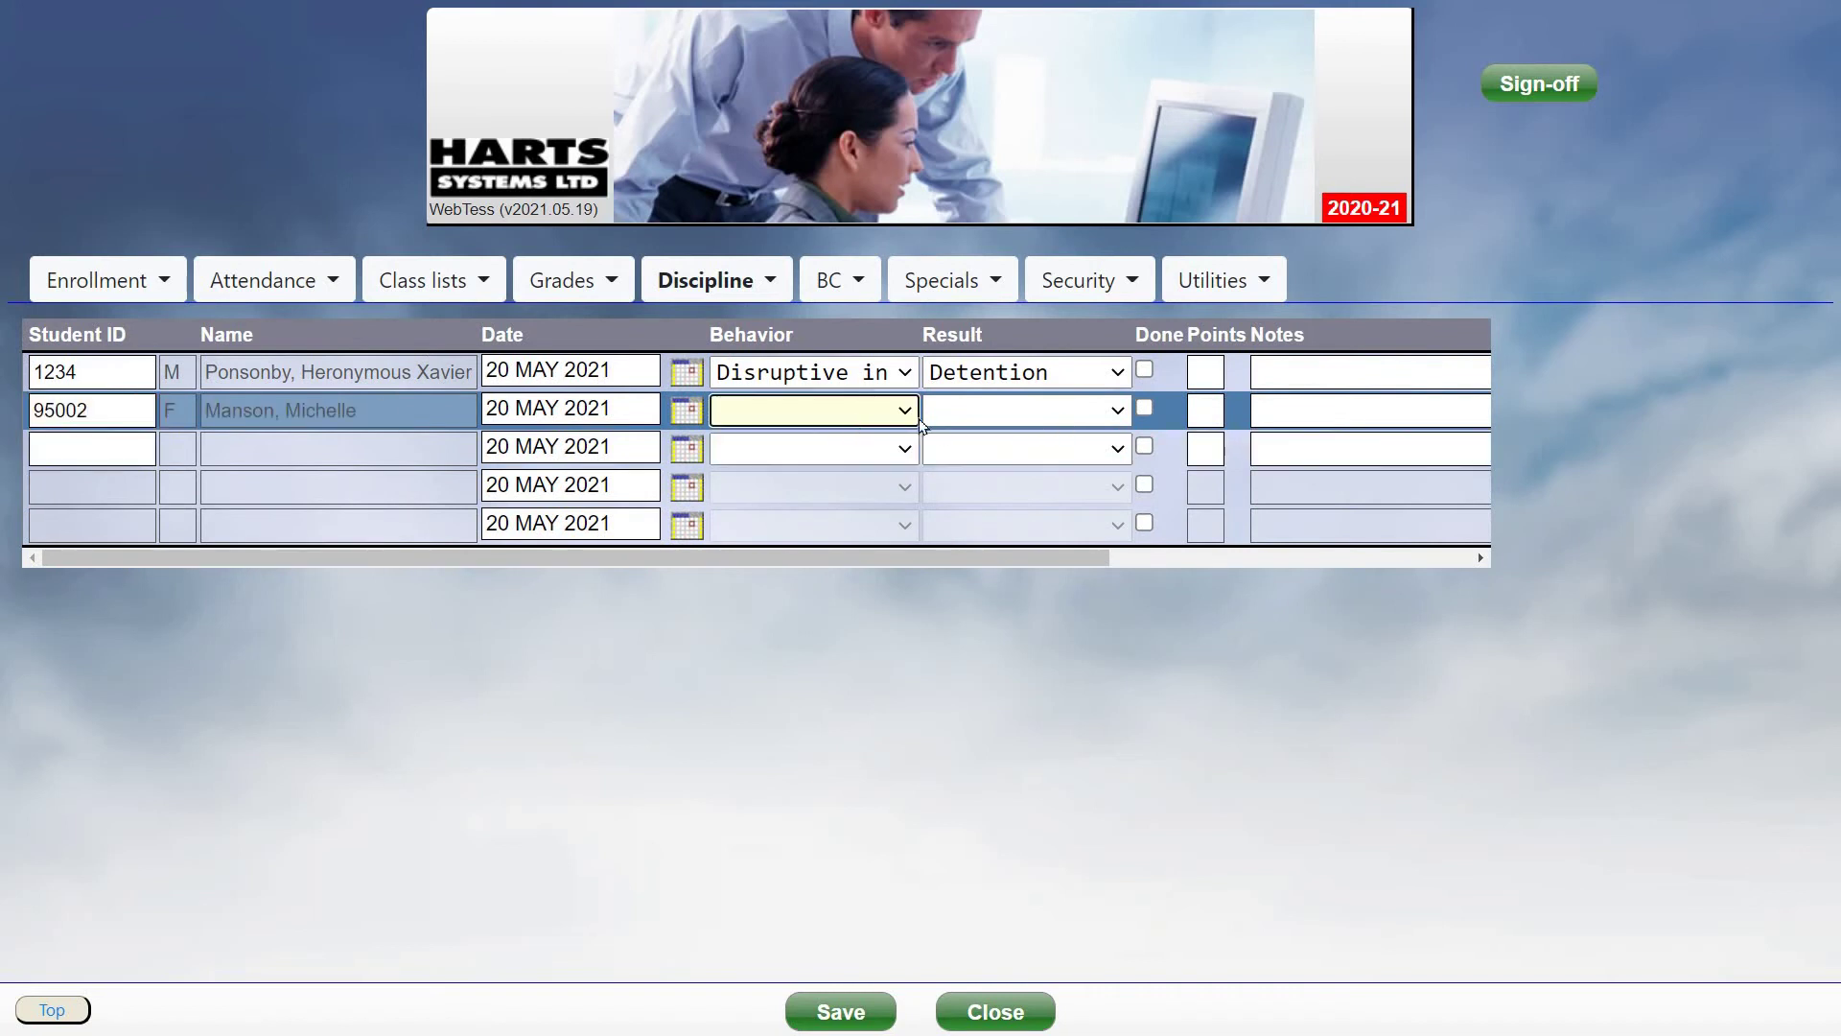
click(890, 412)
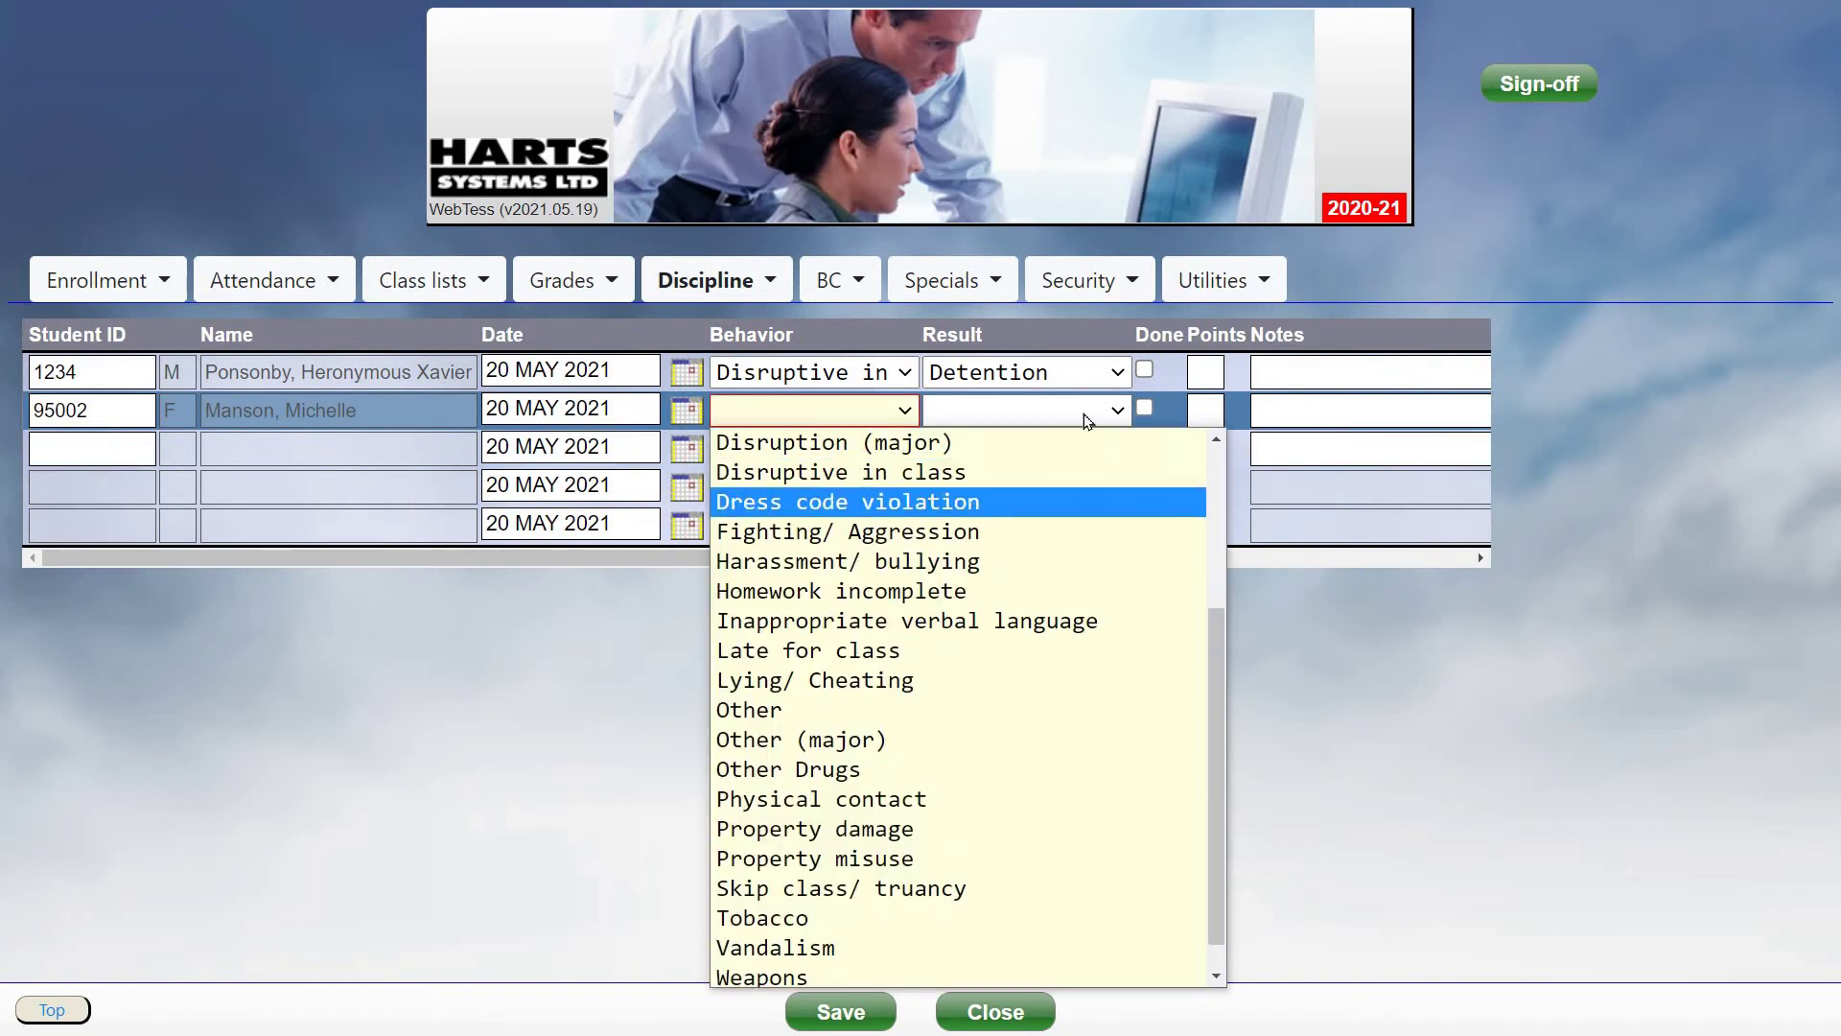
click(854, 505)
click(1026, 411)
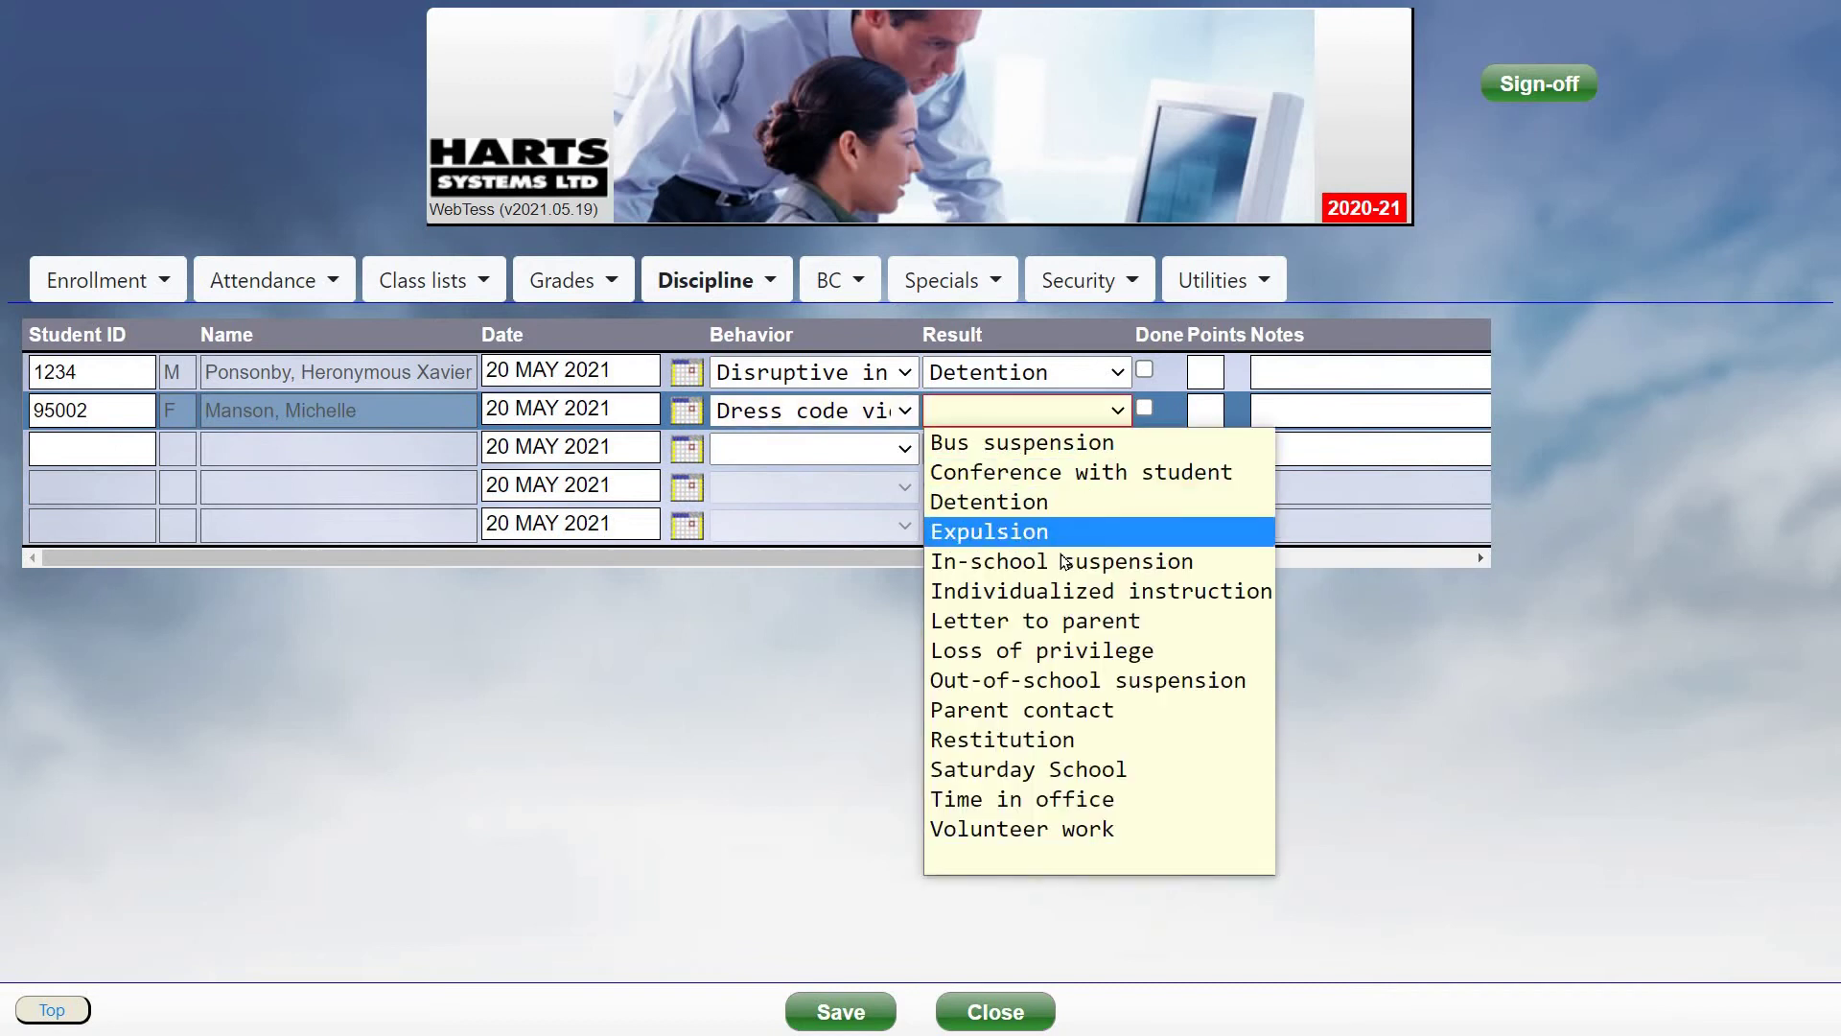
click(1031, 553)
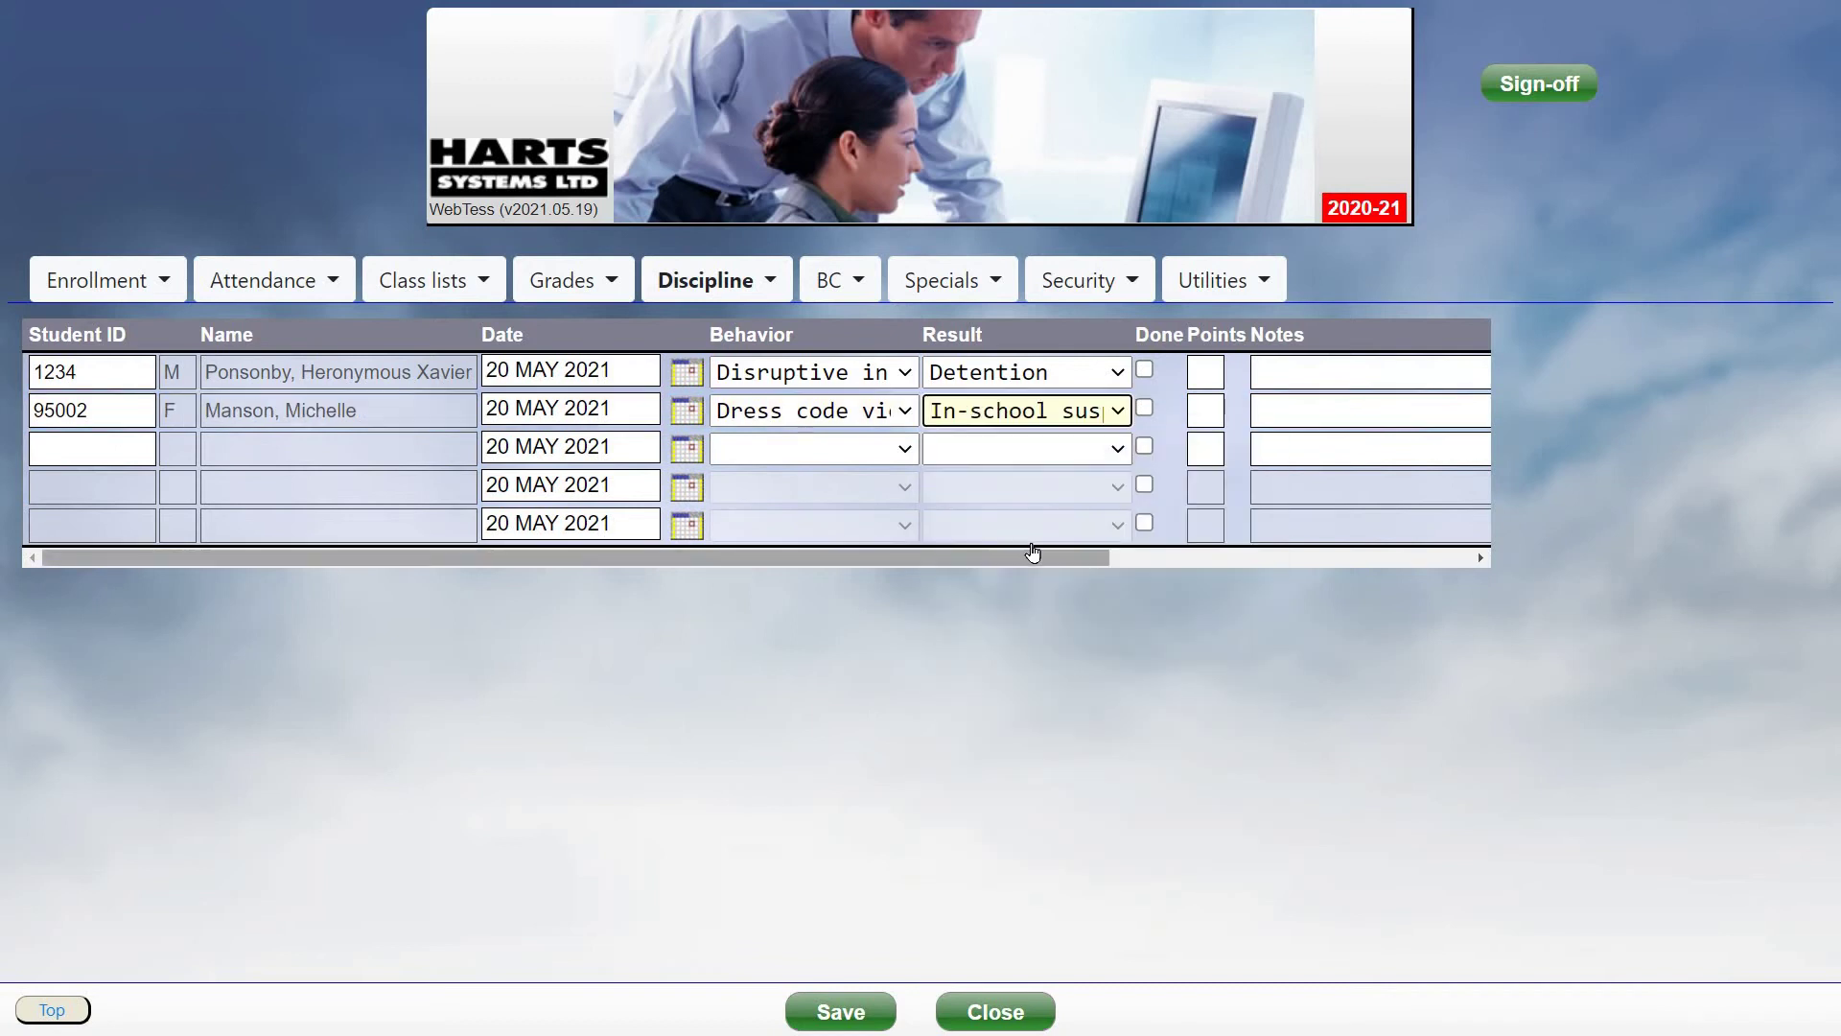
Step: Set the second row's location to Gym and reason to "Lost temper", and save the listed incidents
click(1380, 557)
click(1250, 413)
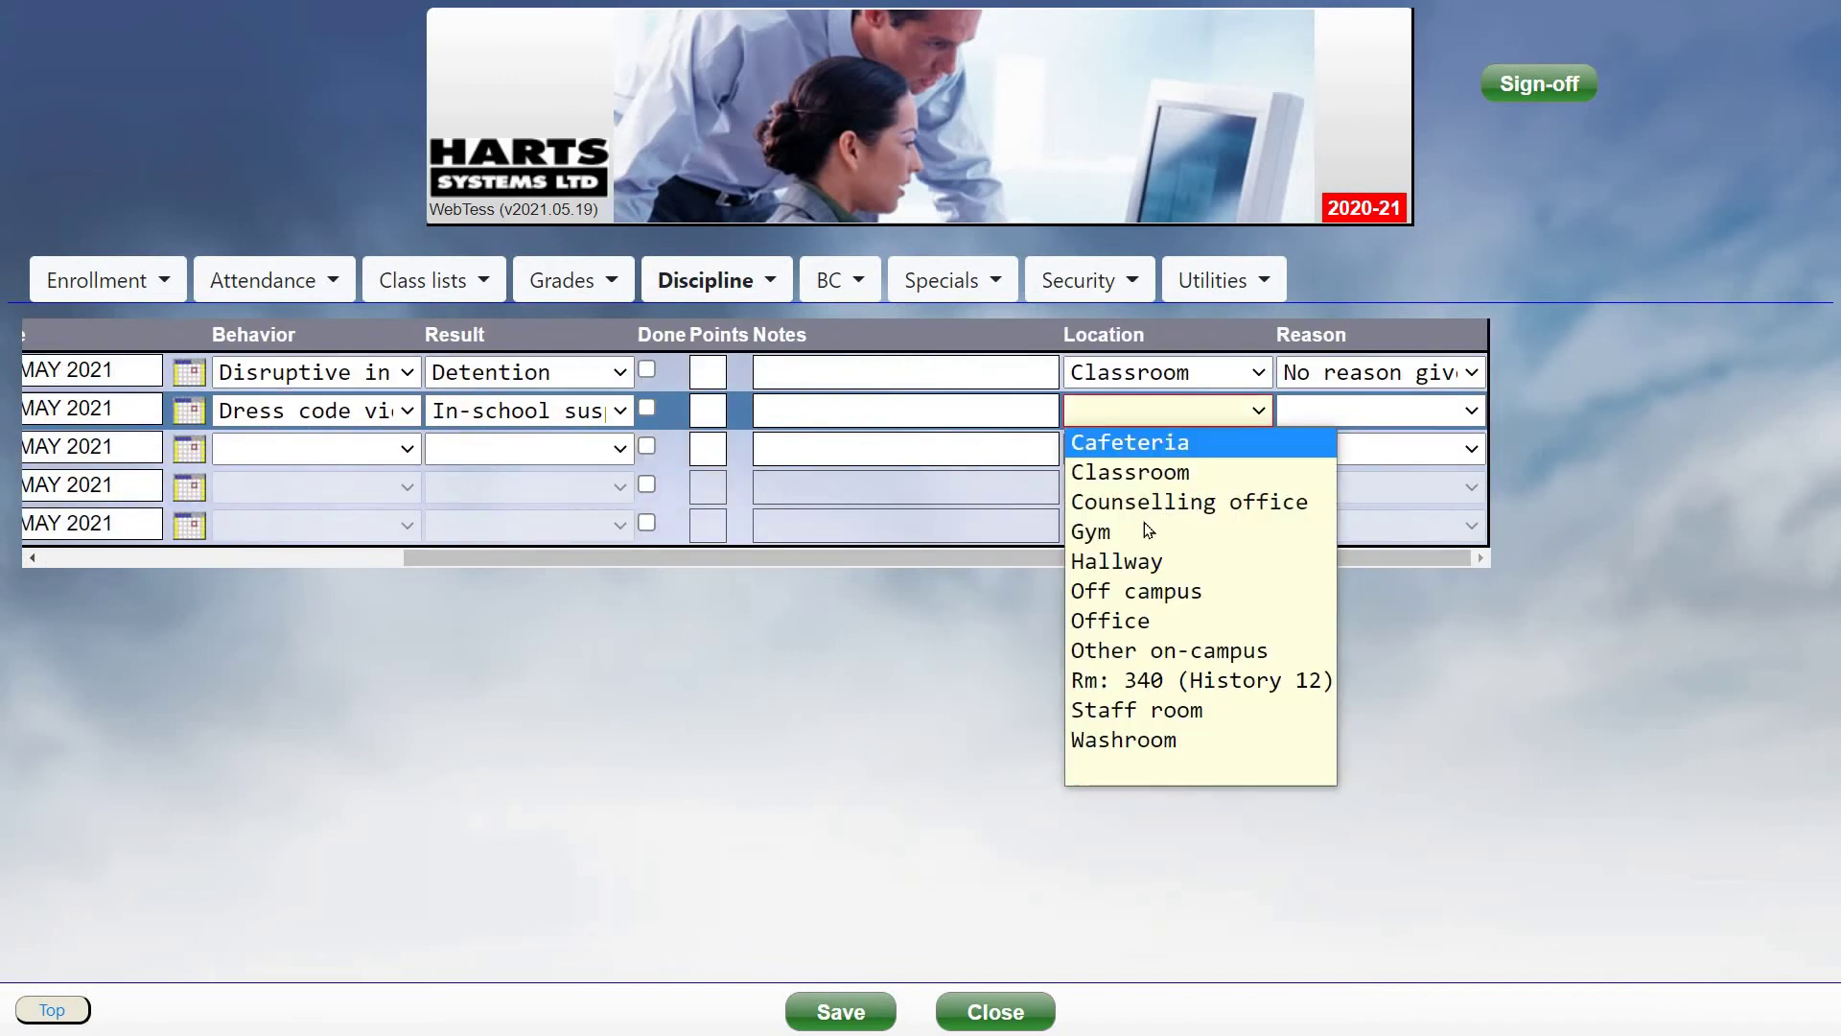
click(1429, 422)
click(1417, 414)
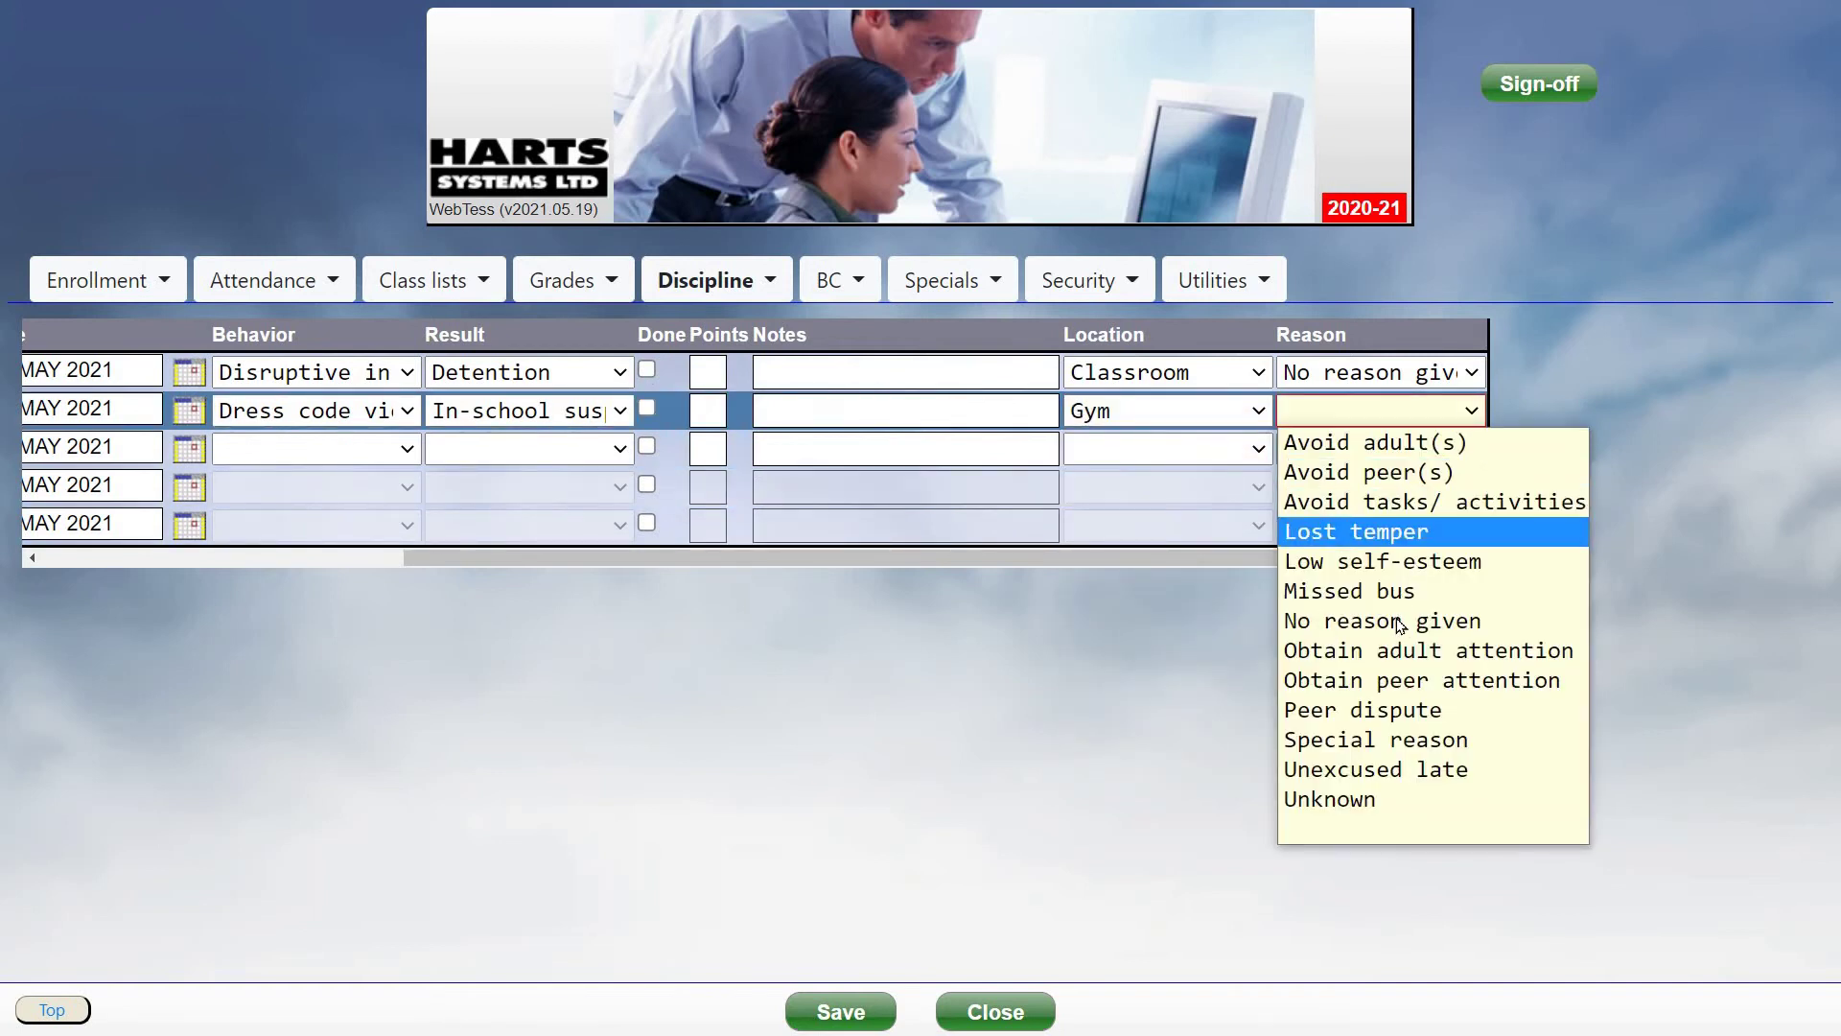
click(1398, 535)
drag(1107, 561, 636, 587)
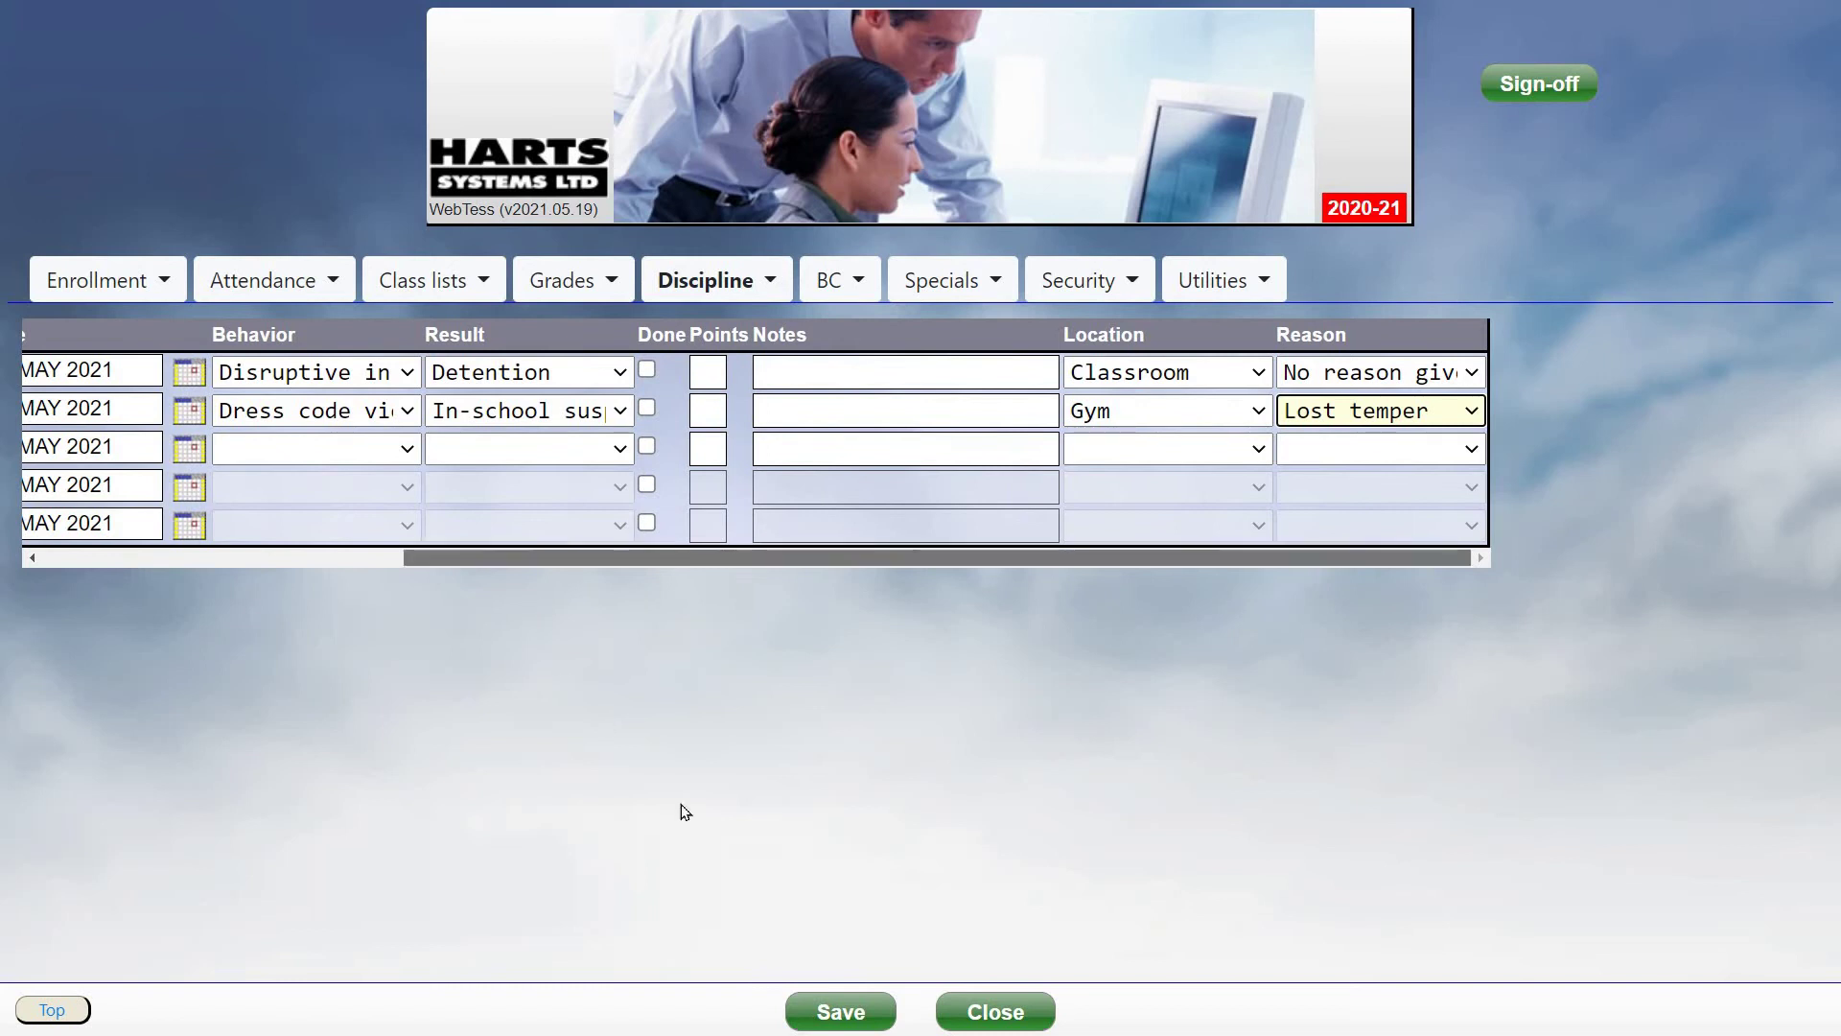
click(842, 1010)
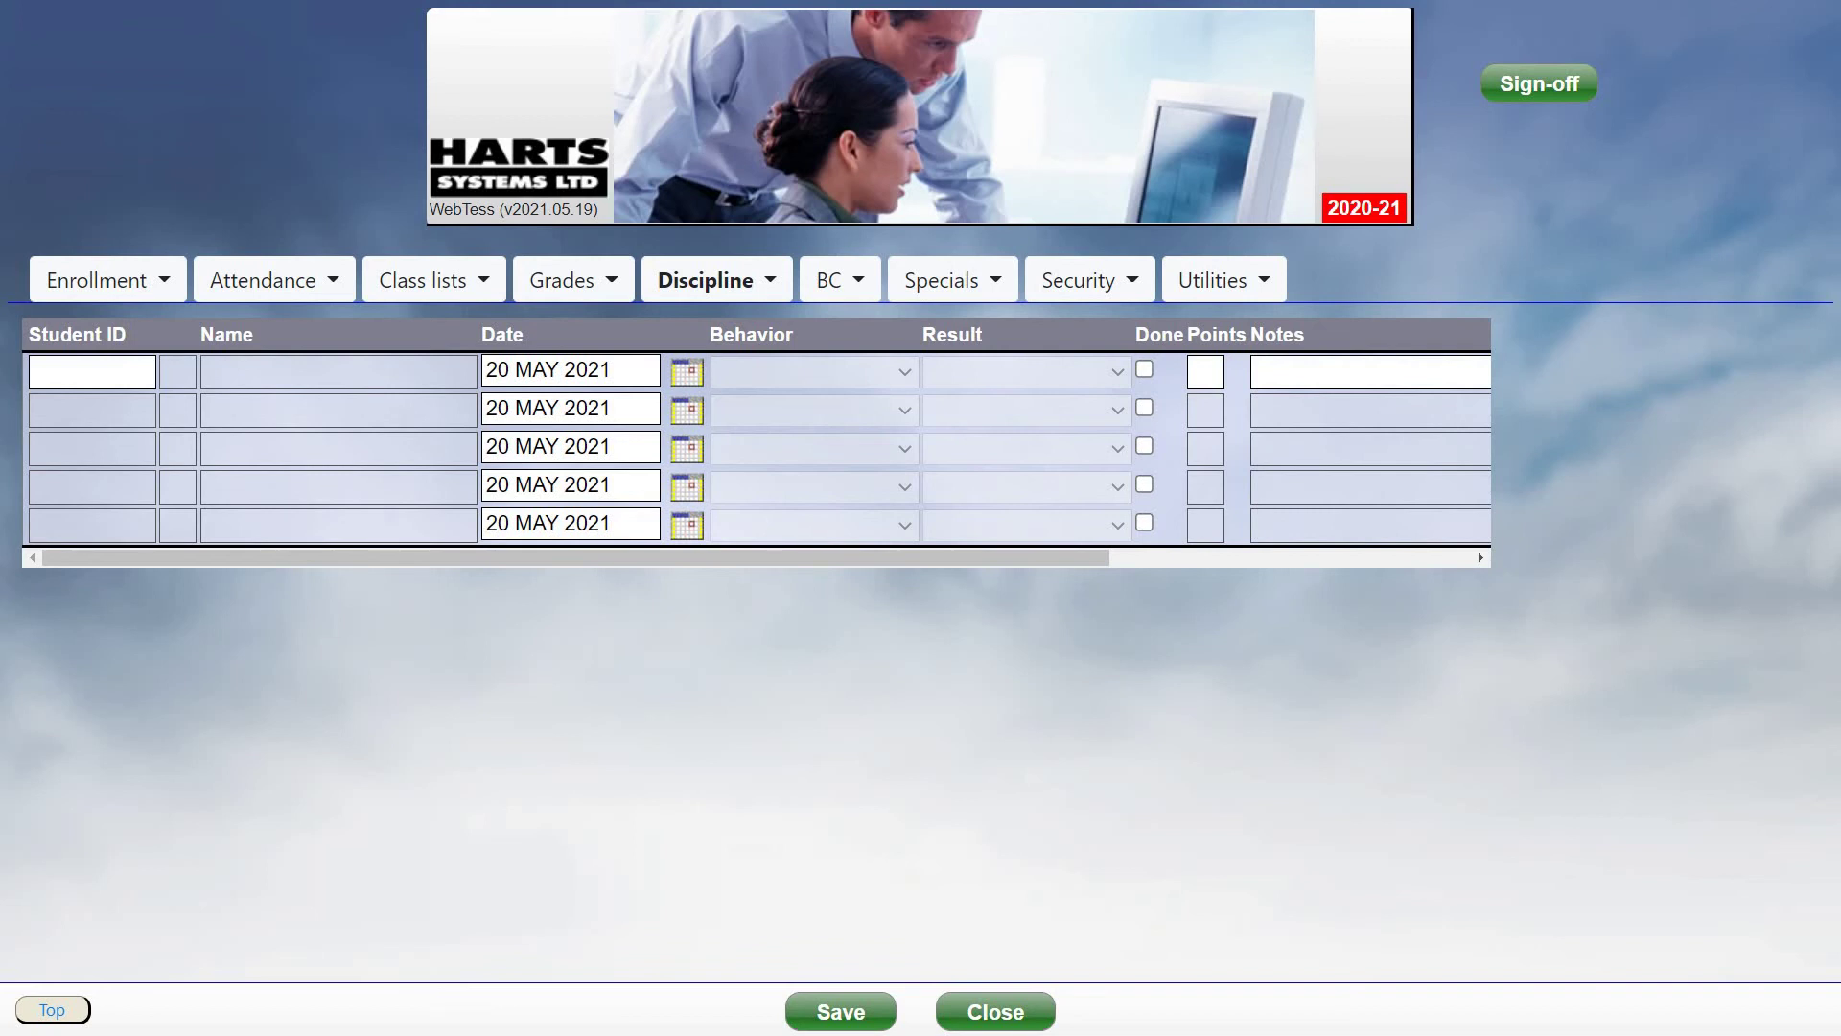
Step: Open the Individual Discipline report and restrict it to the students in the file "3 STUDENTS"
click(719, 280)
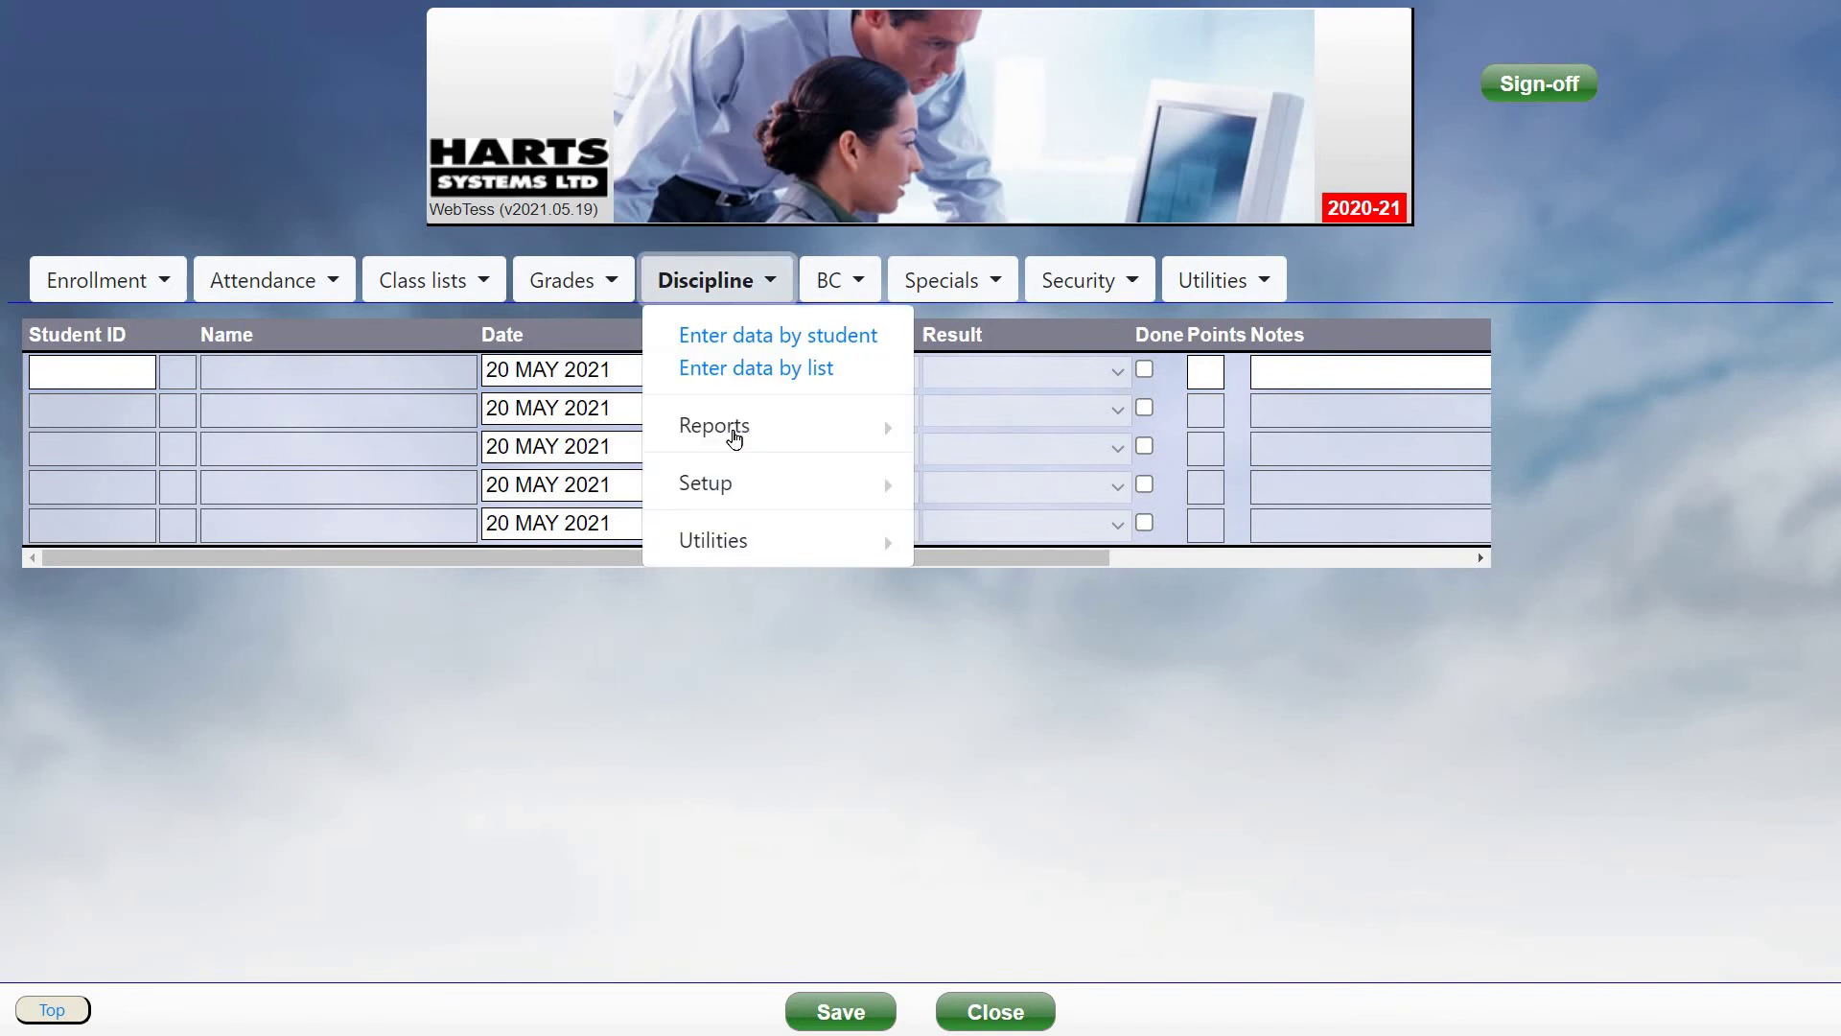
mouse_move(735, 438)
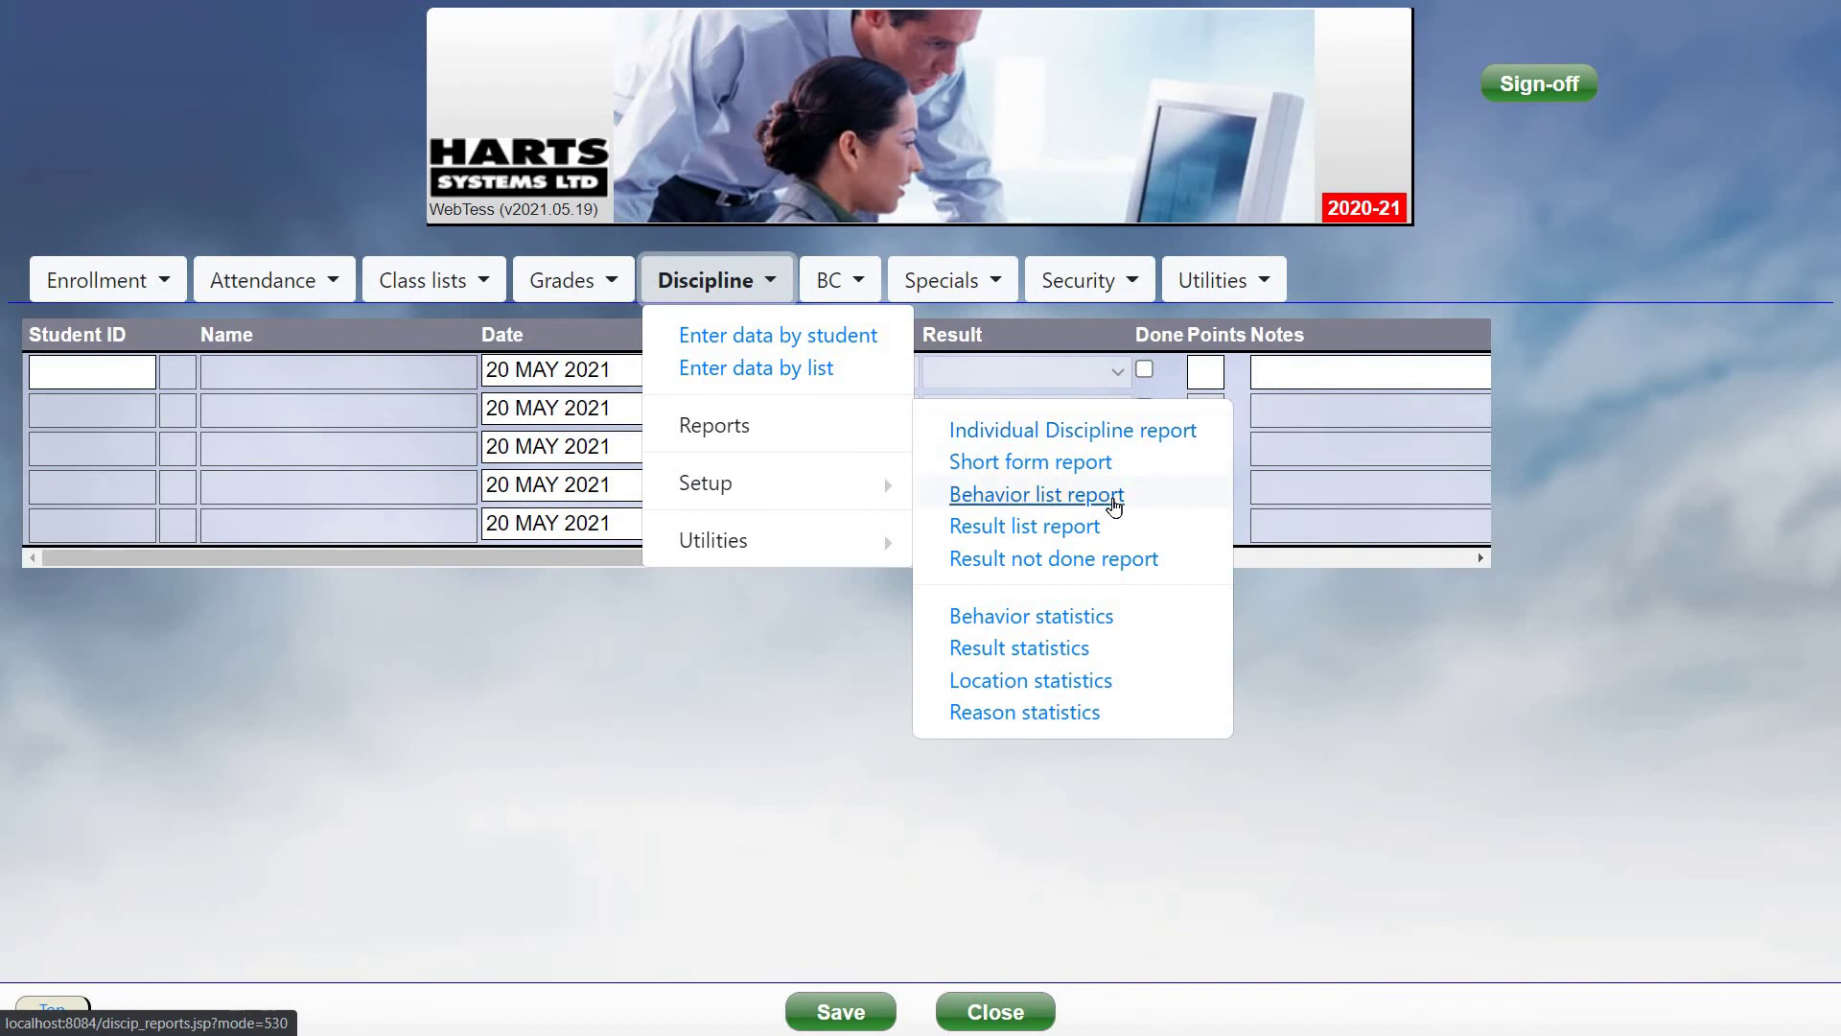
click(1137, 440)
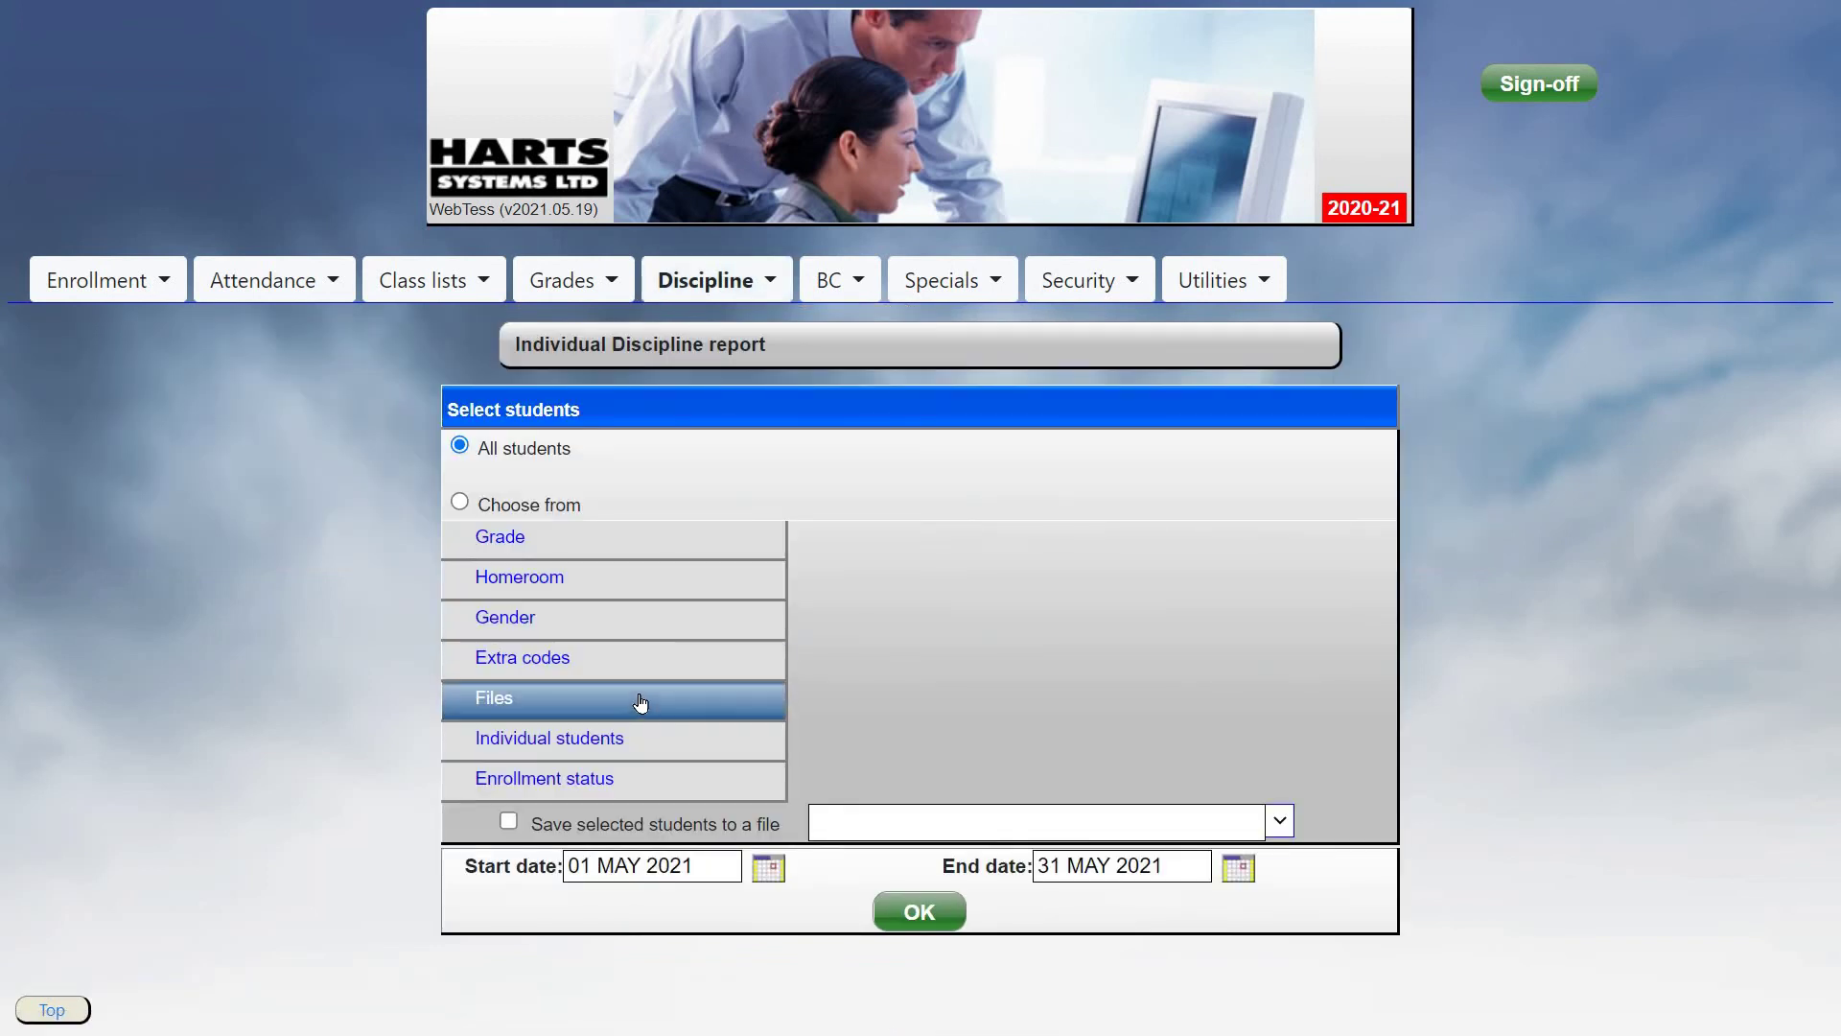
click(641, 703)
click(863, 528)
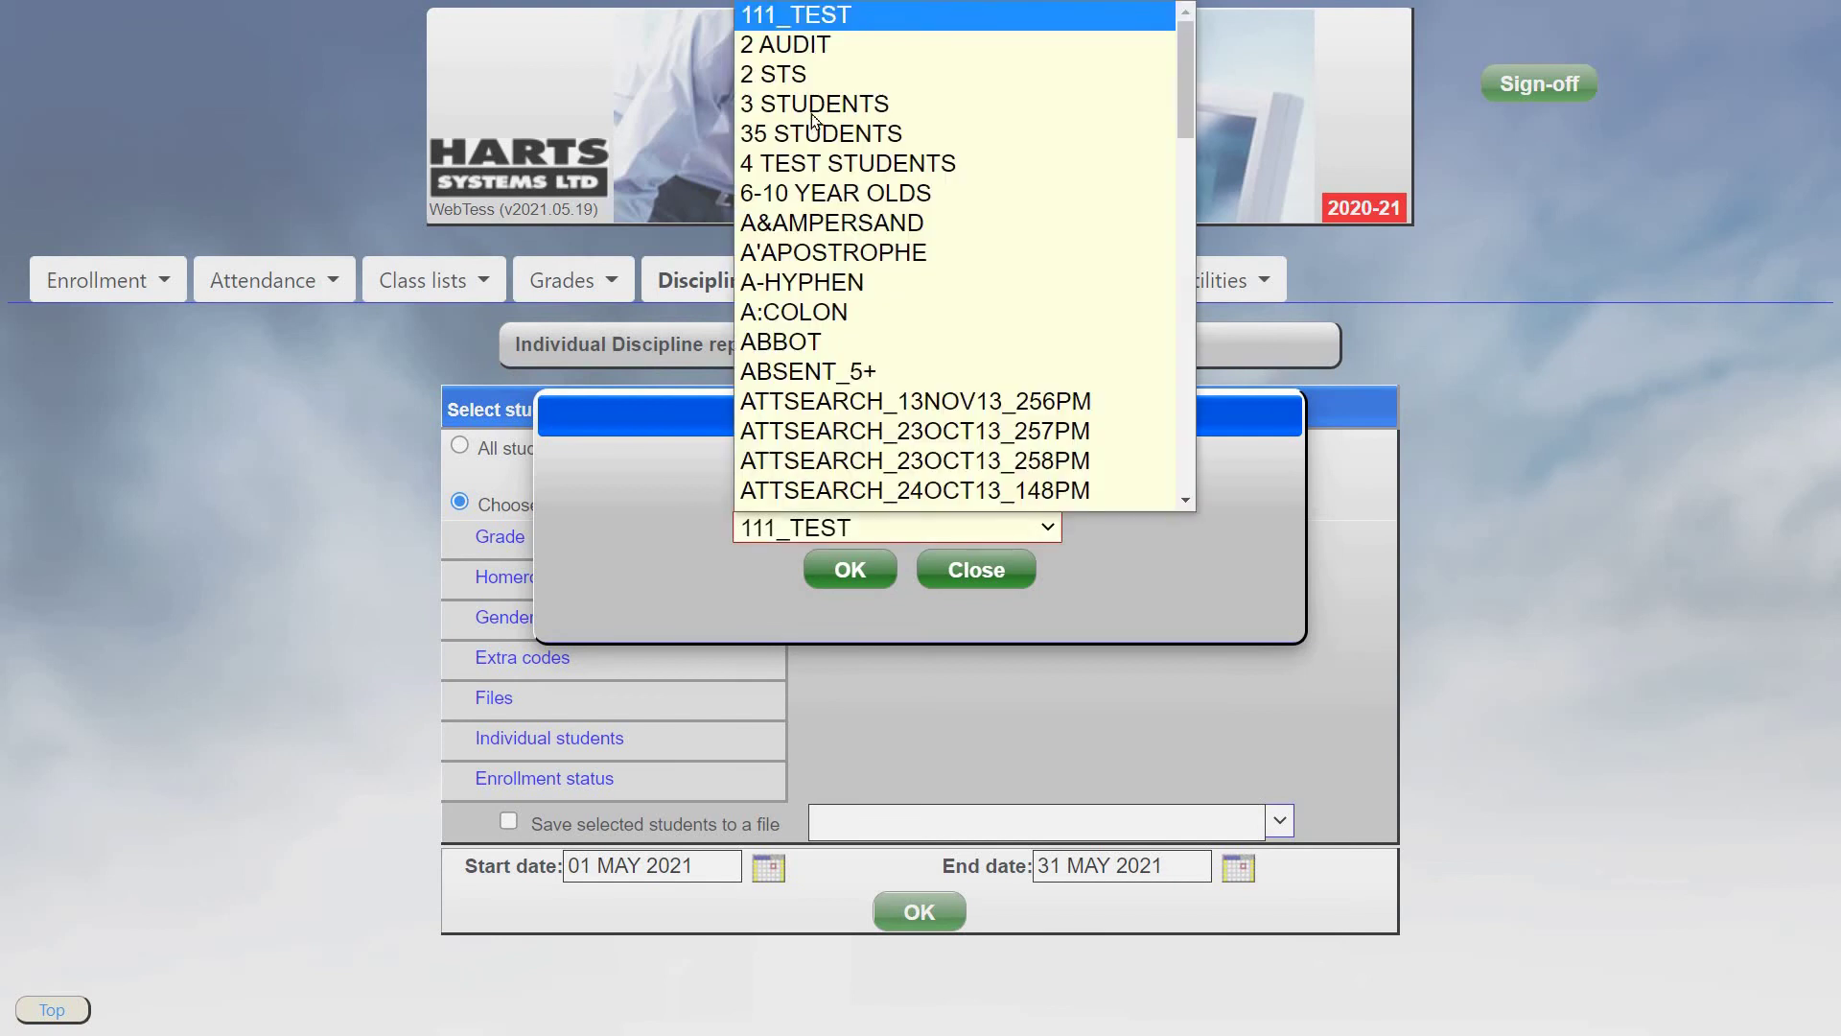
click(815, 74)
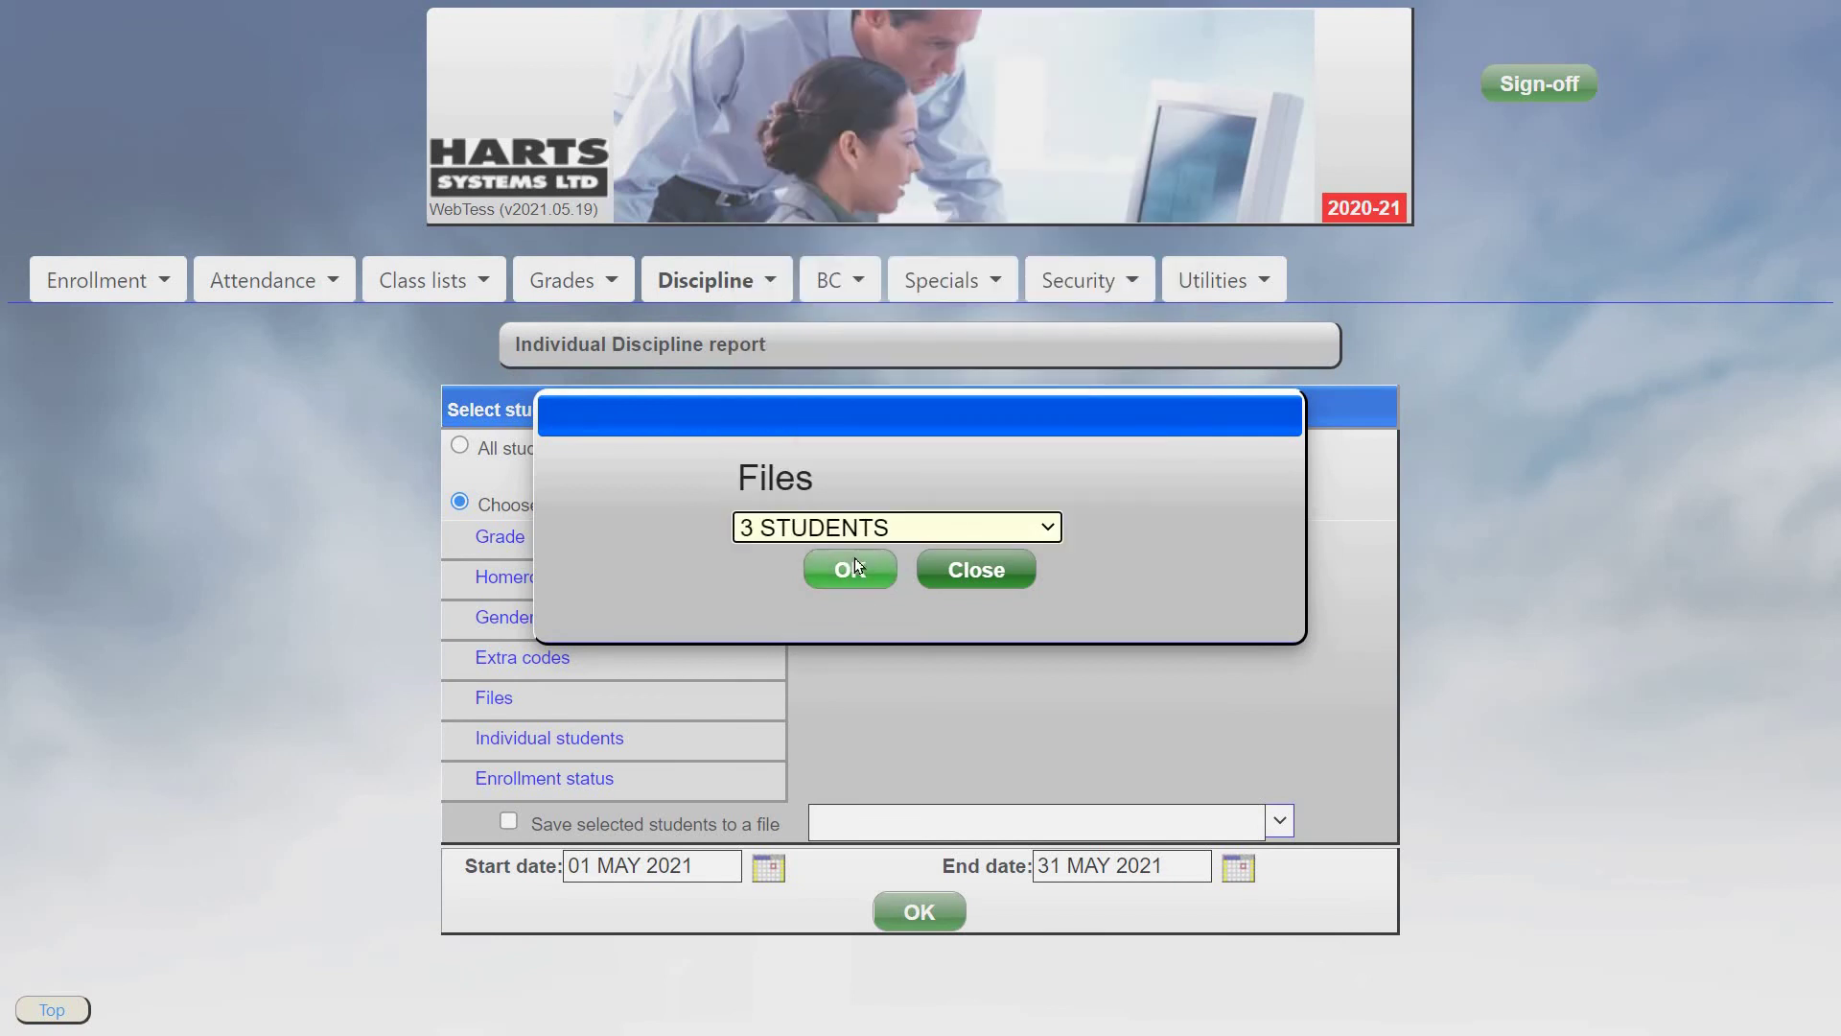
click(851, 567)
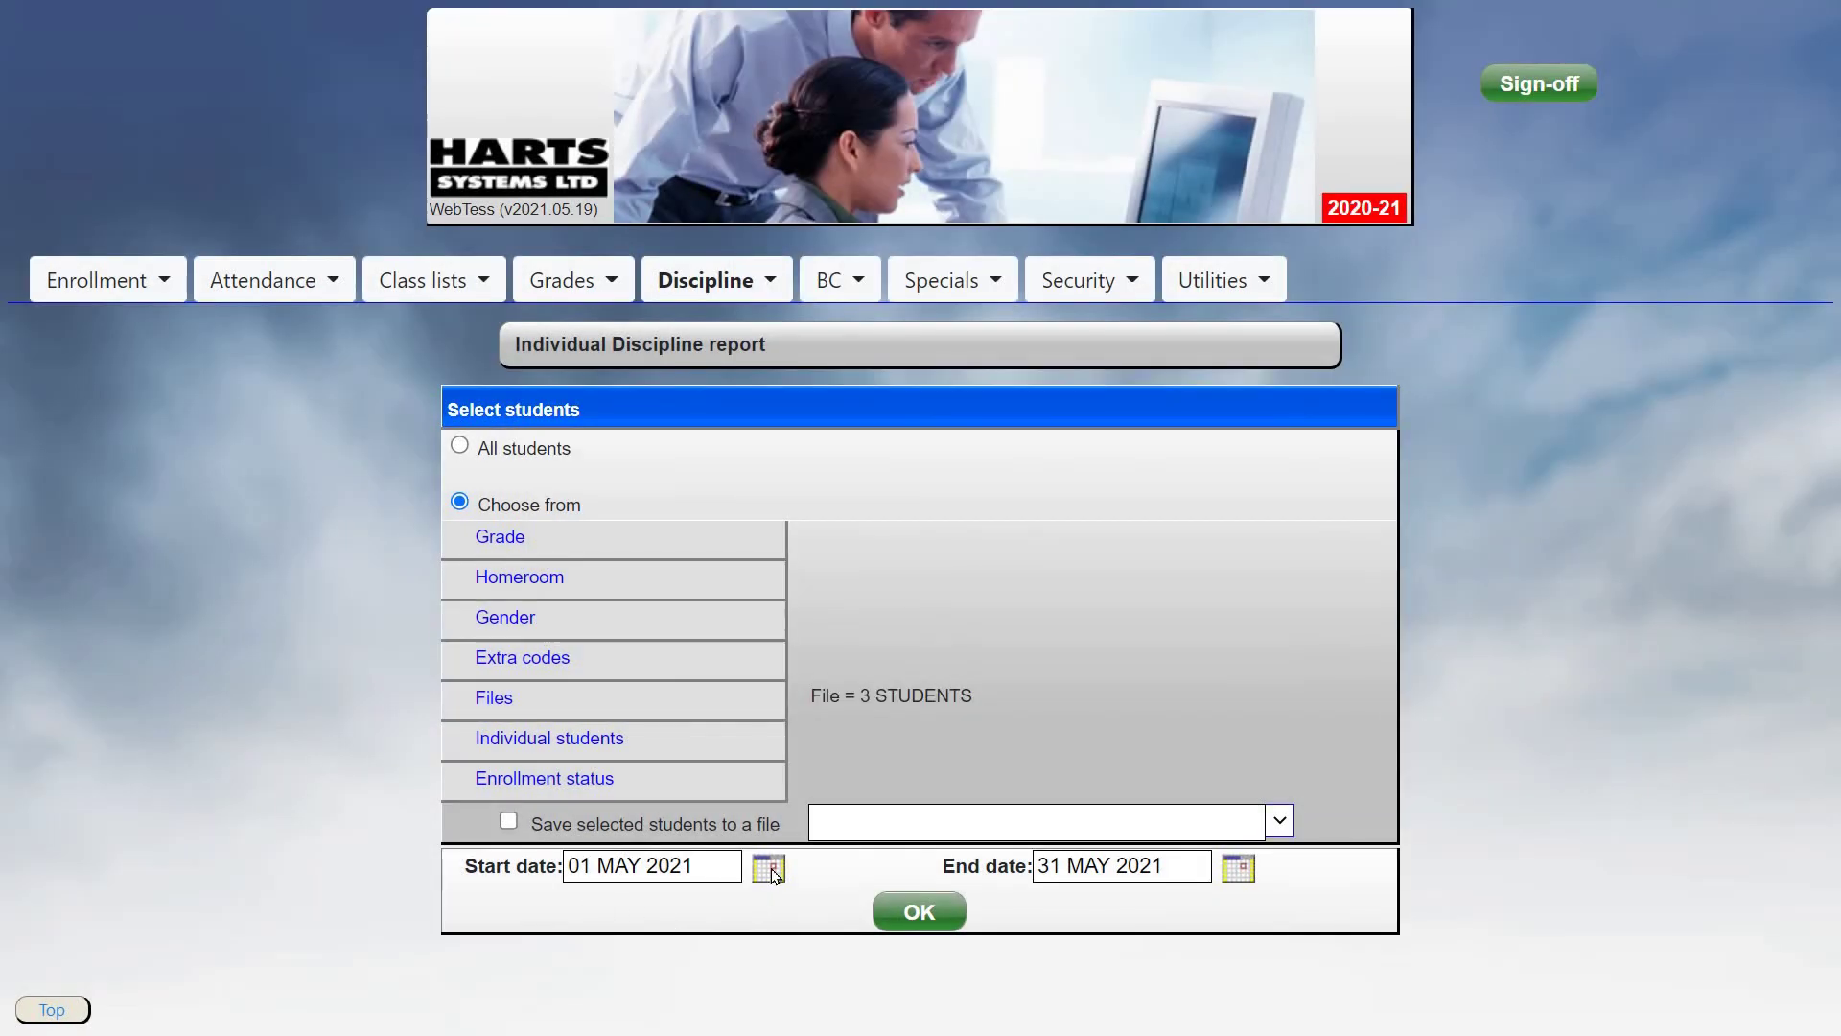
Step: Set the report's start date to October 1, 2020 and generate the Individual Discipline report
click(770, 869)
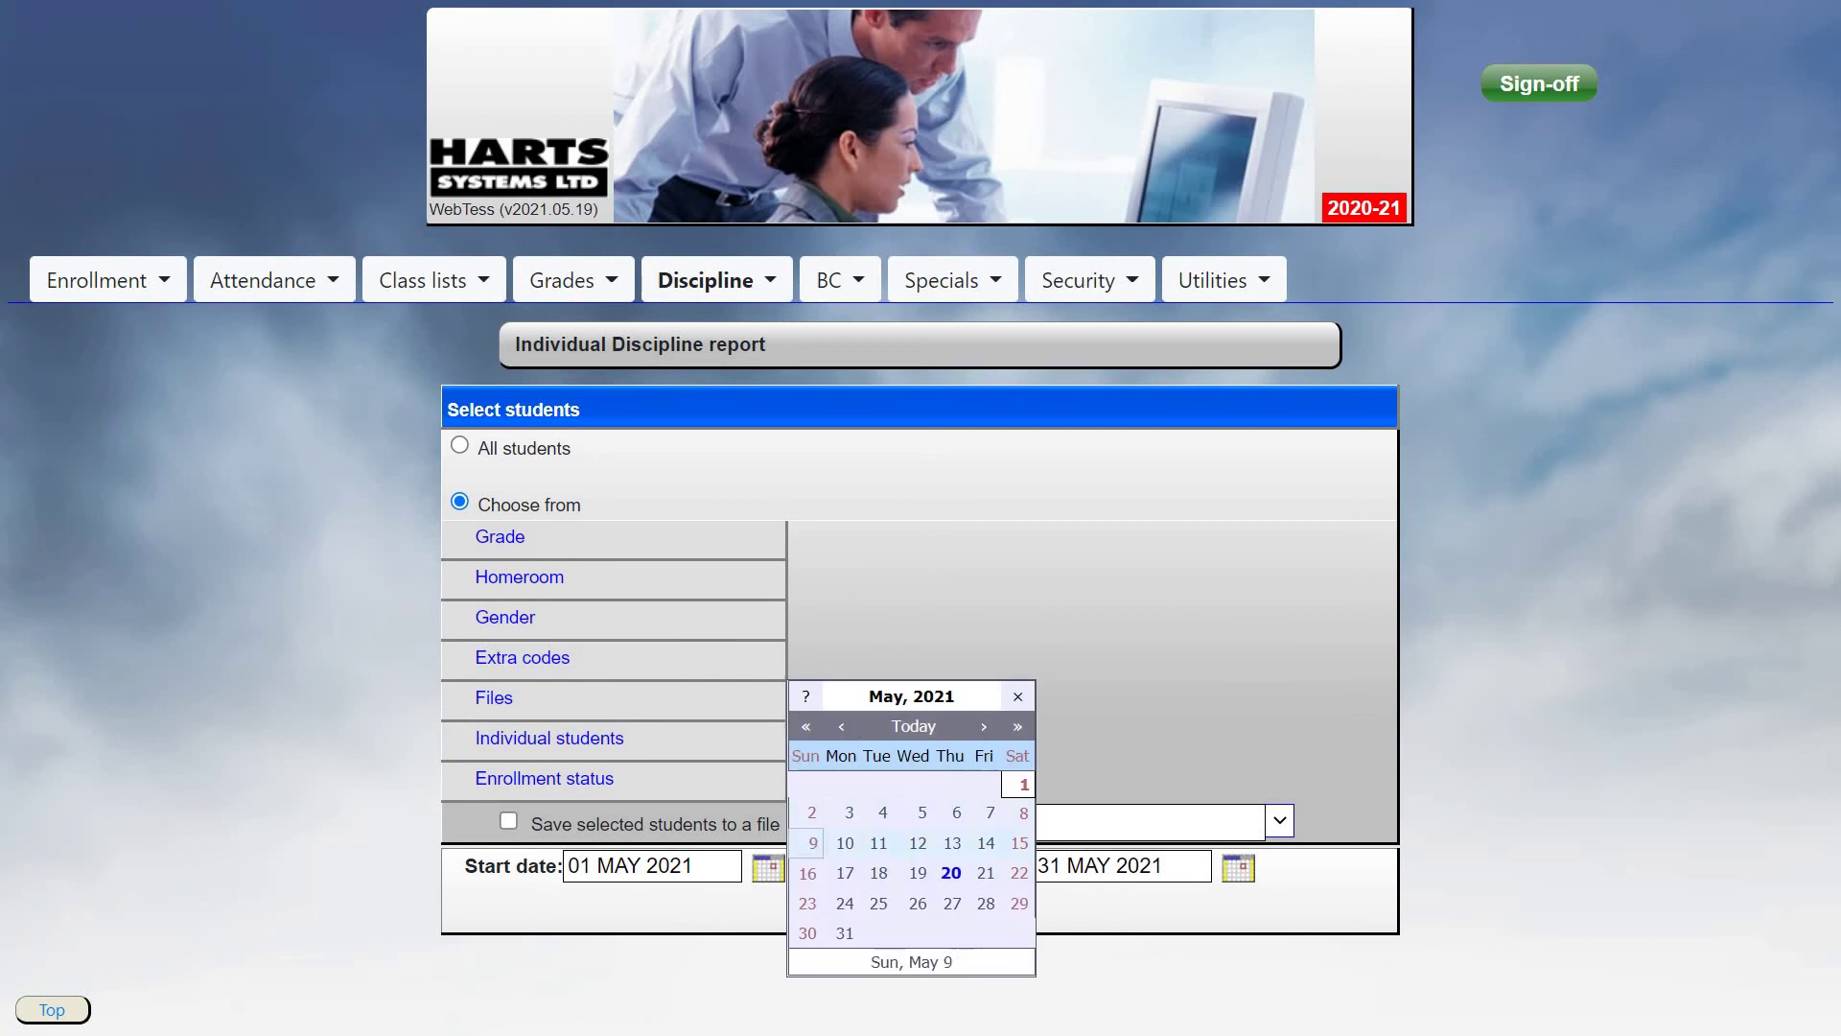
click(848, 725)
click(848, 725)
click(847, 725)
click(844, 725)
click(844, 725)
click(844, 725)
click(844, 725)
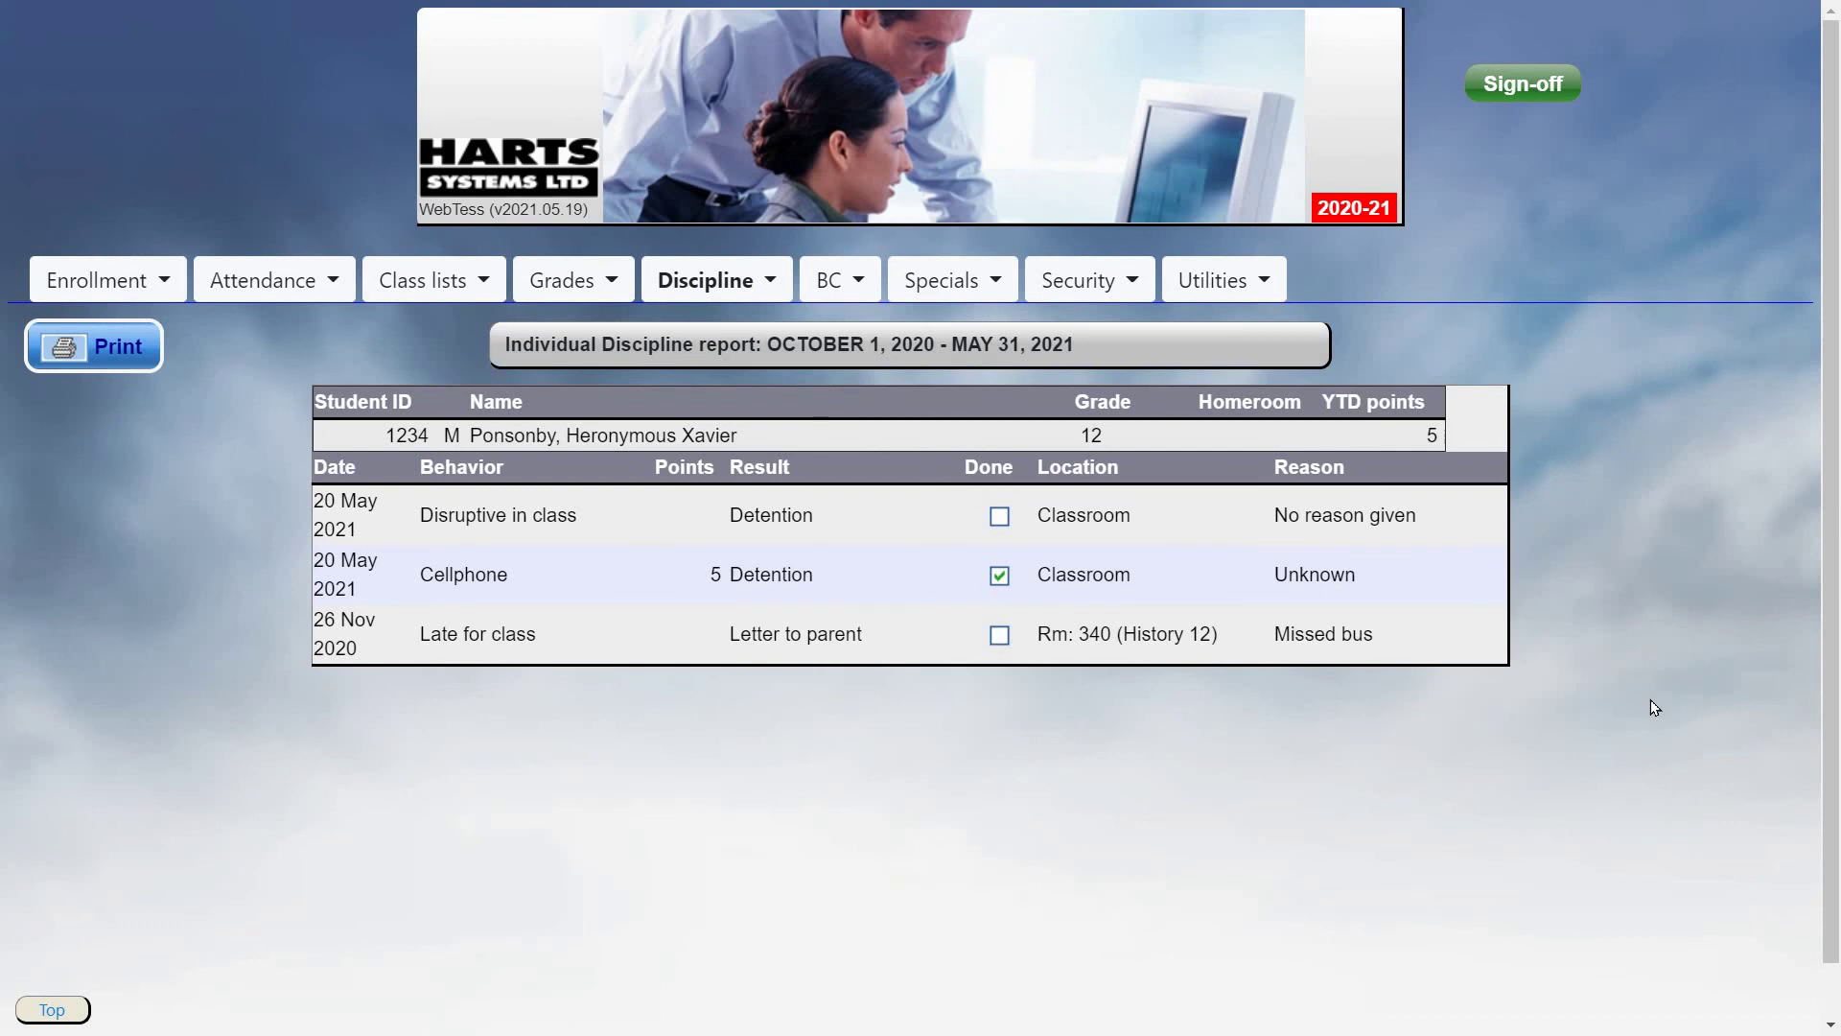
Step: Open the Result not done report for all students and select only the Detention code
click(734, 286)
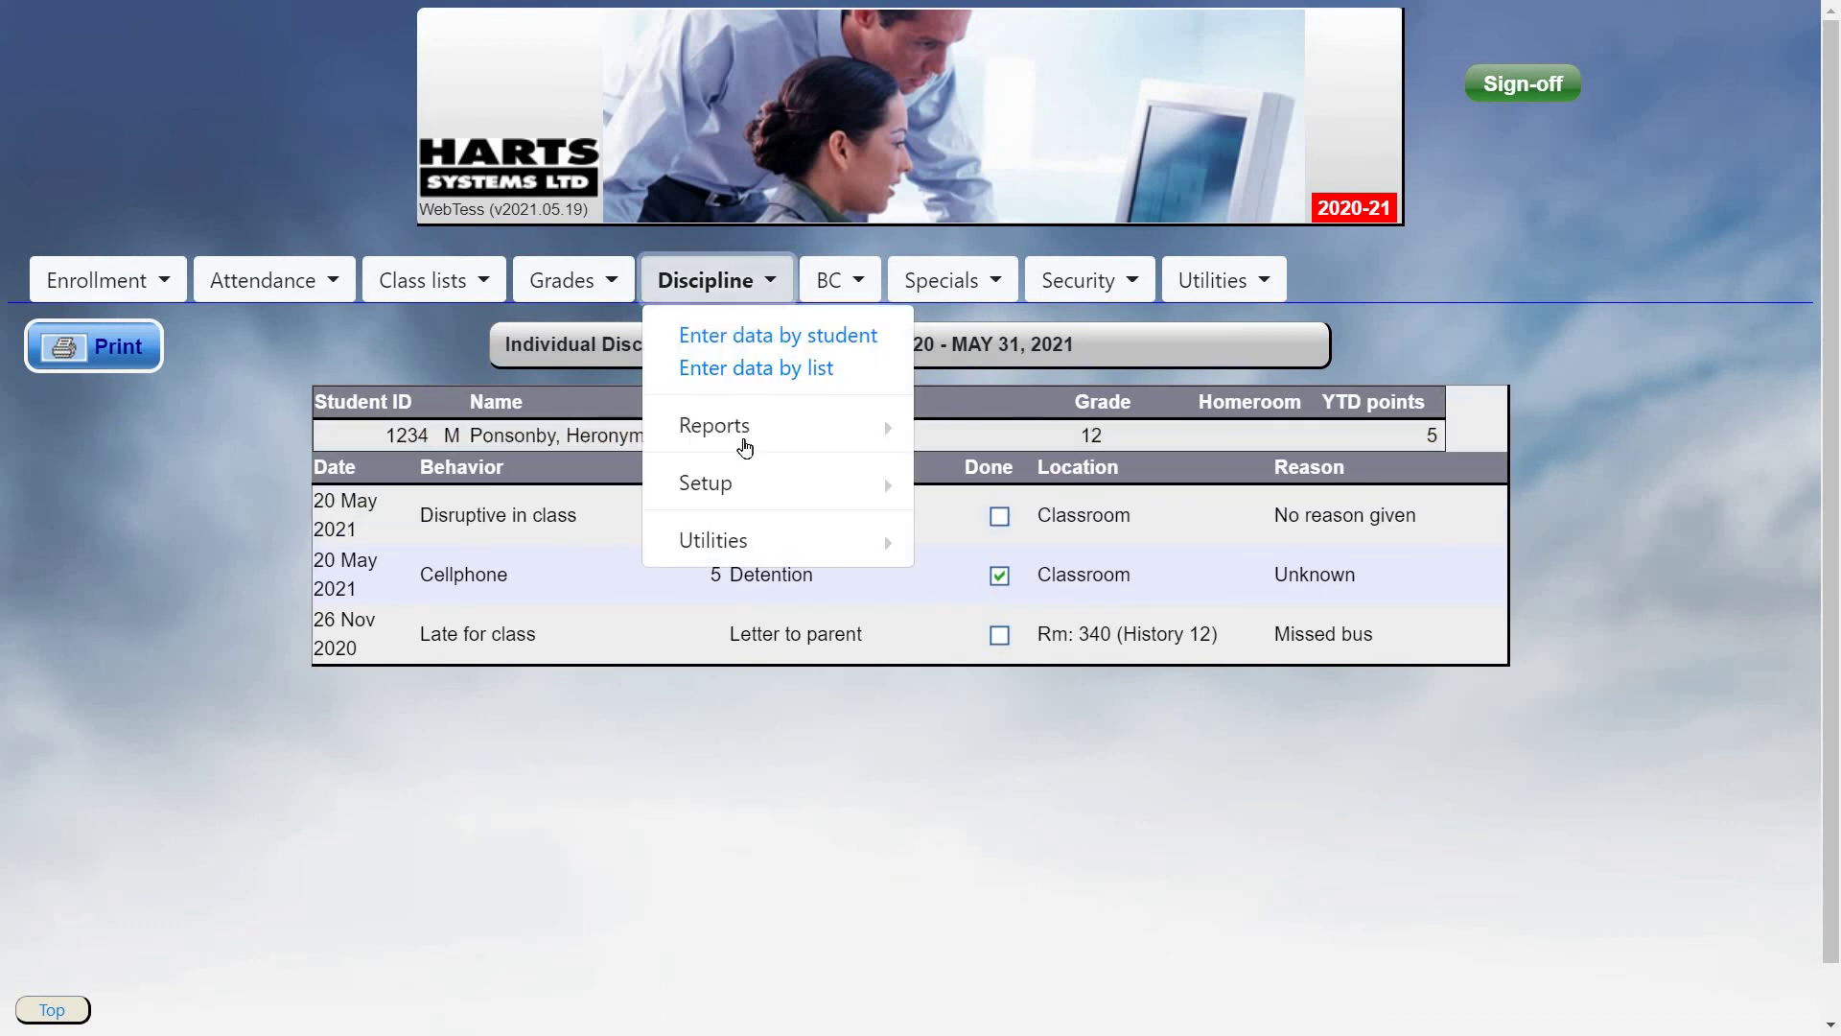
mouse_move(875, 441)
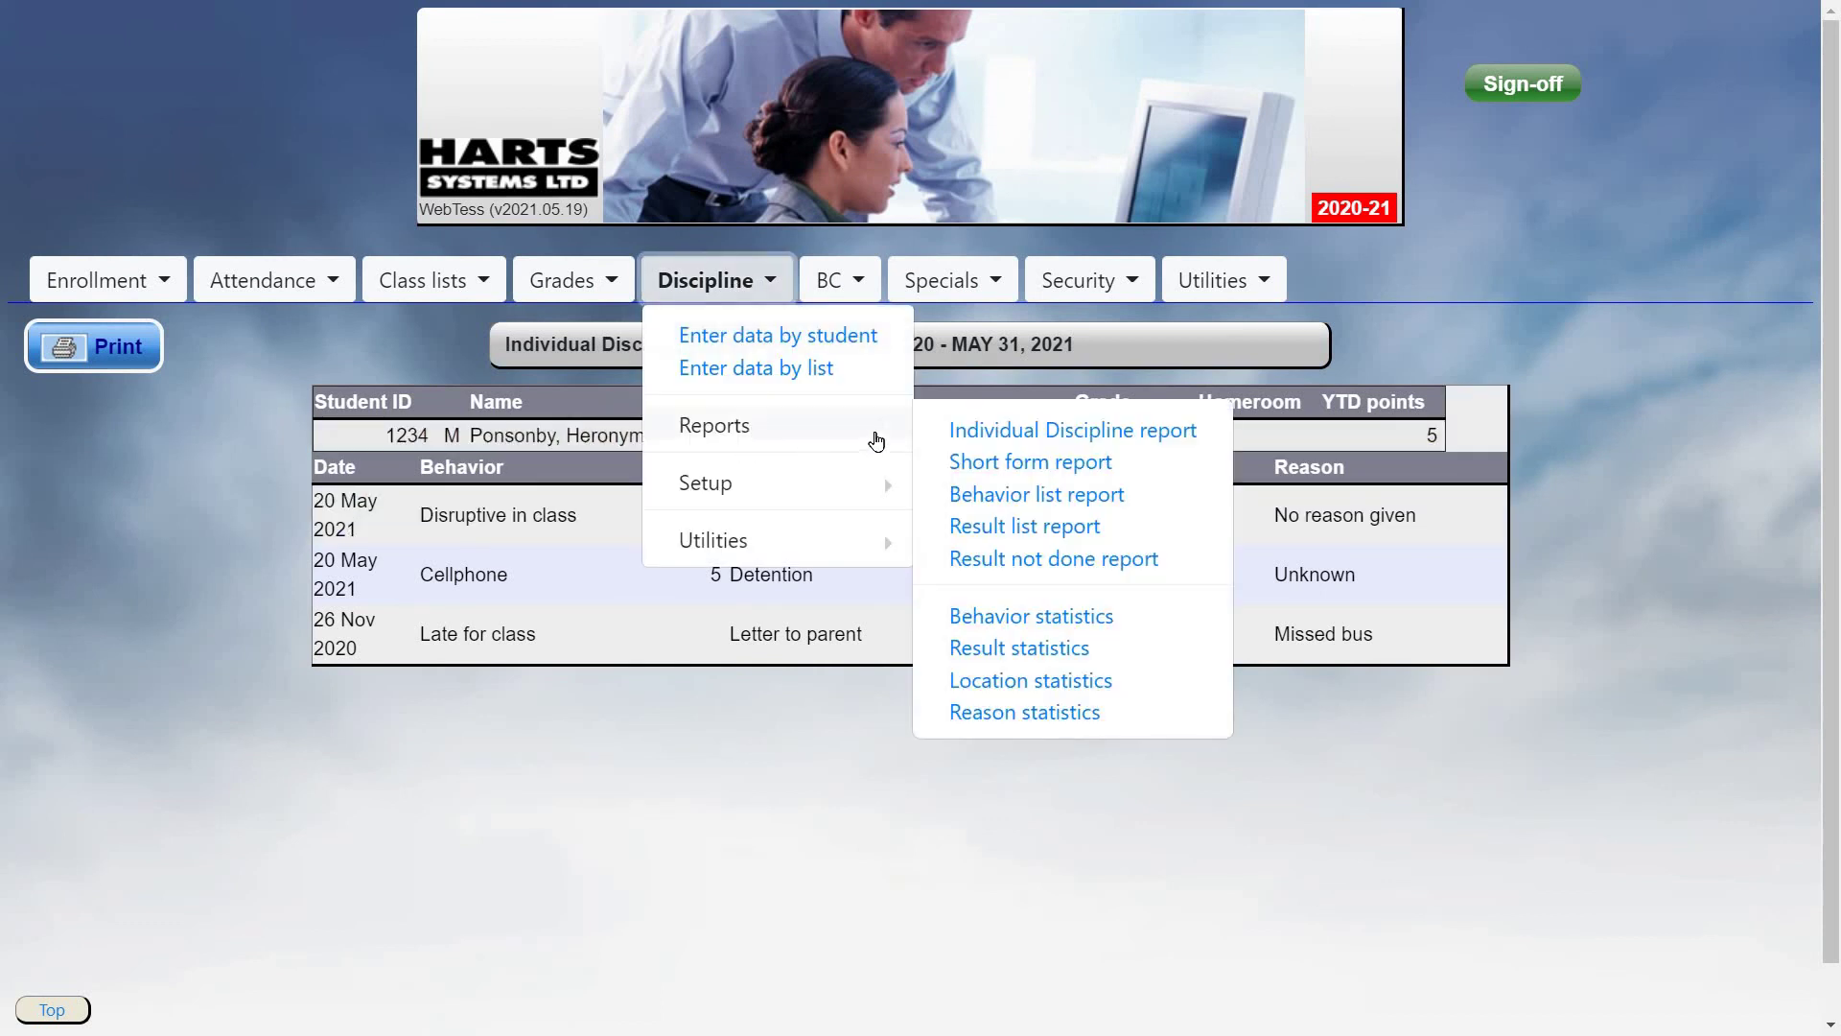
click(1107, 559)
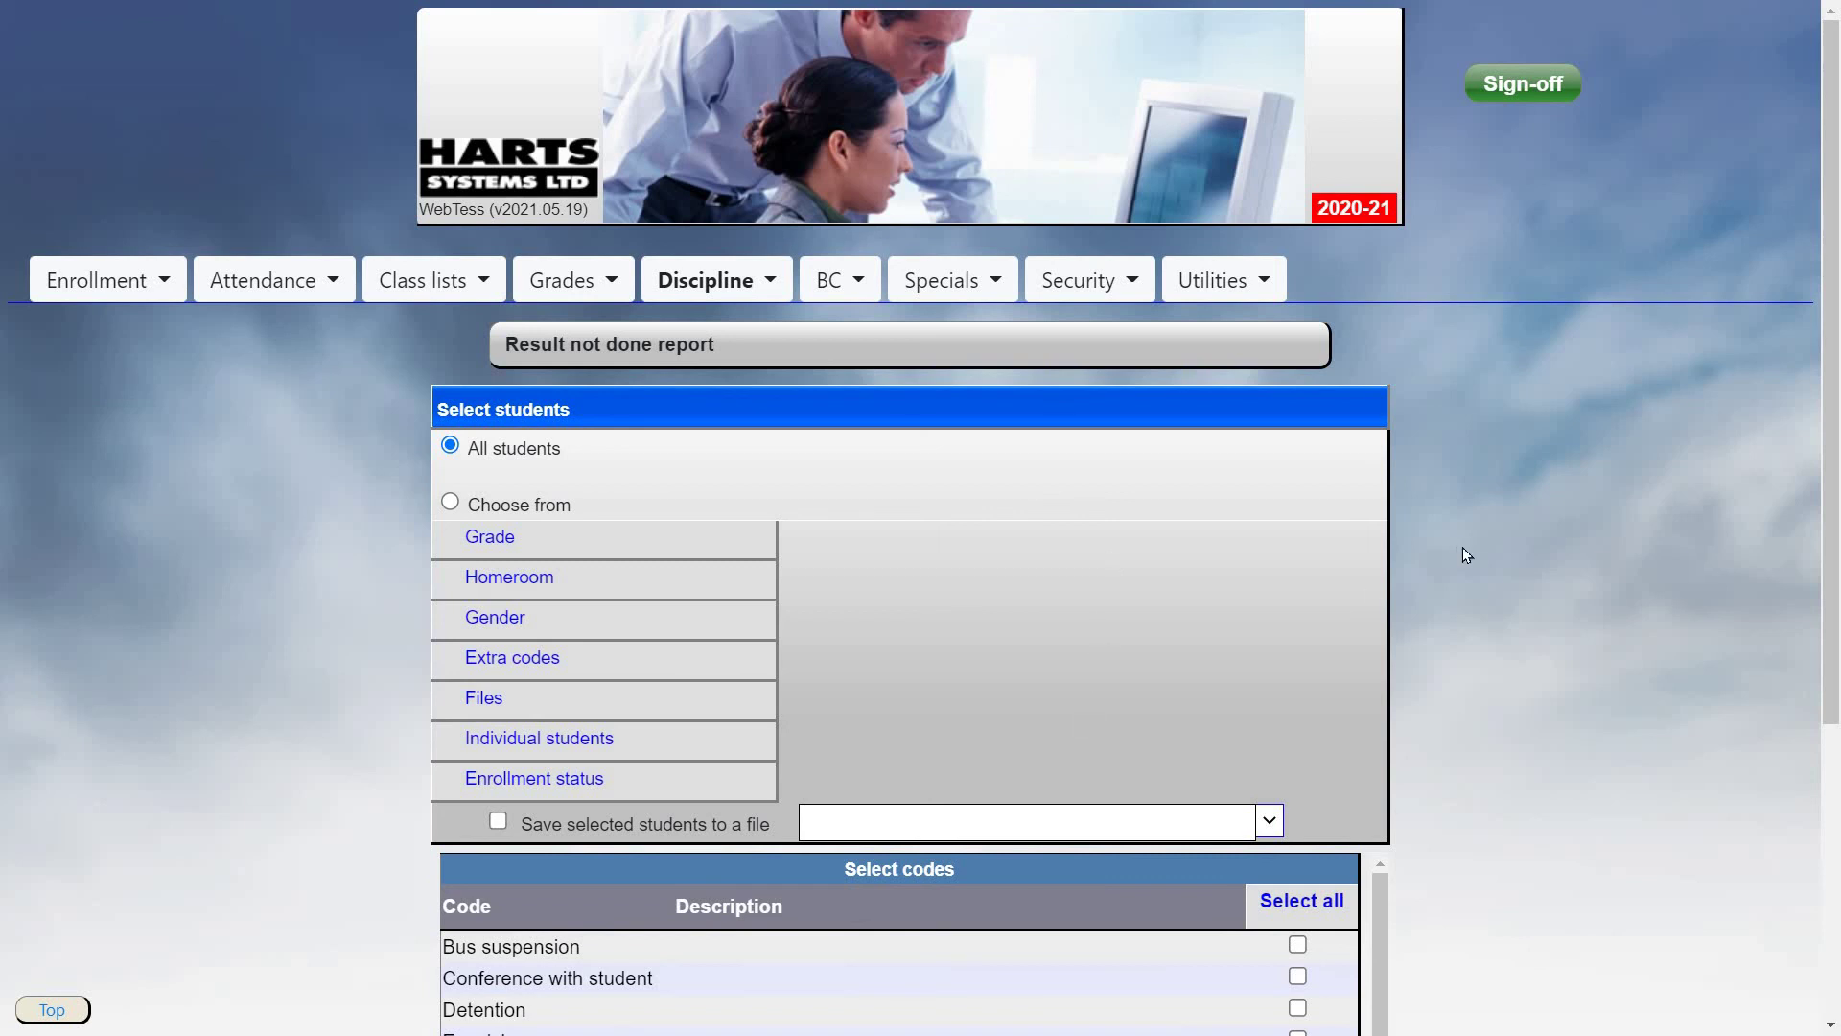
scroll(1360, 661, down, 2)
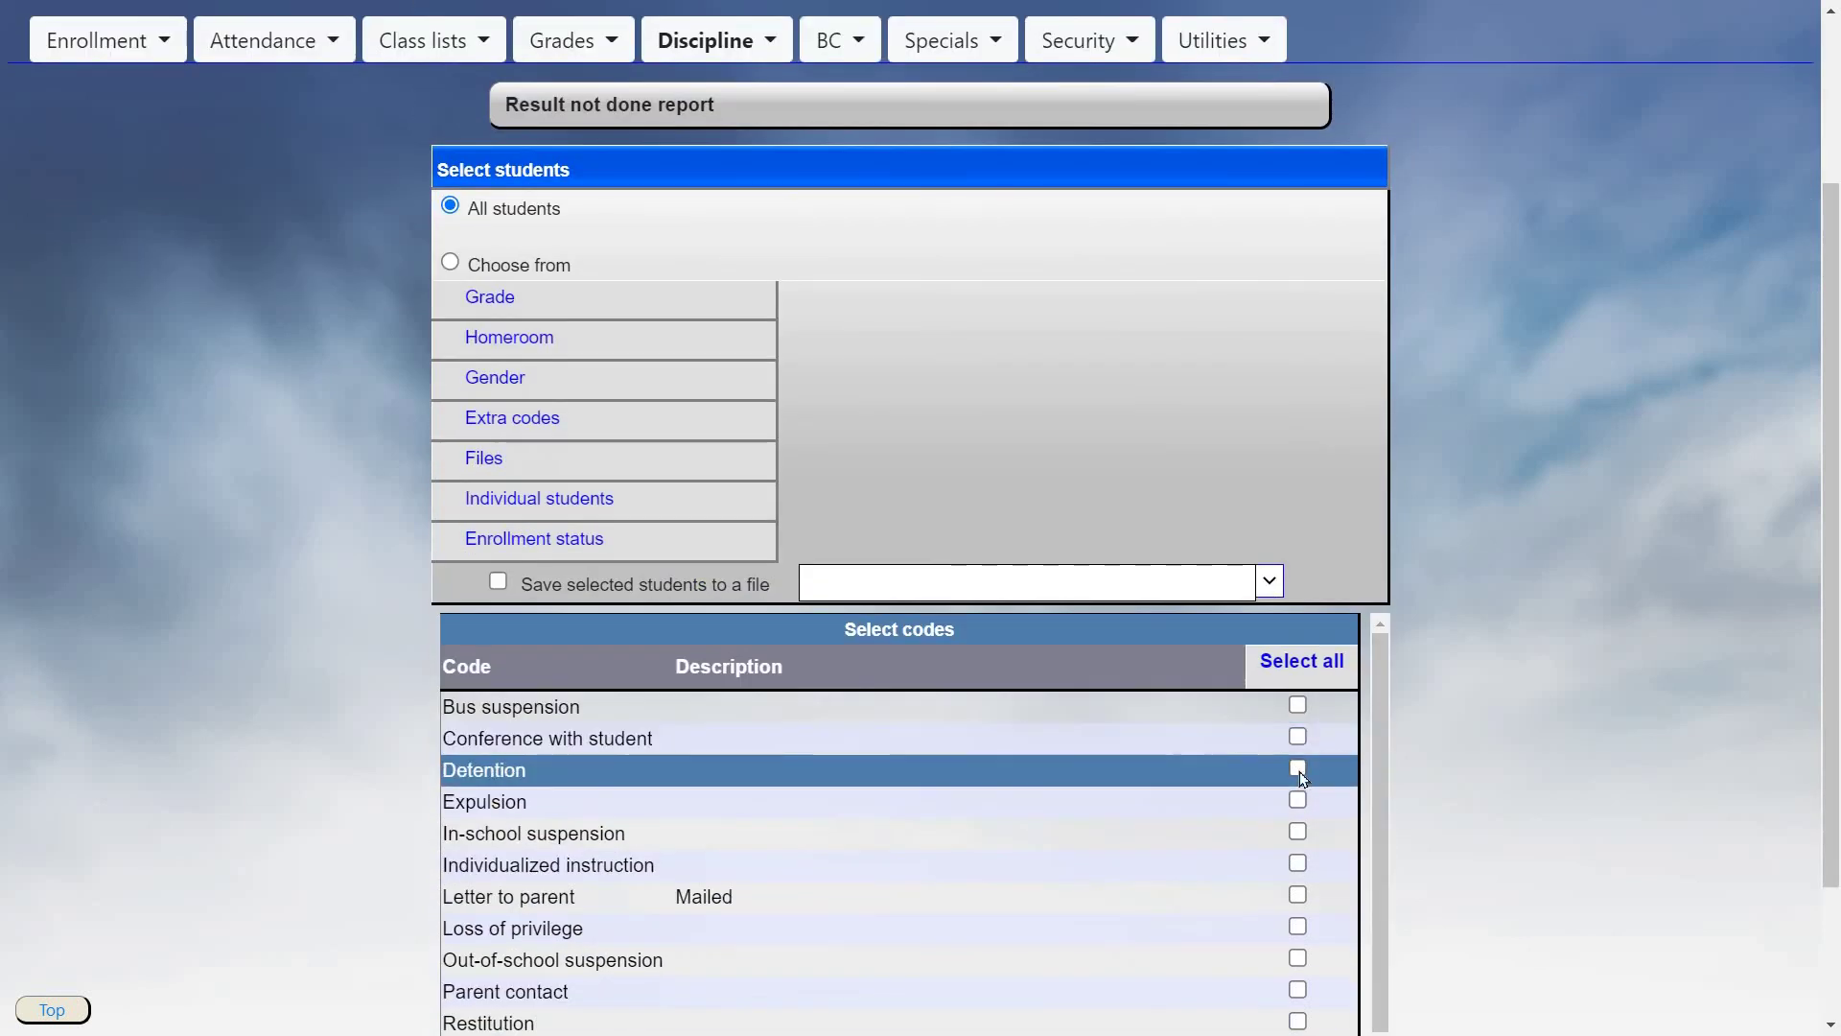
click(1299, 769)
scroll(1338, 743, down, 2)
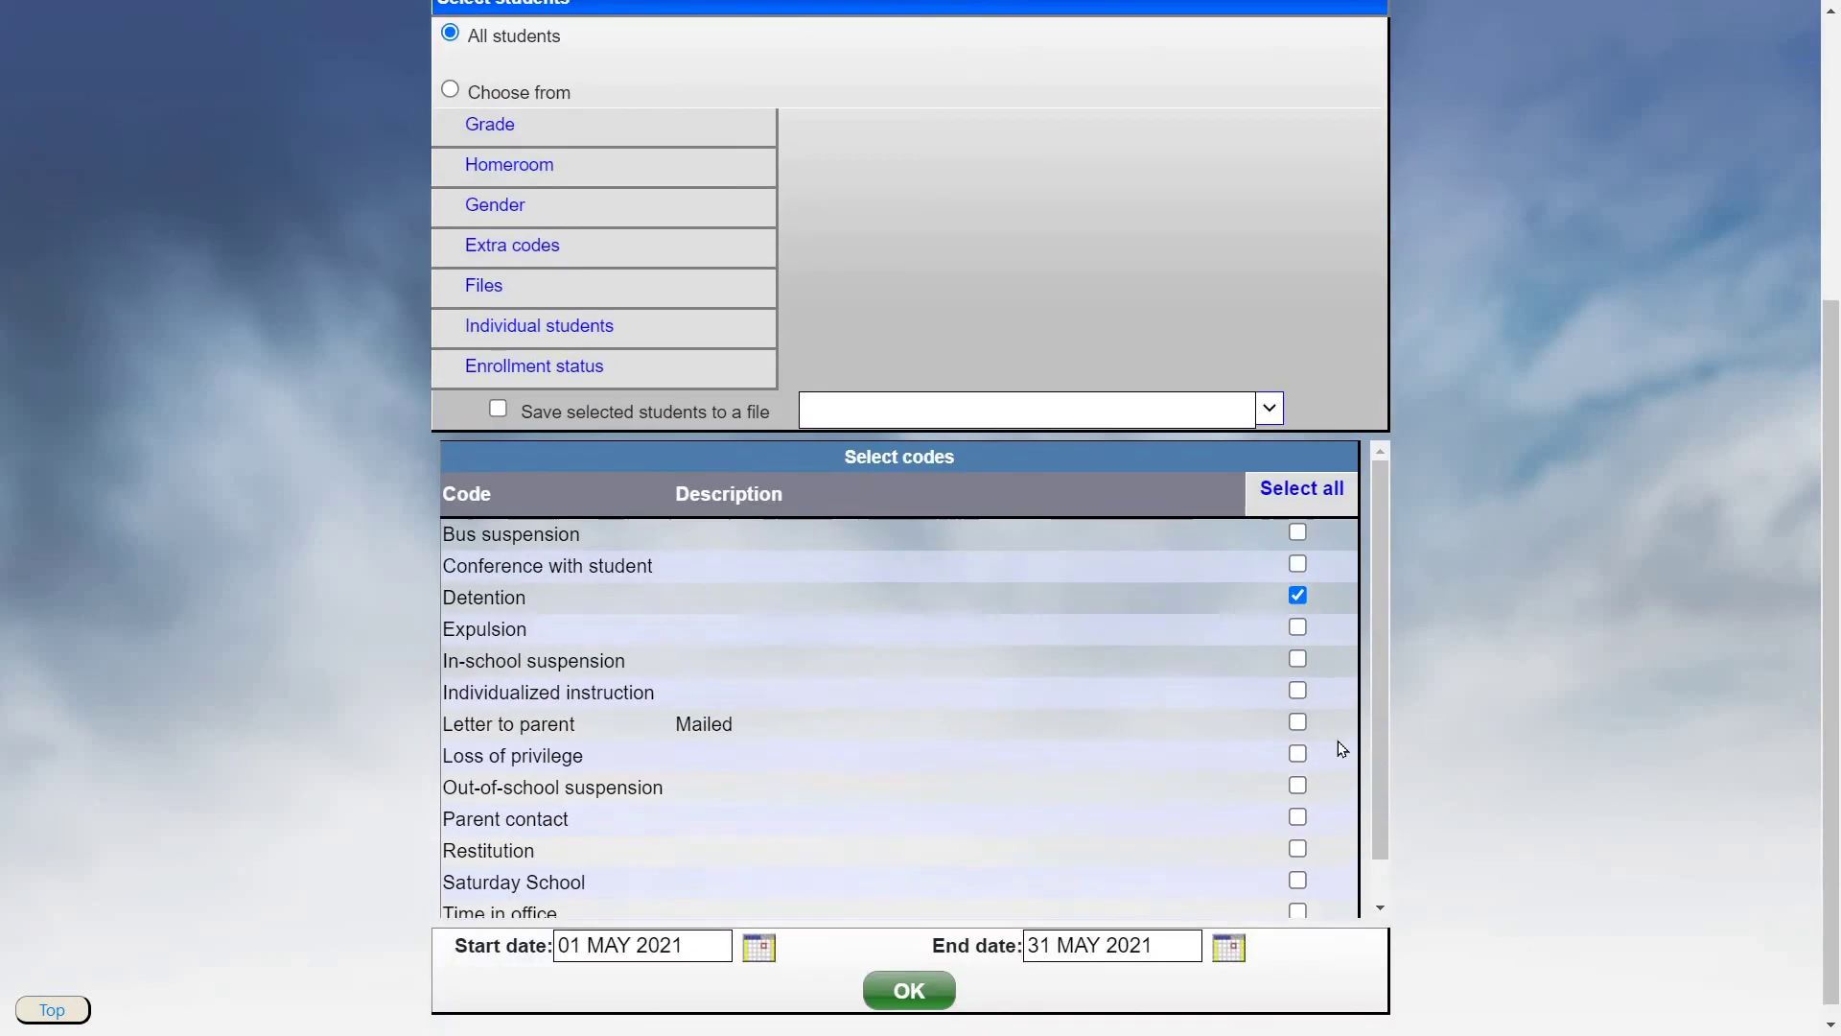
Step: Set the start date to May 1, 2018 and generate the Result not done report
click(757, 946)
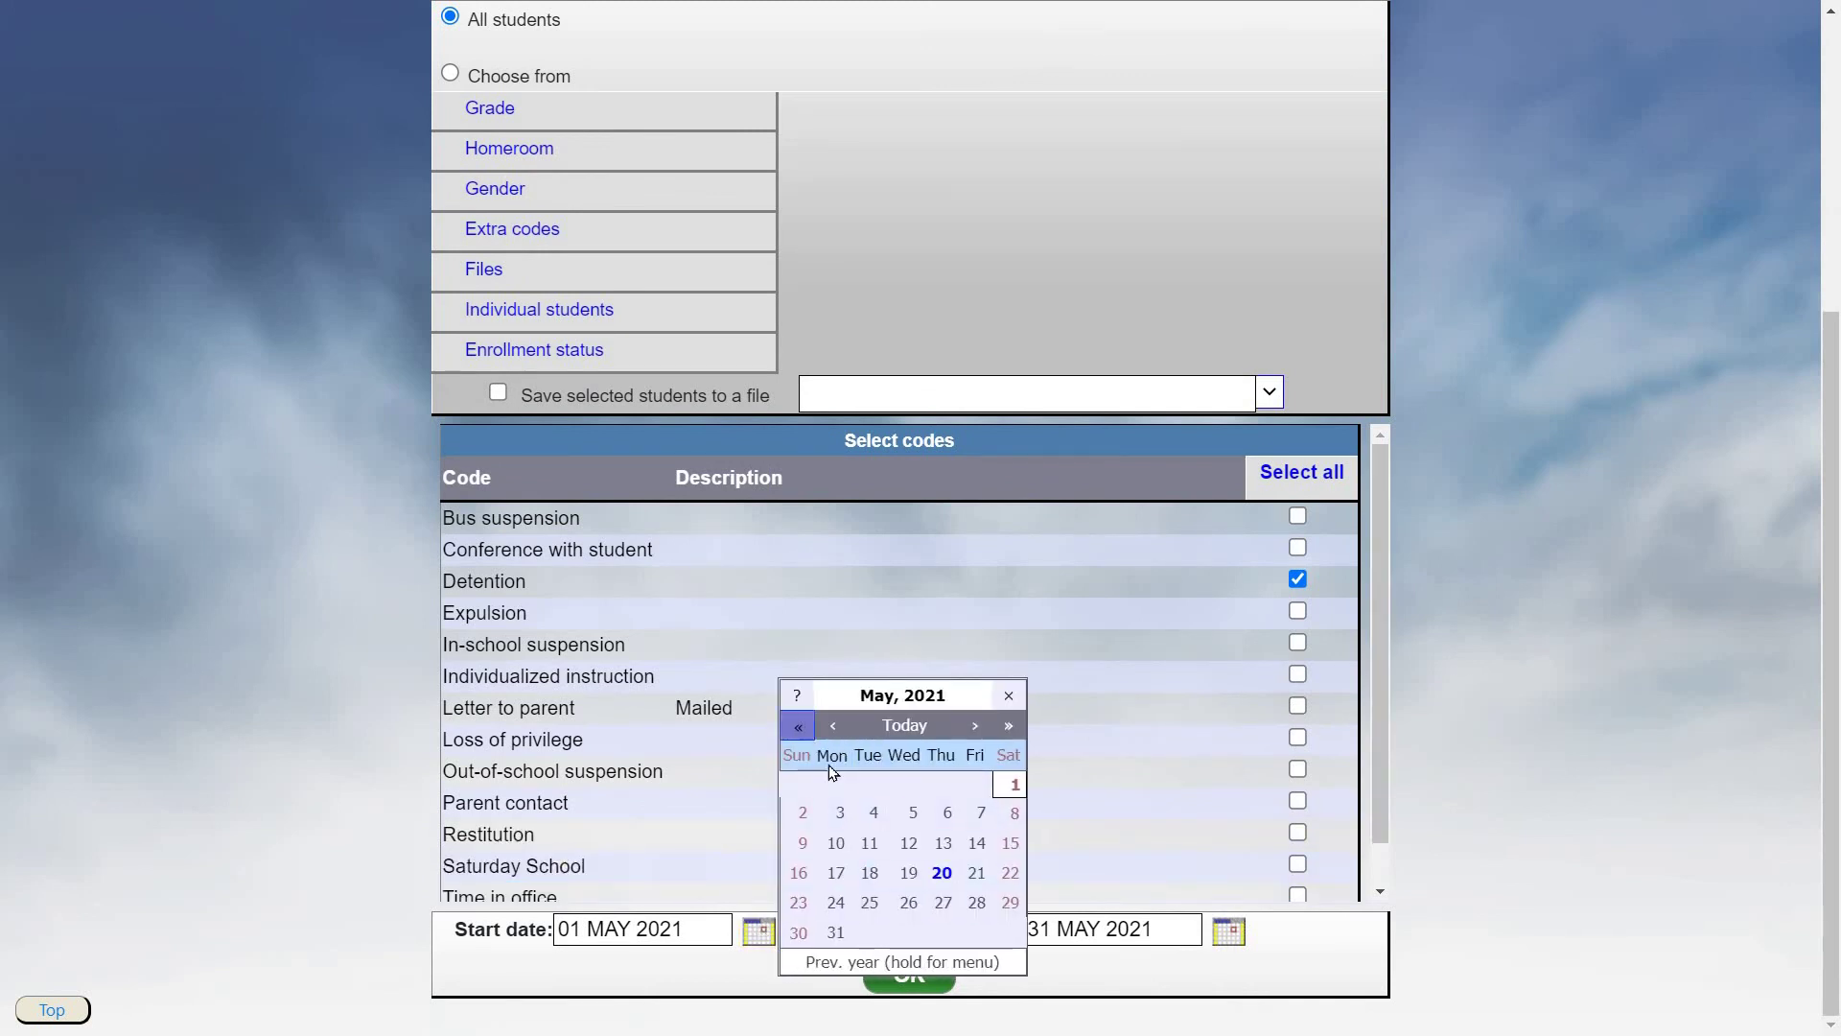
click(802, 725)
click(803, 725)
click(803, 725)
click(872, 785)
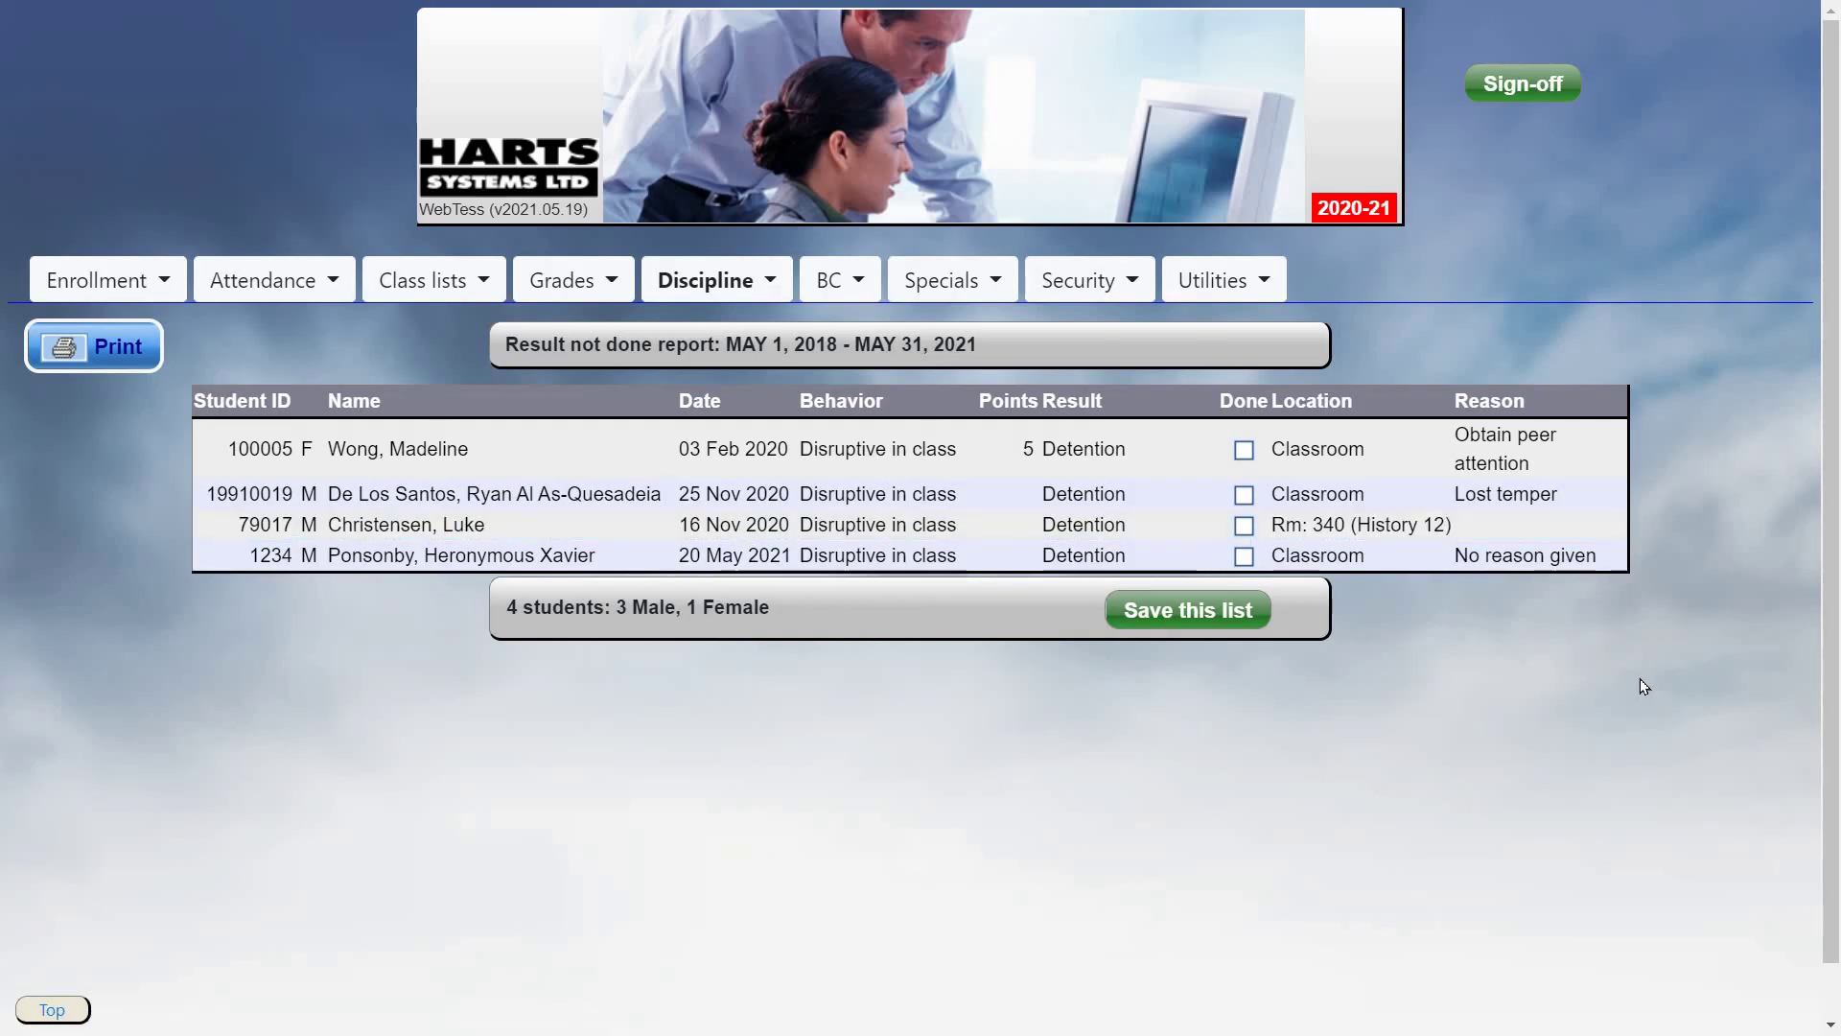
Step: Open the Behavior statistics report for all students and select all behavior codes
click(716, 280)
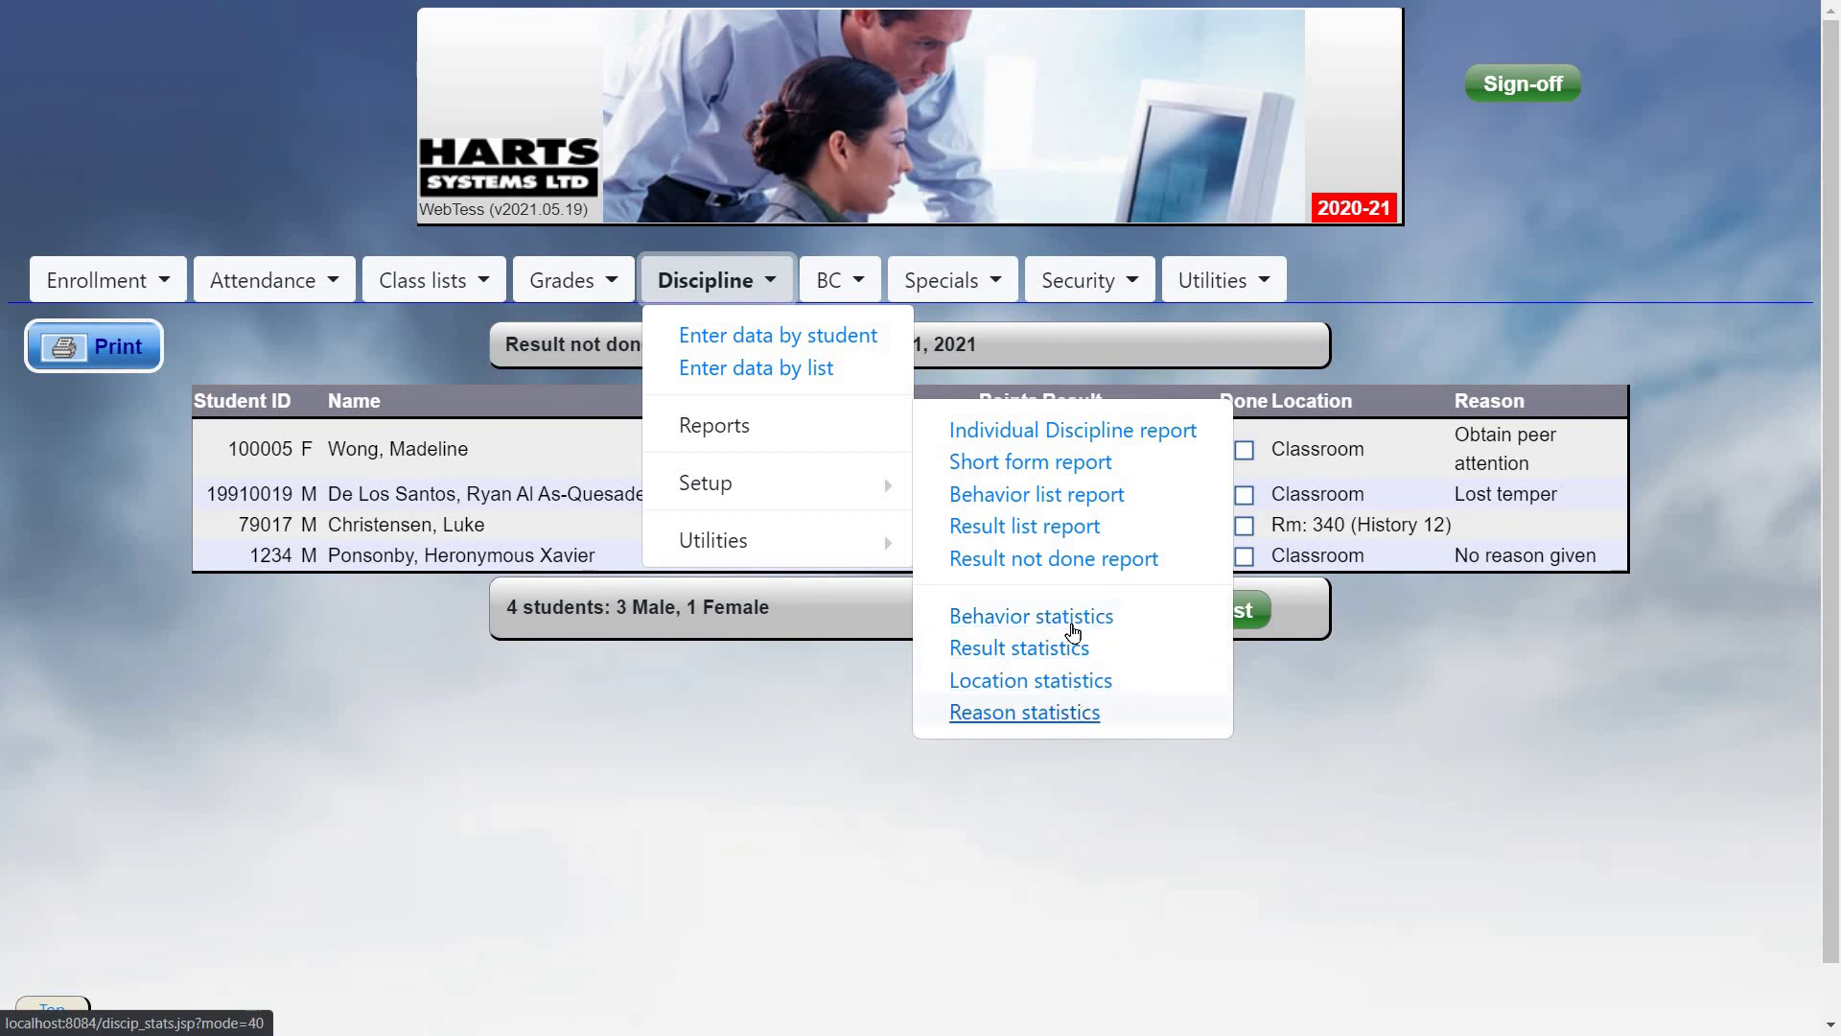
click(1096, 633)
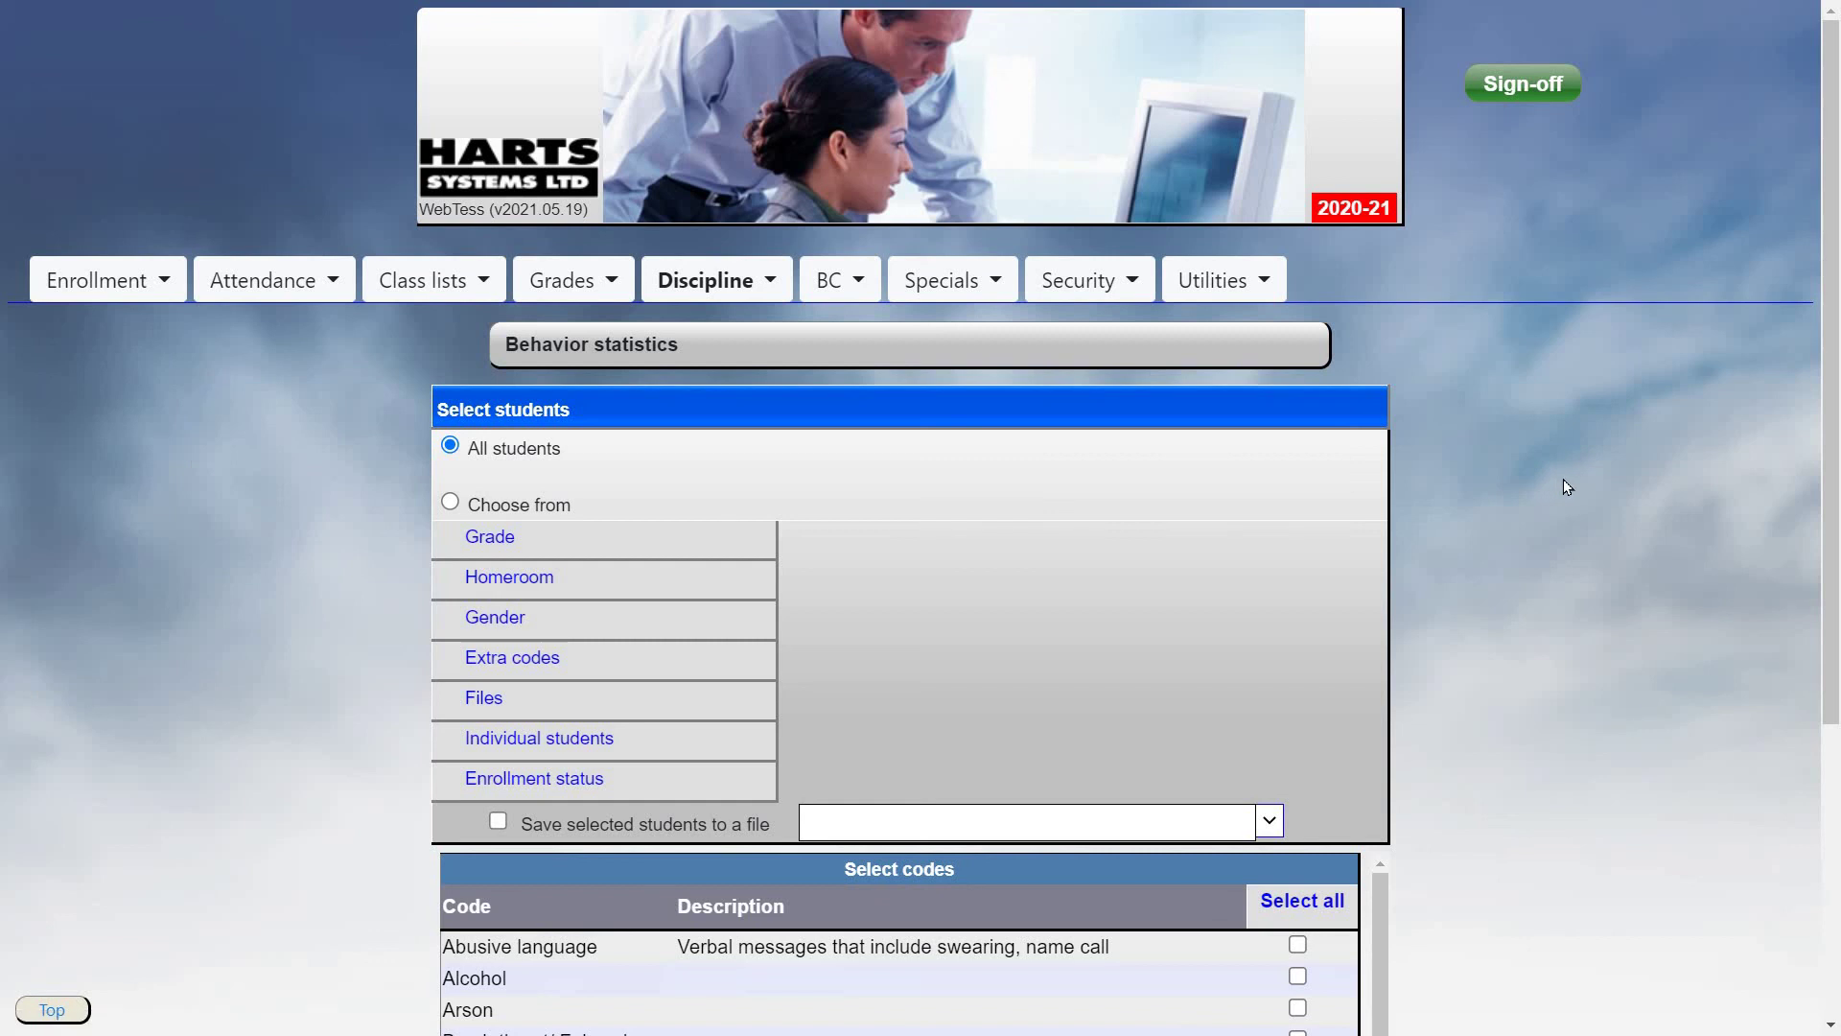
scroll(1360, 497, down, 4)
click(1337, 479)
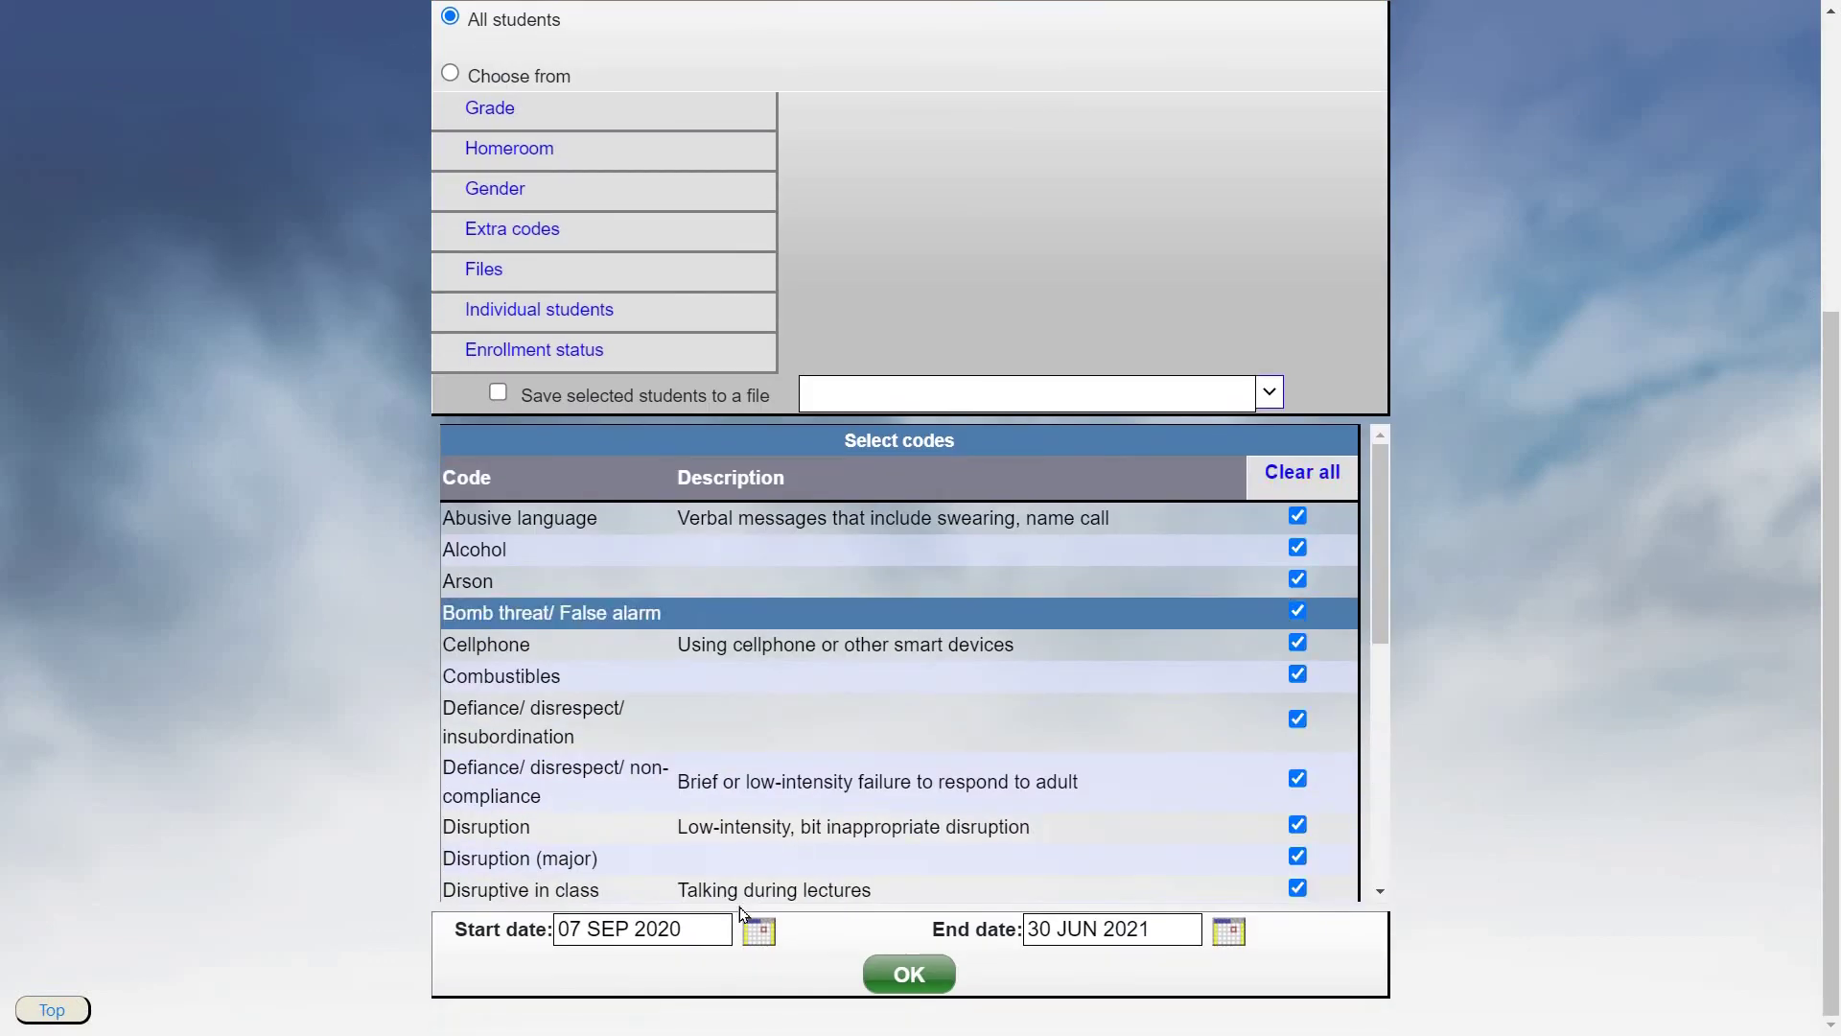
Step: Set the start date to June 1, 2020, generate the behavior statistics, and review them down to the totals
click(758, 930)
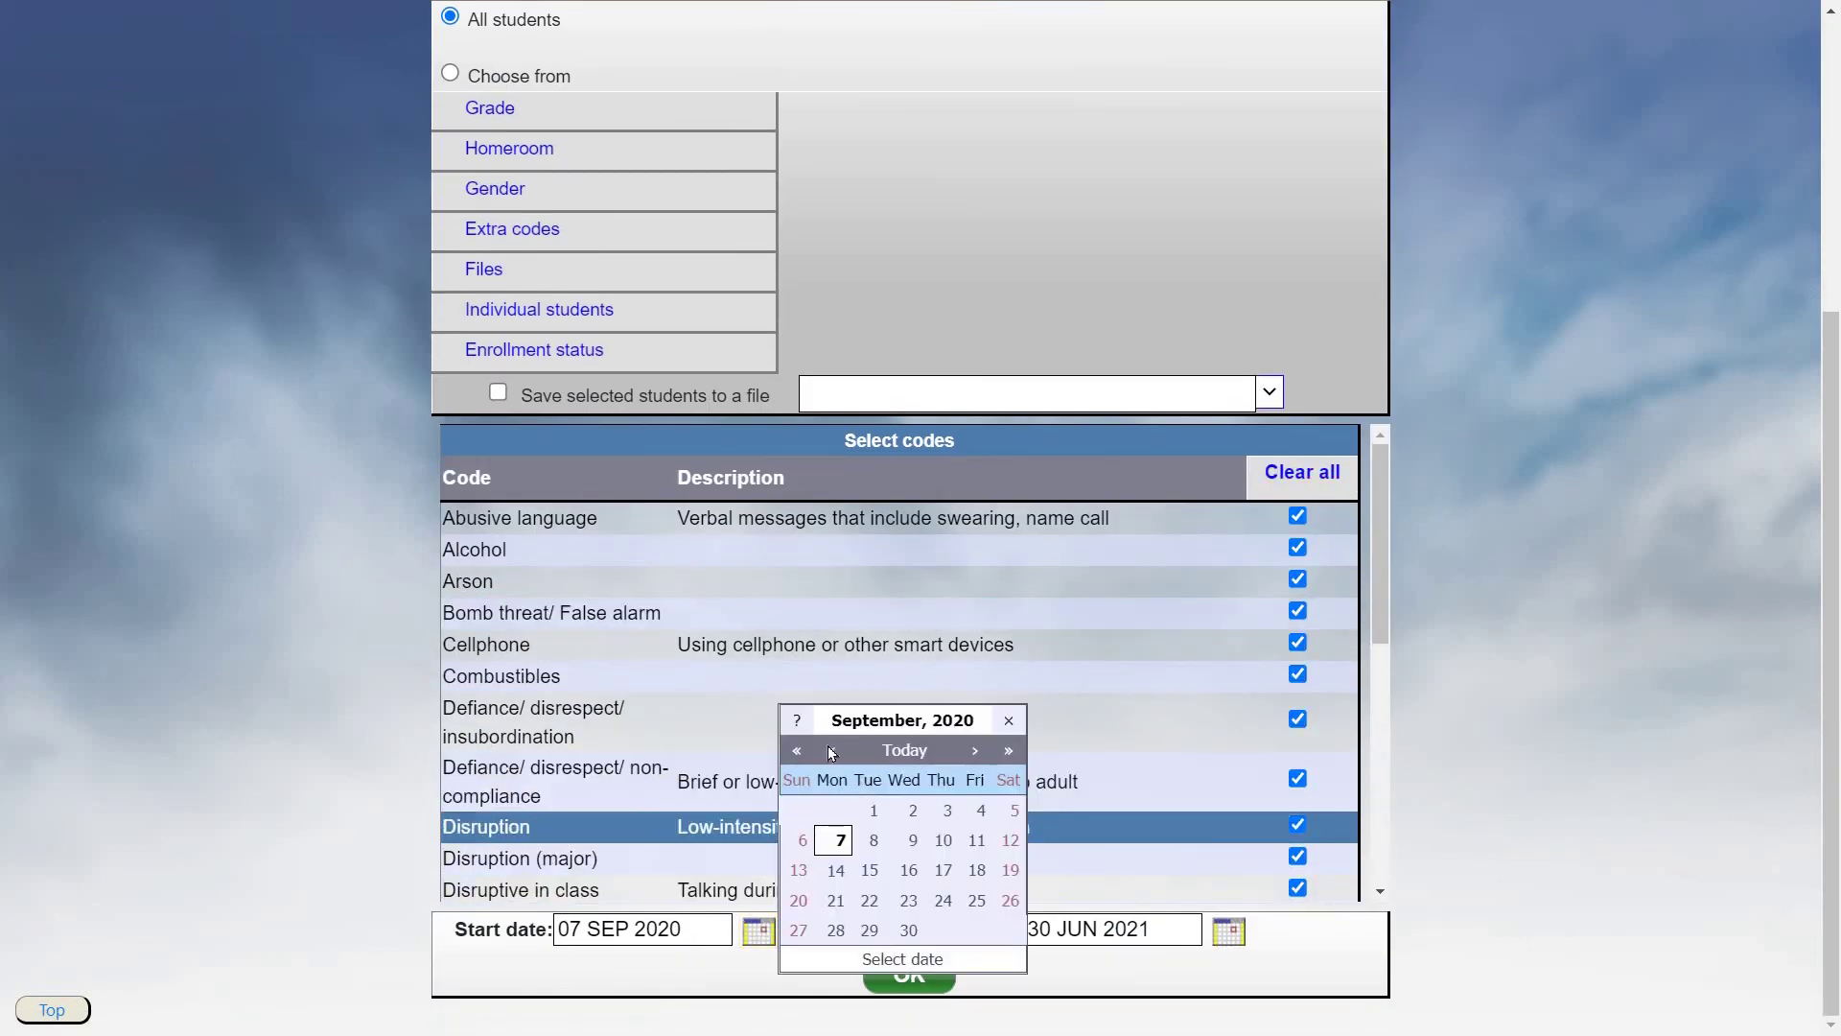
click(832, 751)
click(832, 751)
click(833, 751)
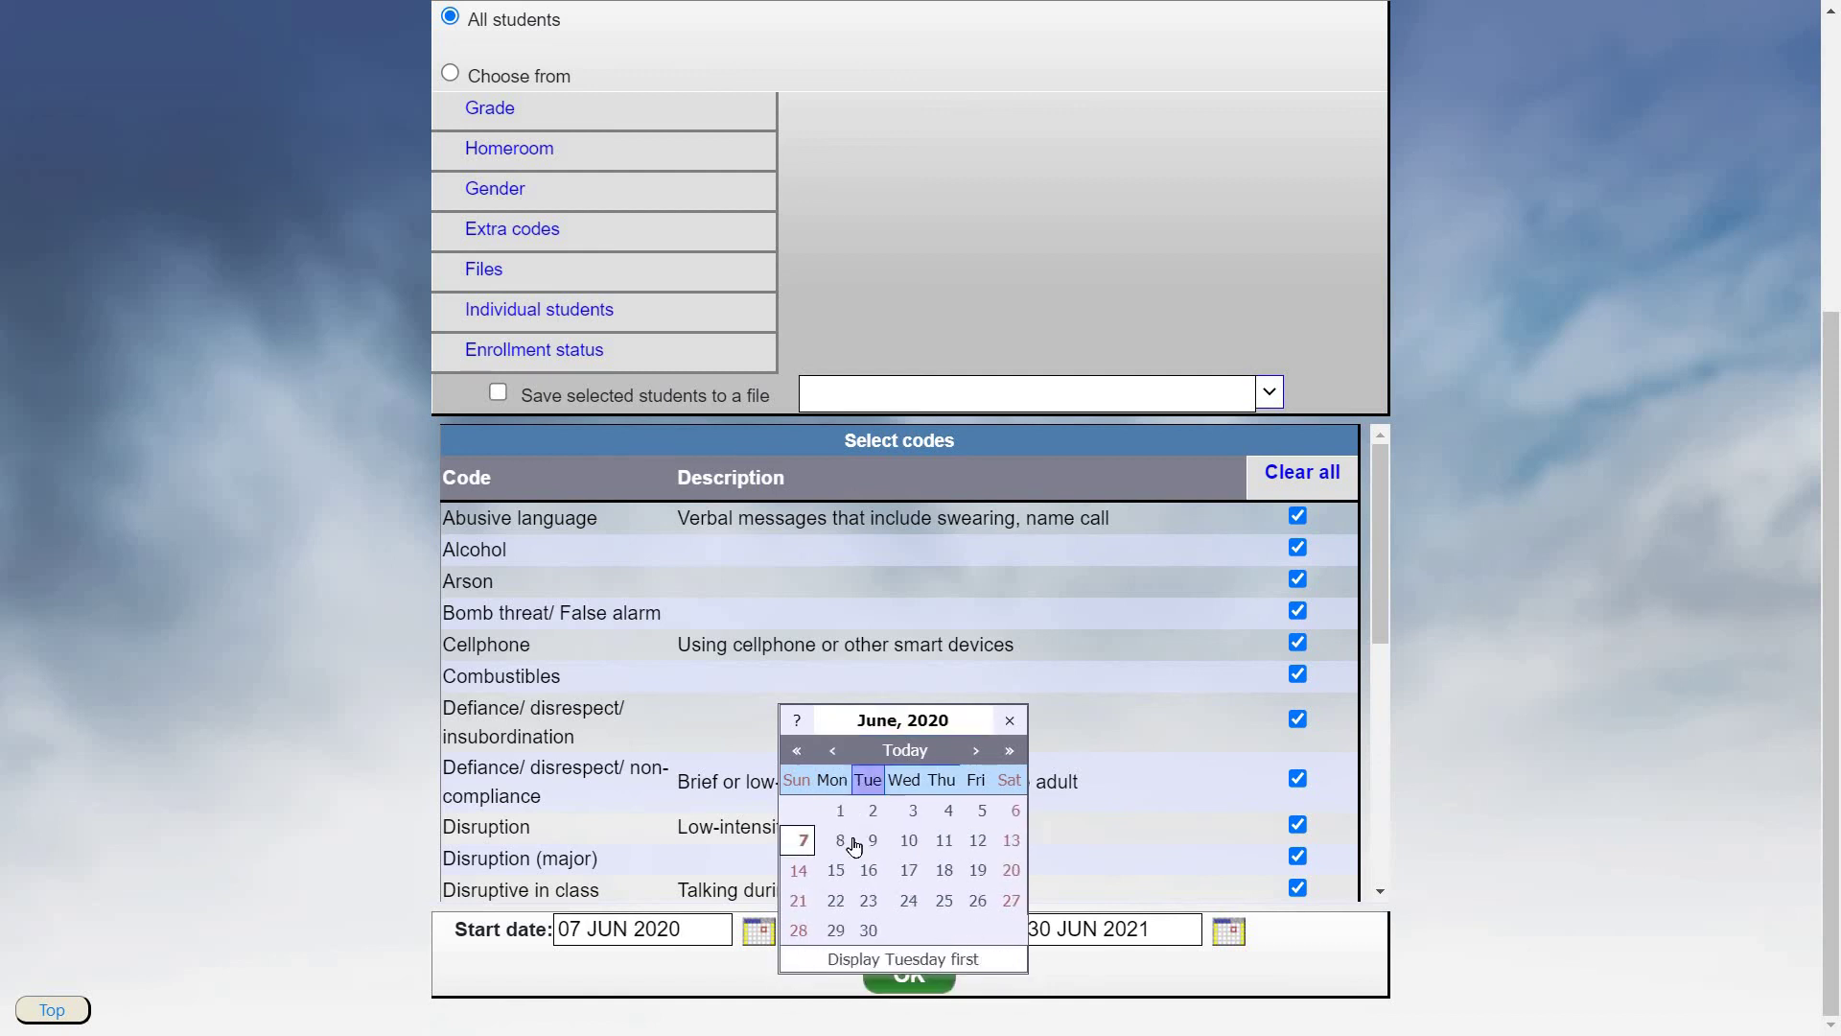
click(834, 811)
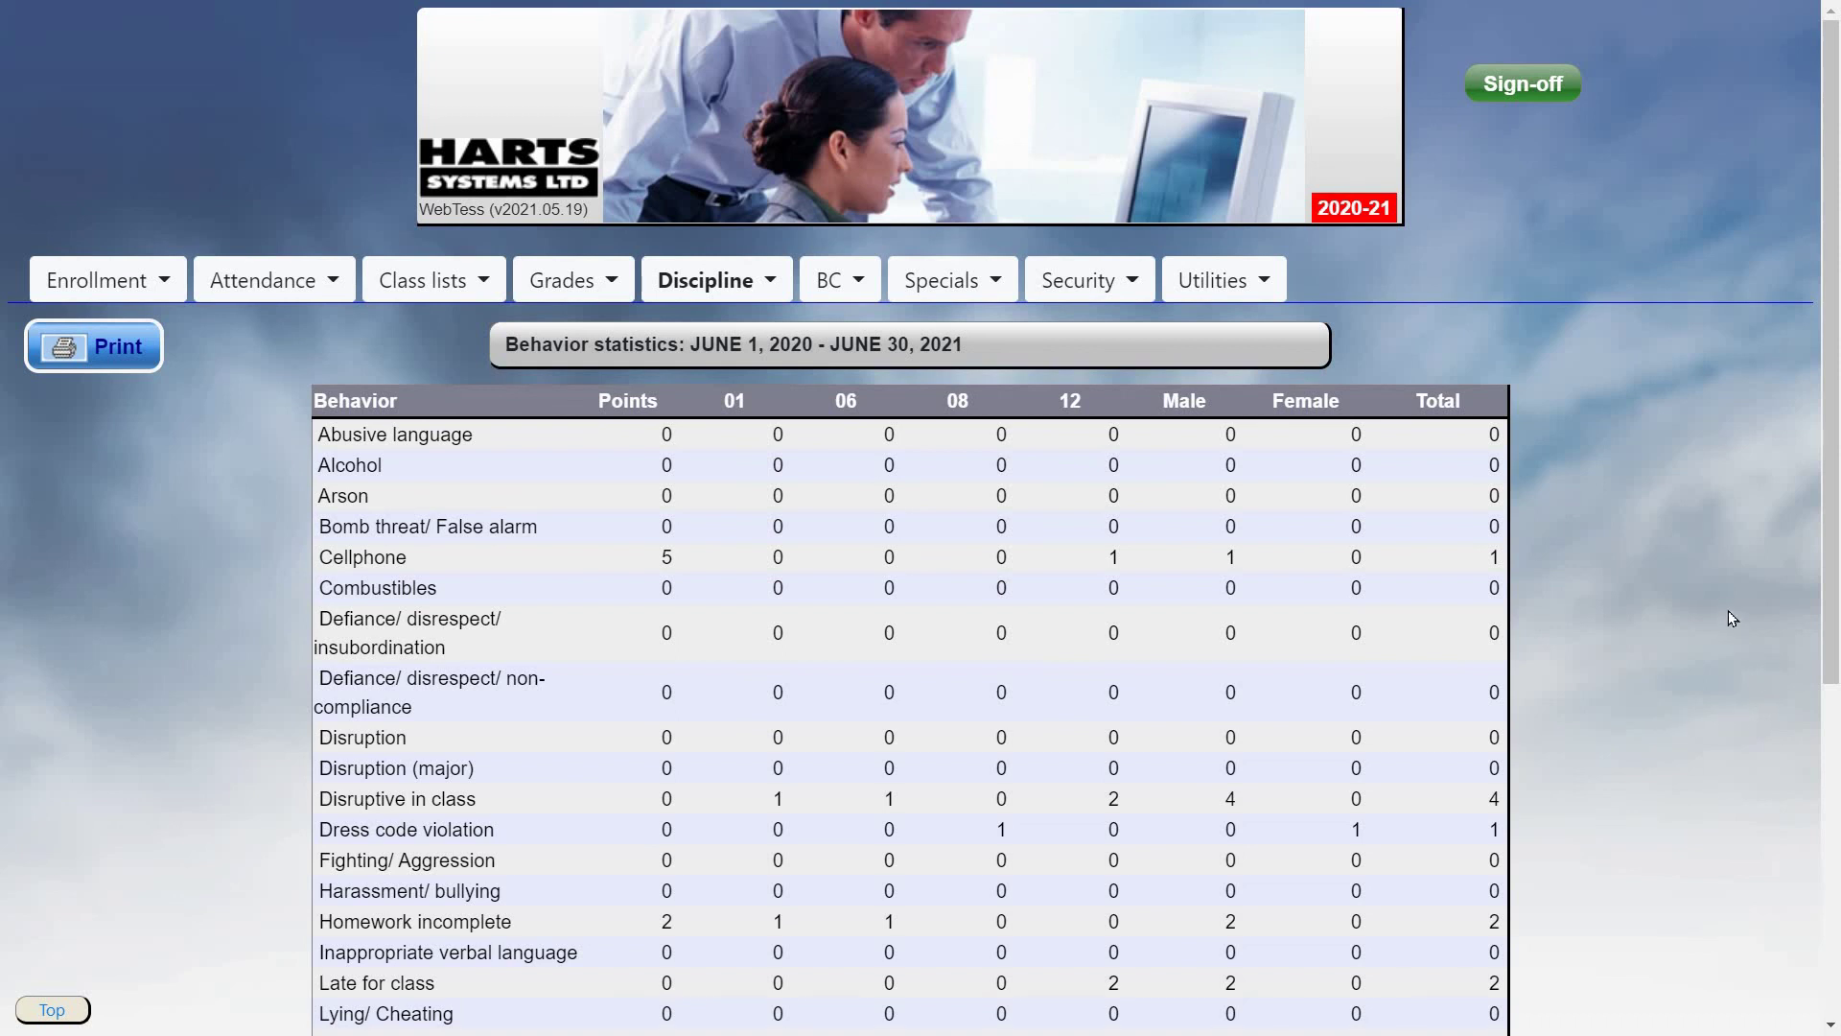
scroll(1728, 610, down, 5)
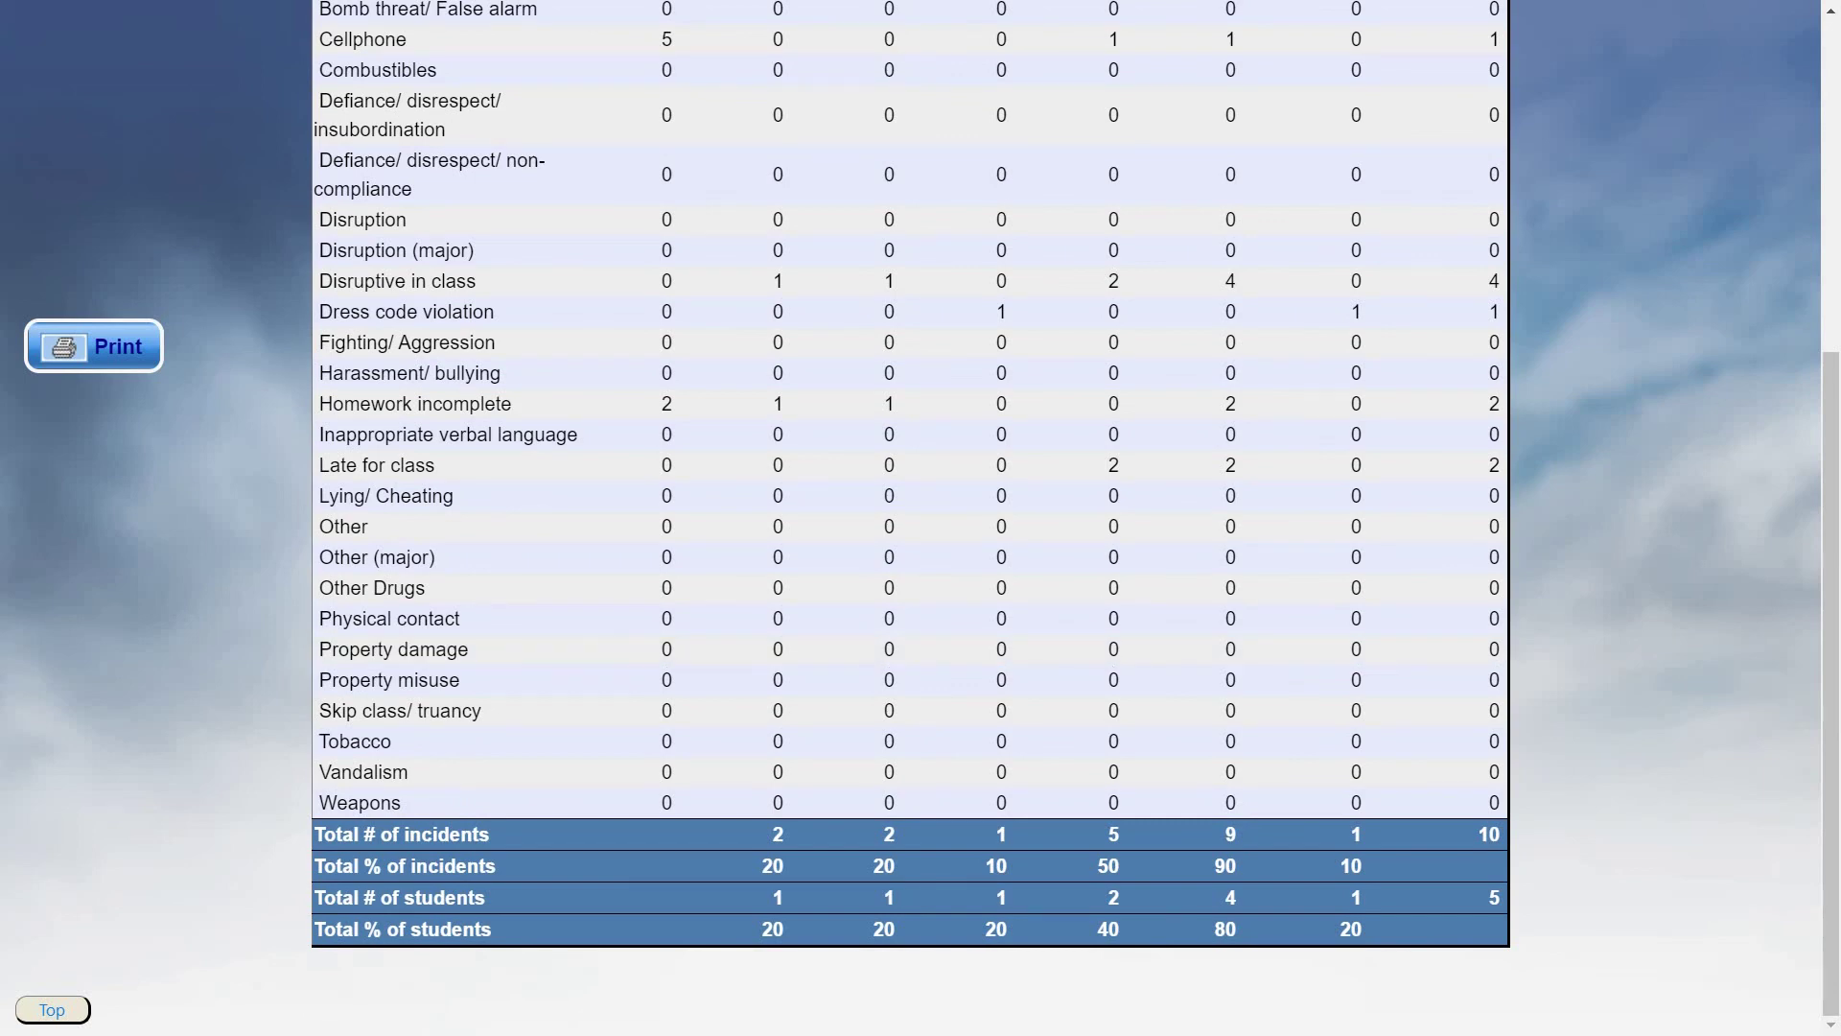